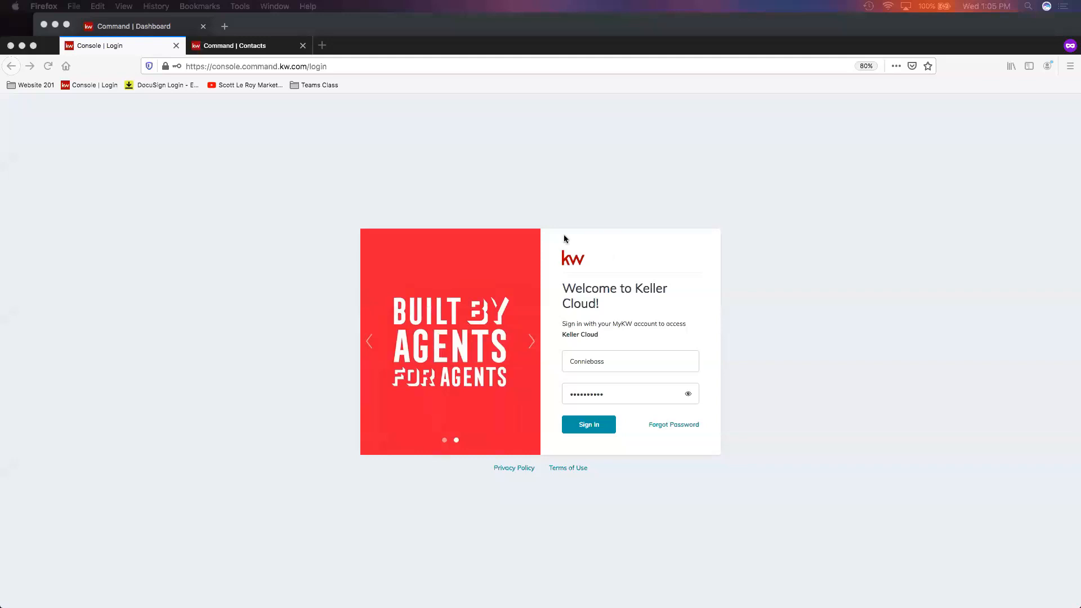
- Close the extra Contacts tab and sign in to Keller Cloud with the prefilled account credentials
click(589, 430)
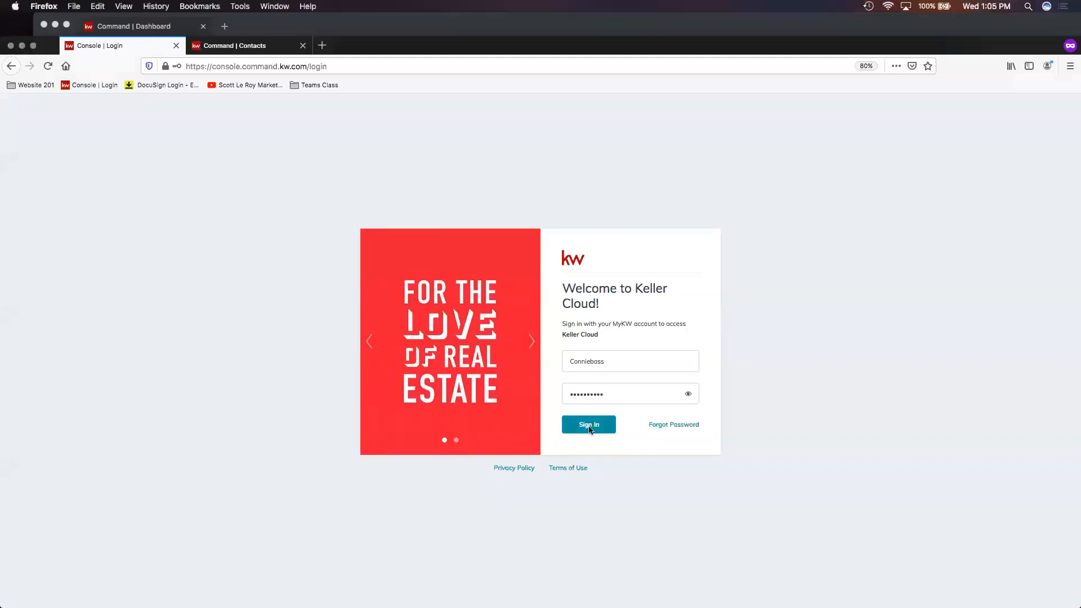
click(304, 46)
click(599, 429)
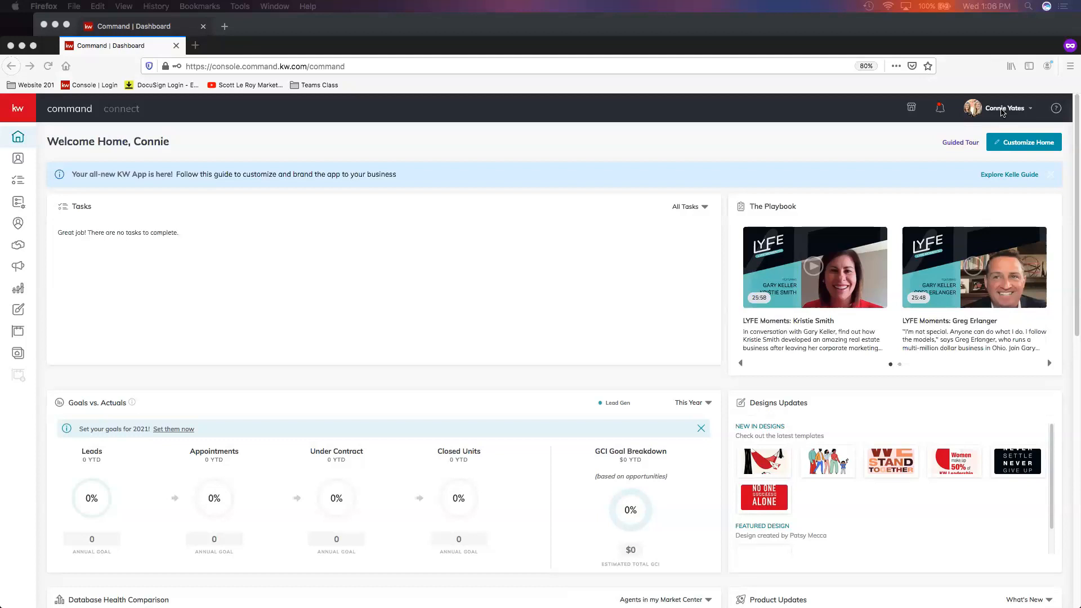
- Open the Marketing Profile page under Connect Settings in the account settings
click(1003, 109)
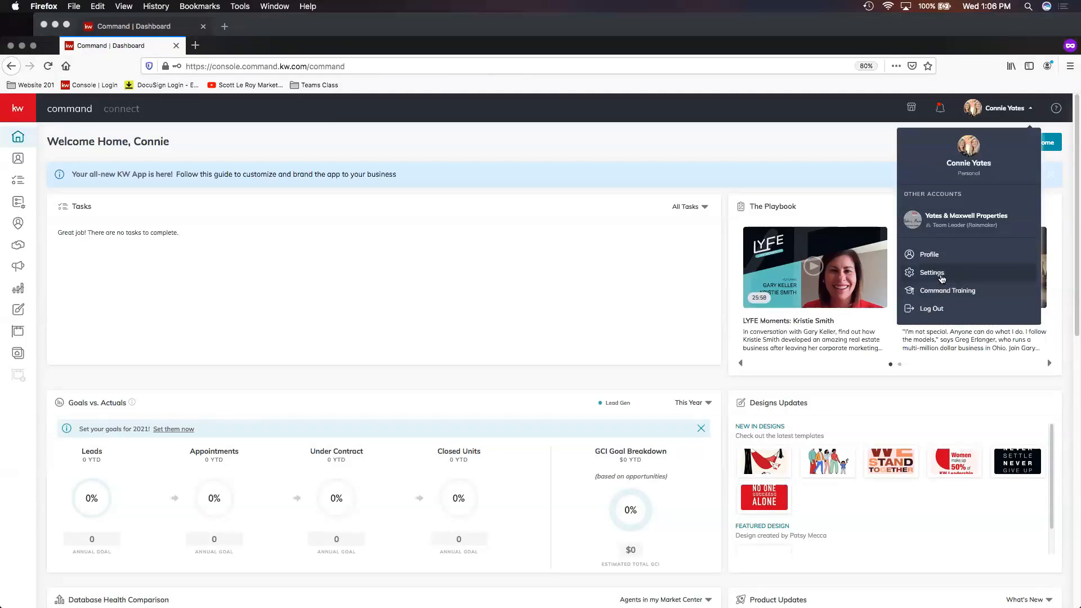
click(942, 278)
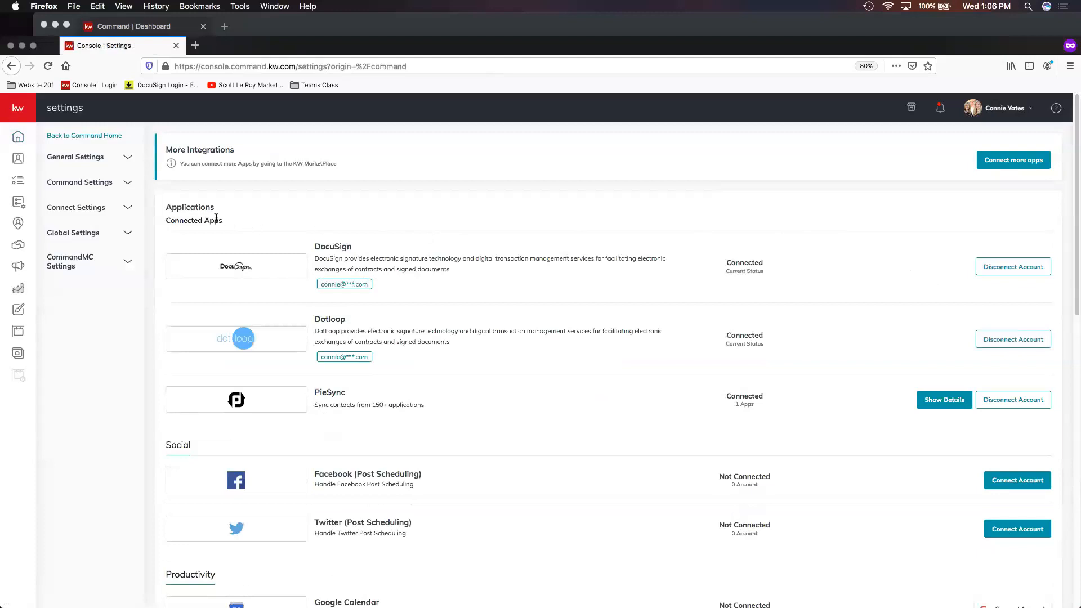
click(75, 207)
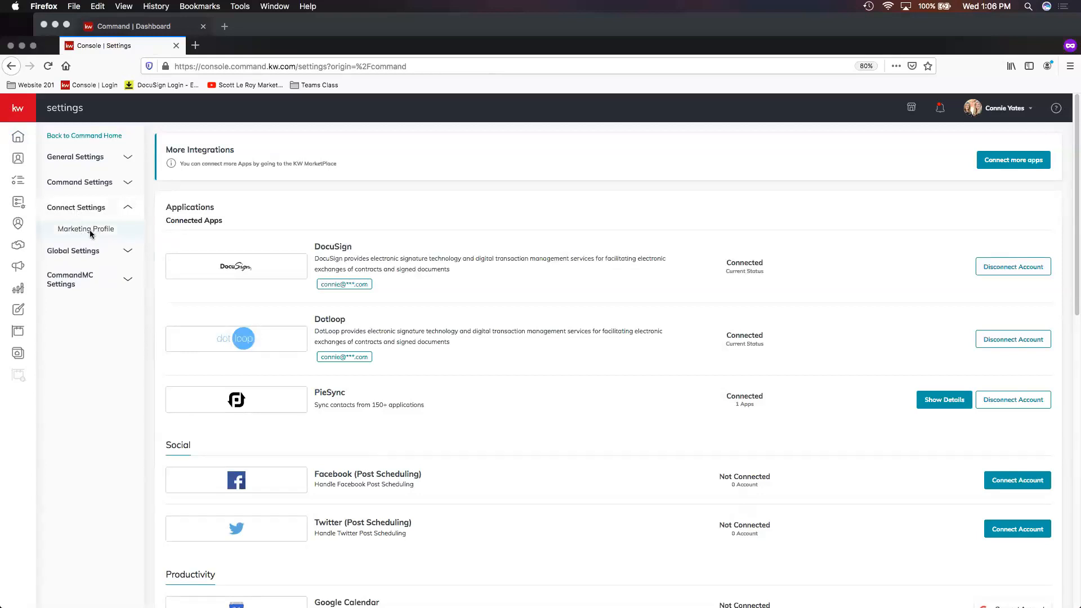
click(89, 230)
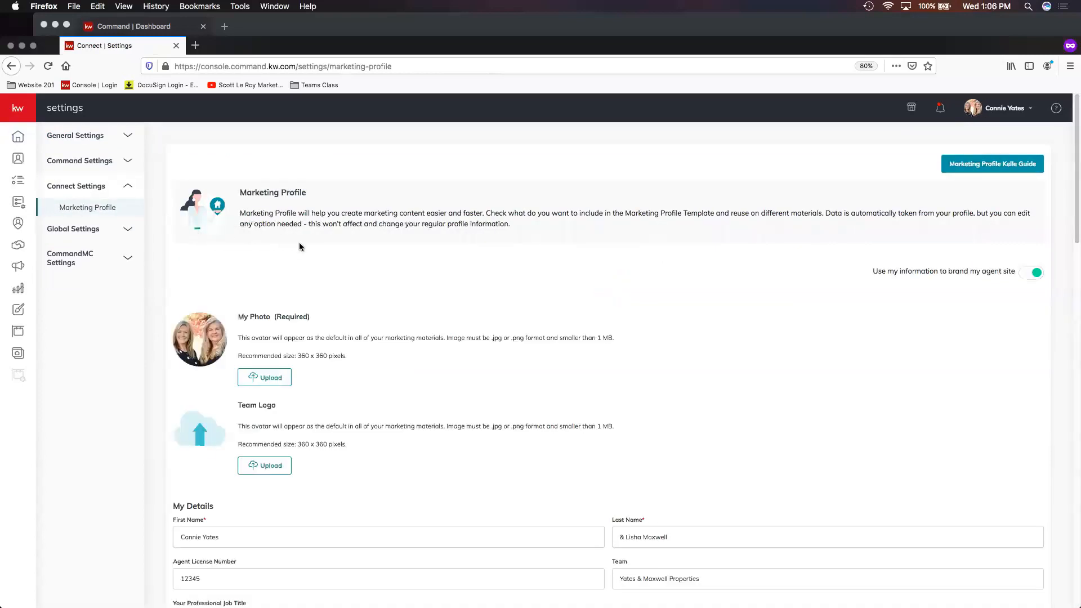
- Review the My Photo and Team Logo sections of the Marketing Profile
scroll(315, 245, down, 1)
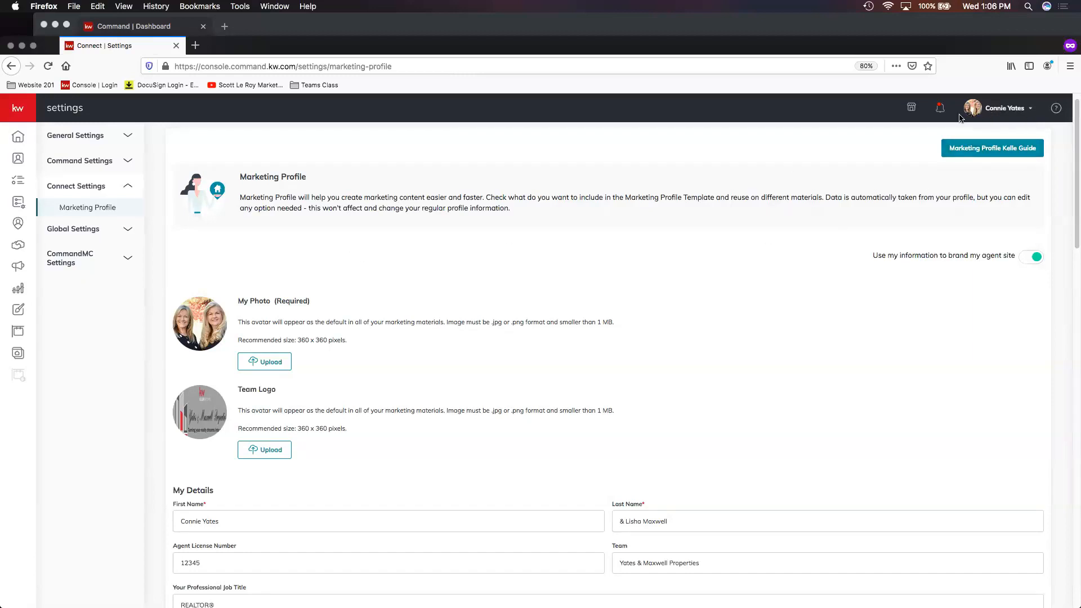
scroll(266, 306, down, 1)
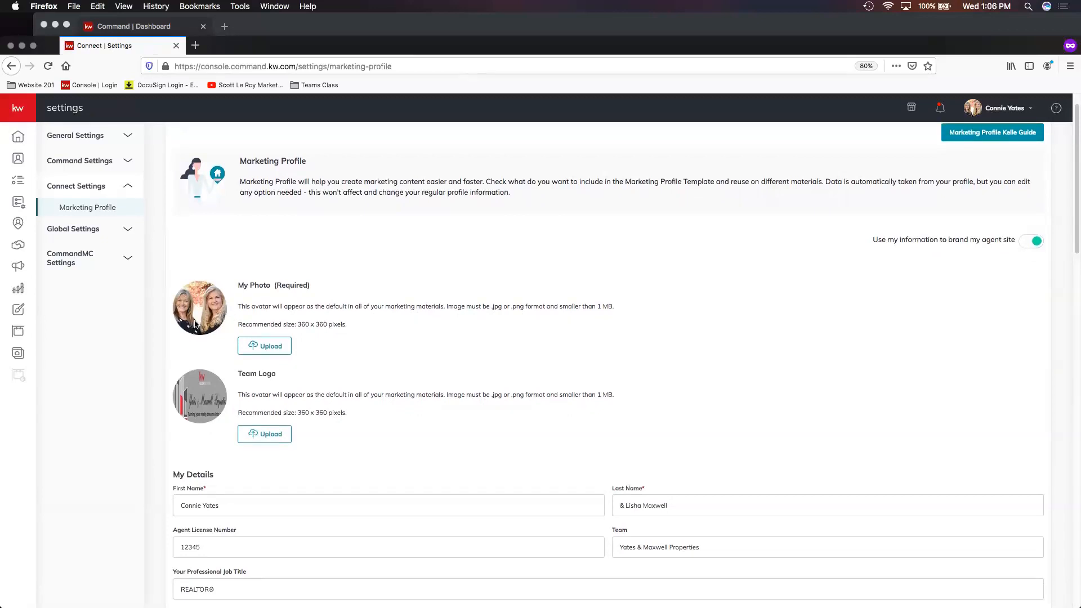
scroll(222, 322, down, 3)
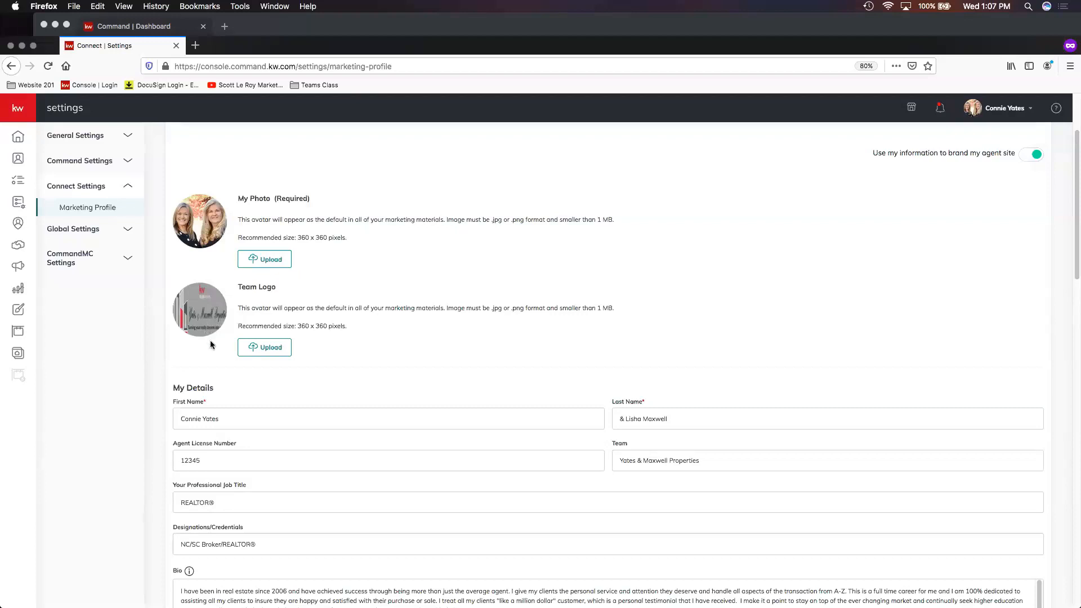
scroll(212, 345, down, 2)
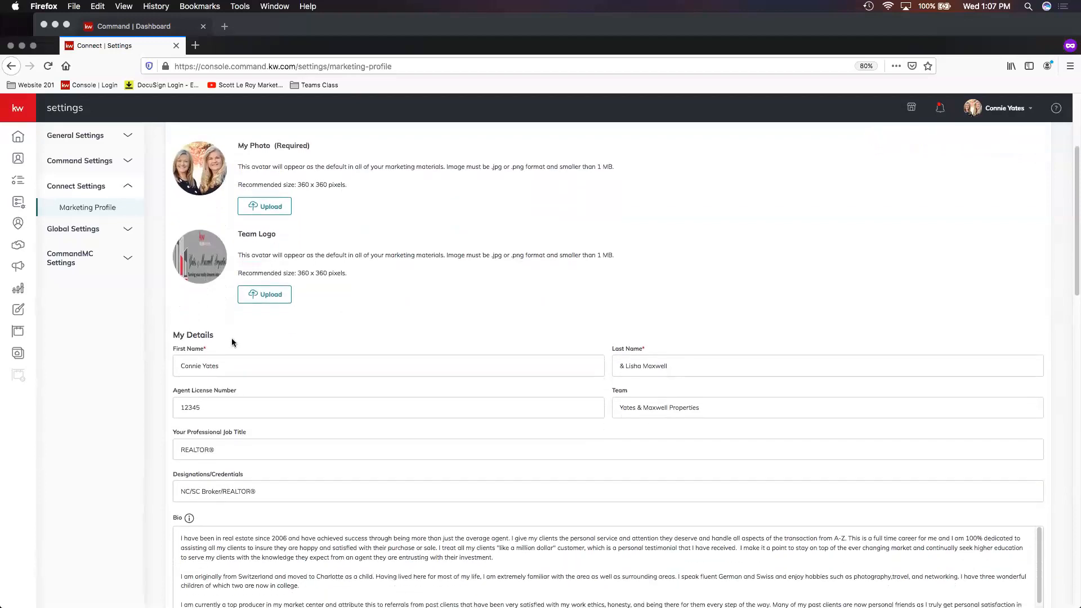
scroll(243, 344, down, 3)
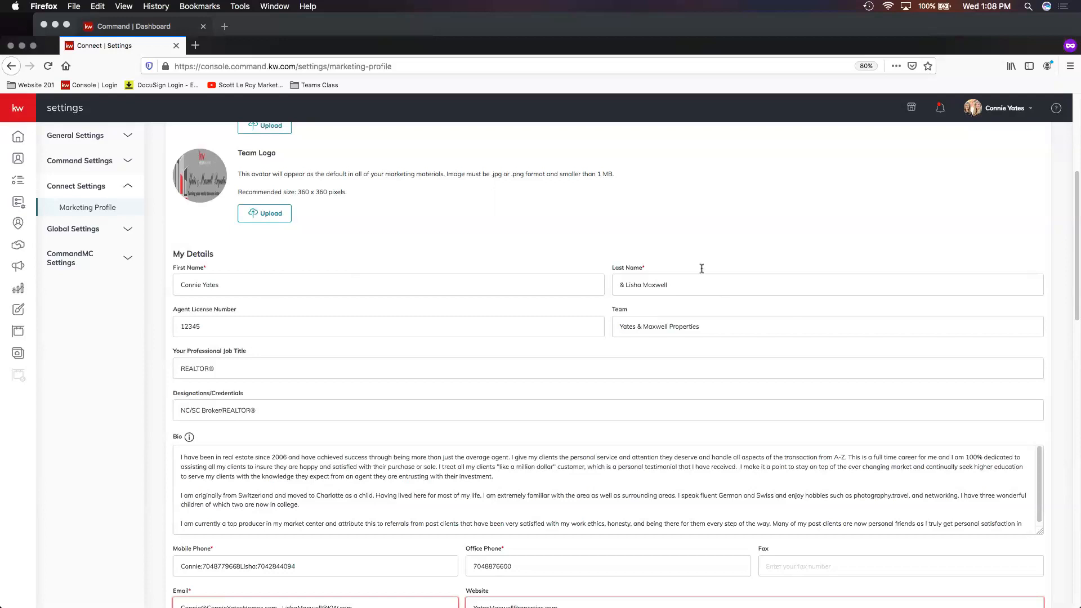
scroll(540, 293, down, 1)
- Examine the My Details fields, including agent license number, team and professional job title
double_click(194, 288)
click(346, 290)
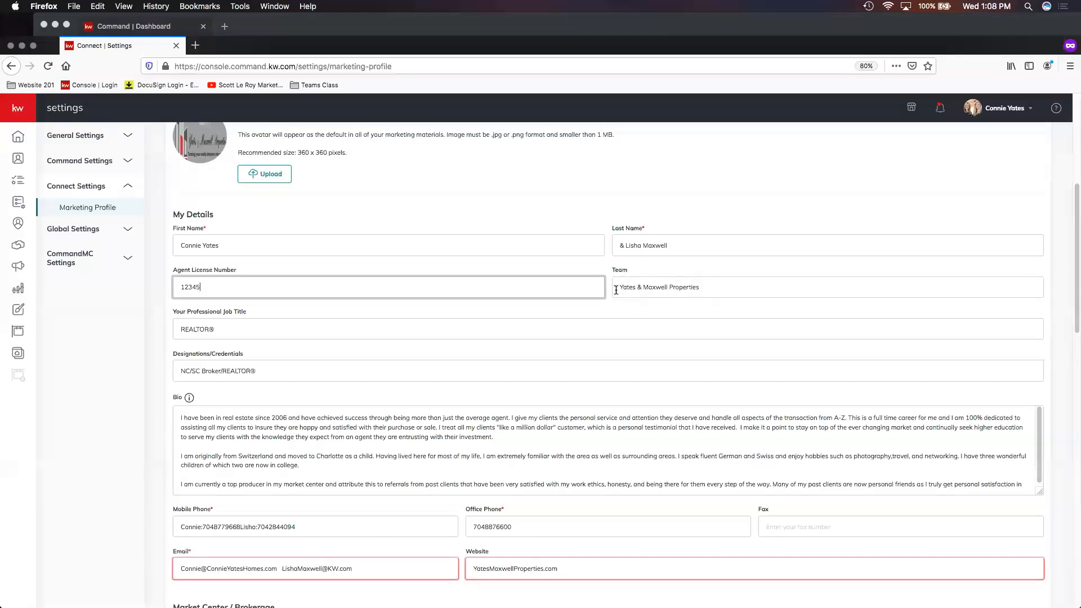
click(717, 288)
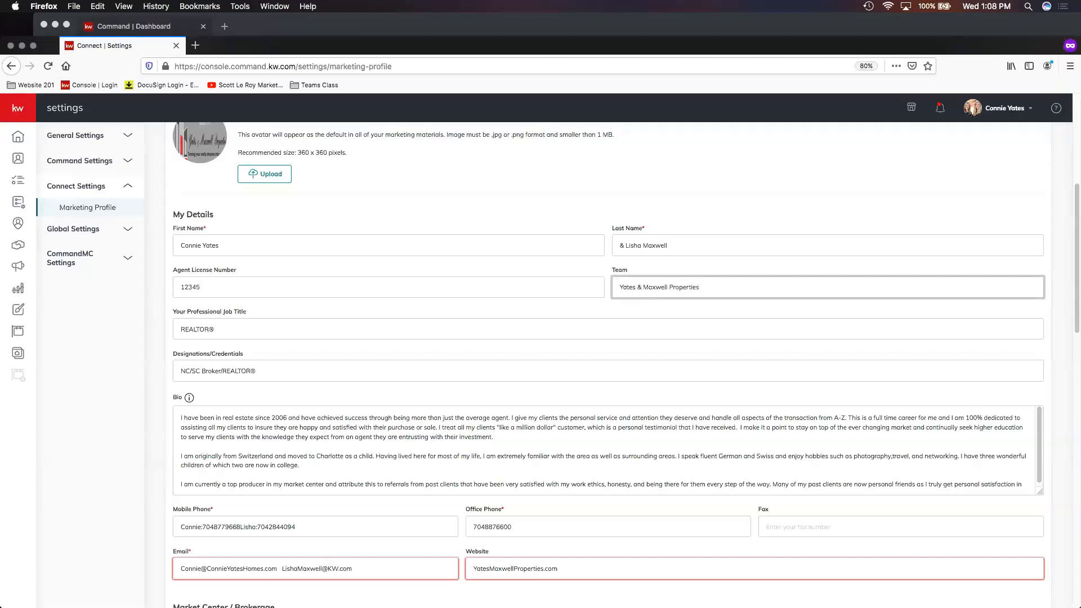
scroll(560, 274, down, 2)
scroll(560, 275, down, 2)
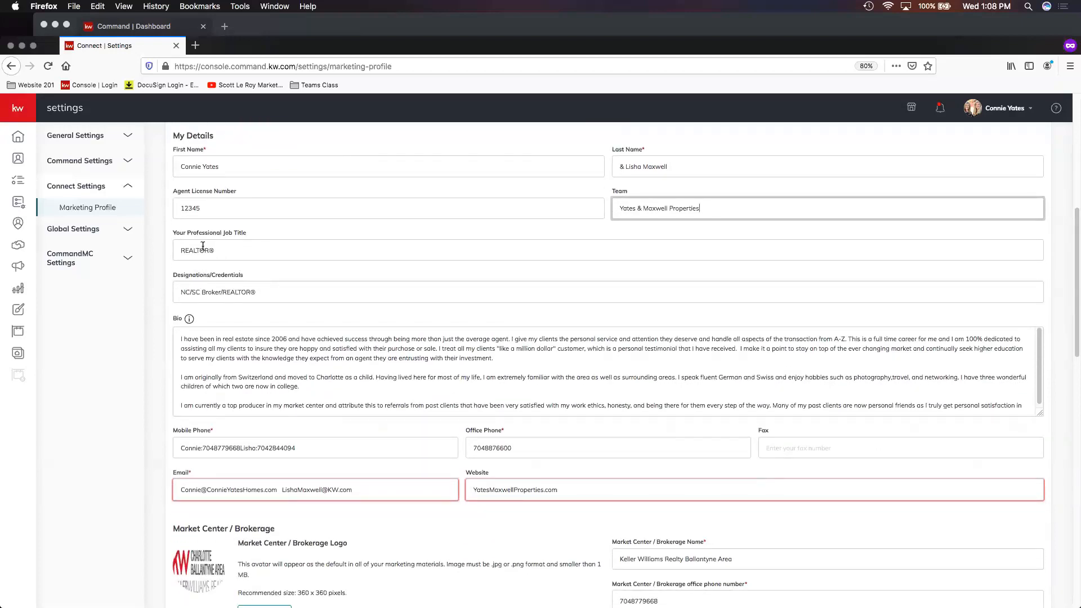
scroll(330, 319, down, 1)
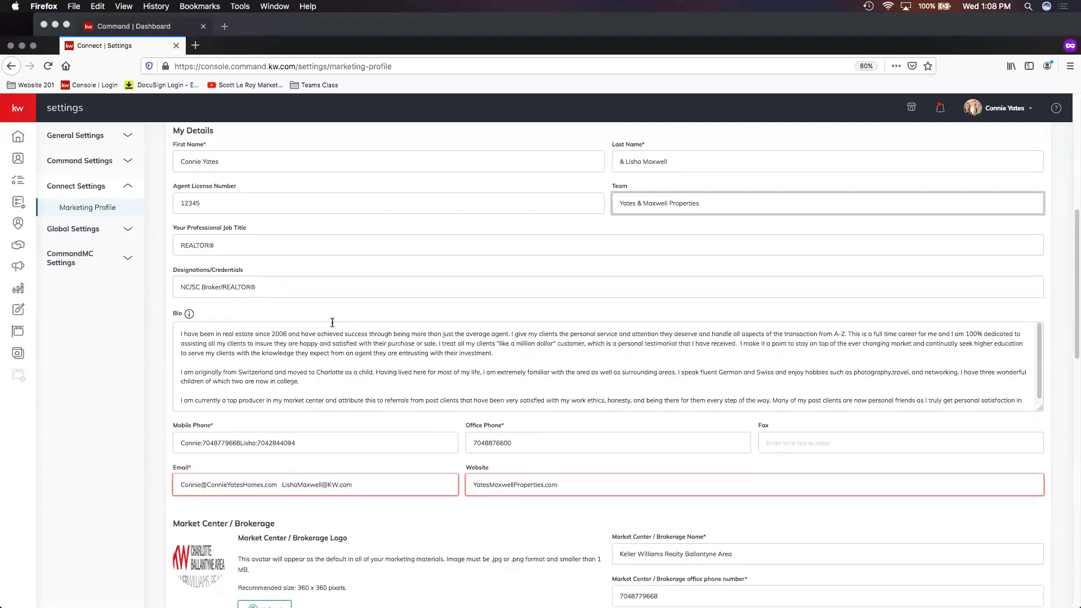
scroll(332, 322, down, 1)
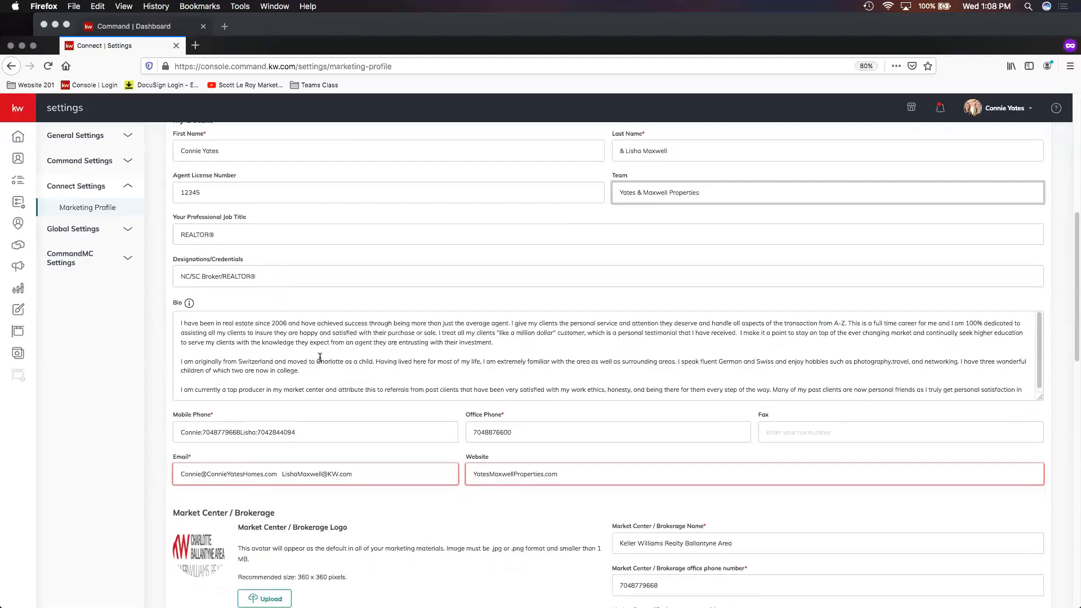
- Examine the bio text, mobile and office phone, email and website fields
click(217, 349)
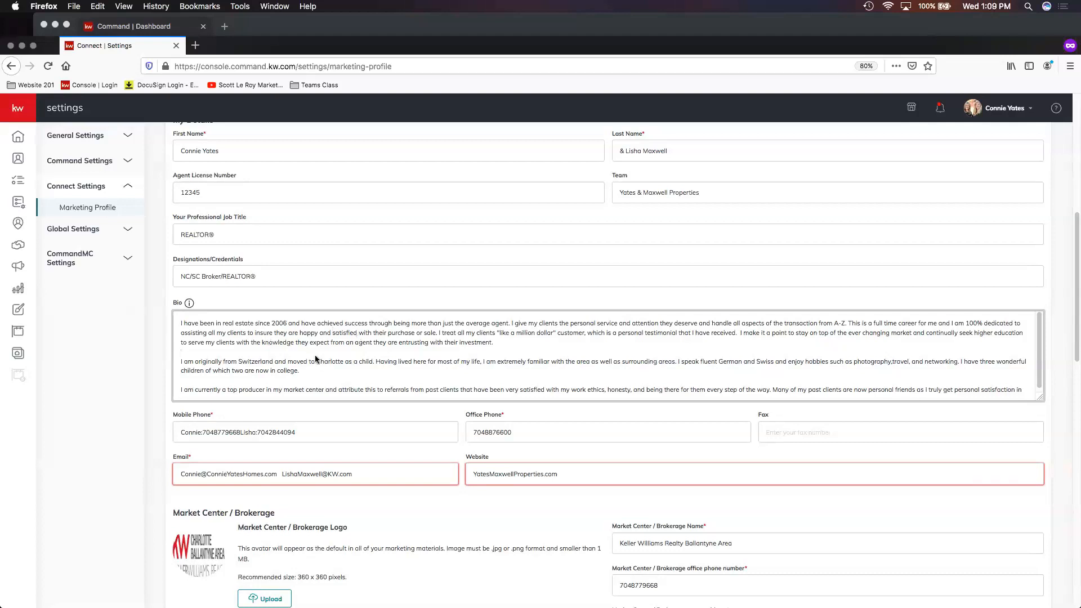
scroll(369, 356, down, 3)
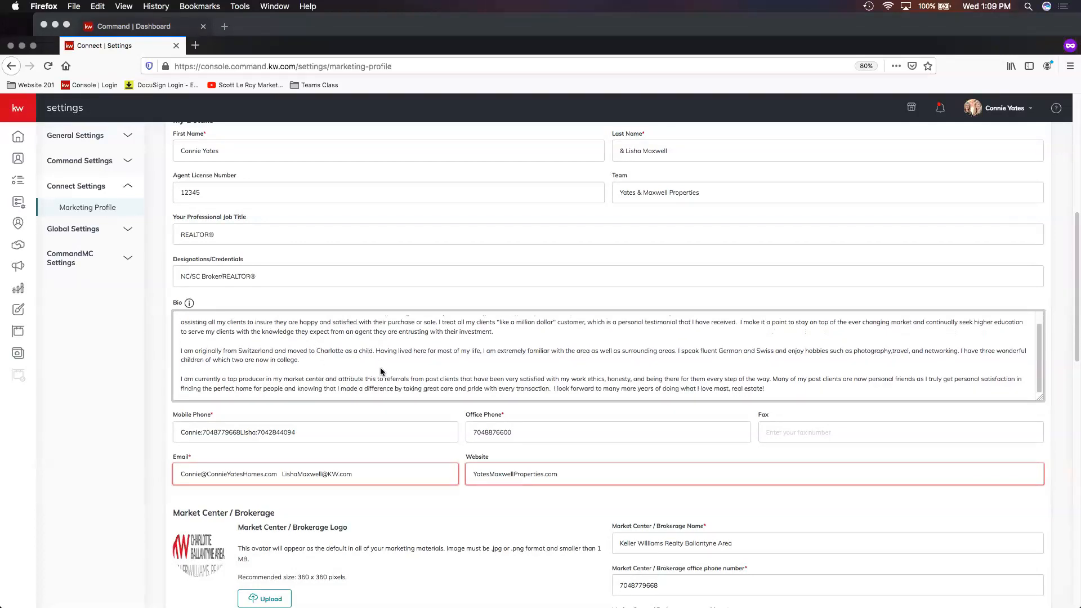
scroll(394, 403, down, 2)
click(313, 378)
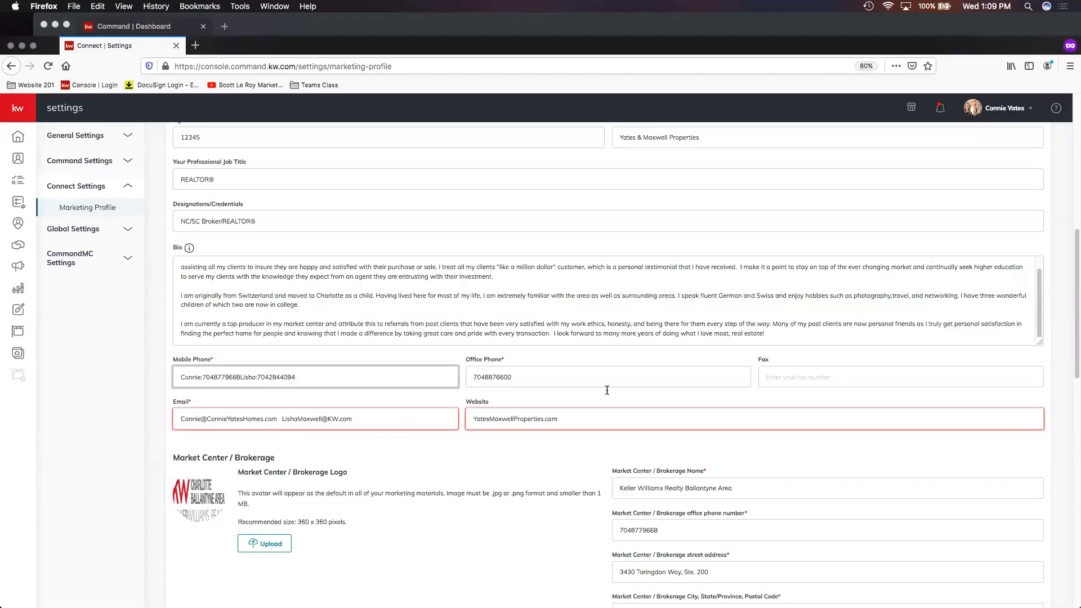
scroll(512, 425, down, 1)
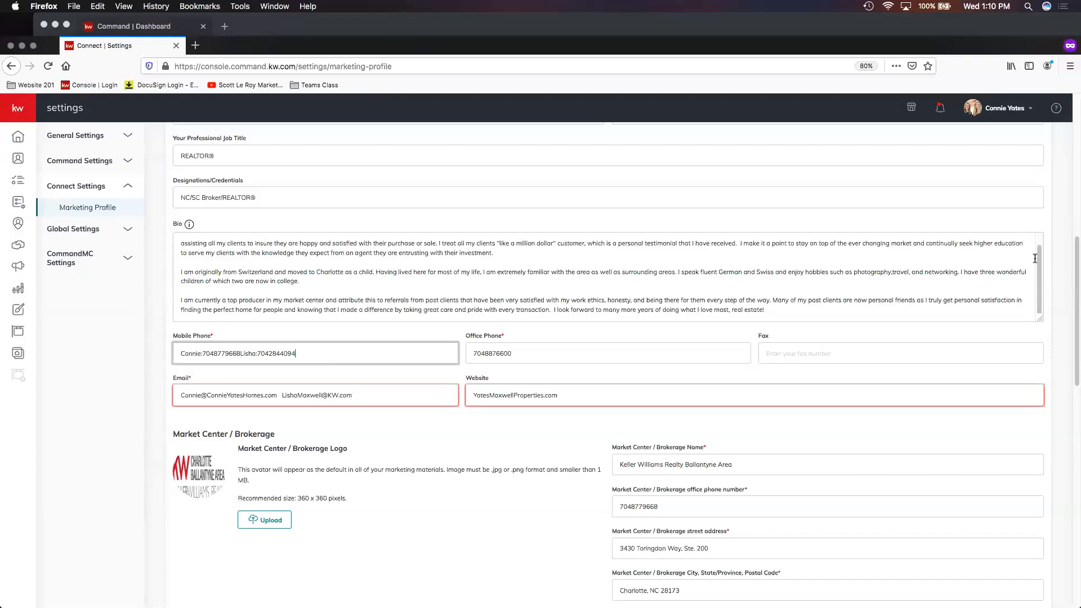
scroll(855, 318, down, 2)
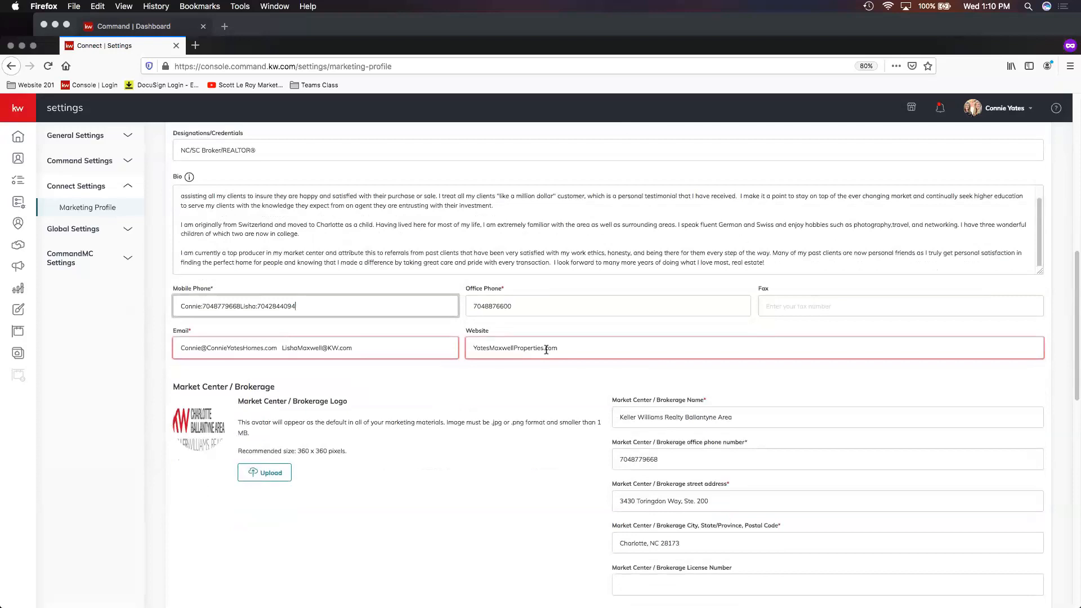
click(557, 349)
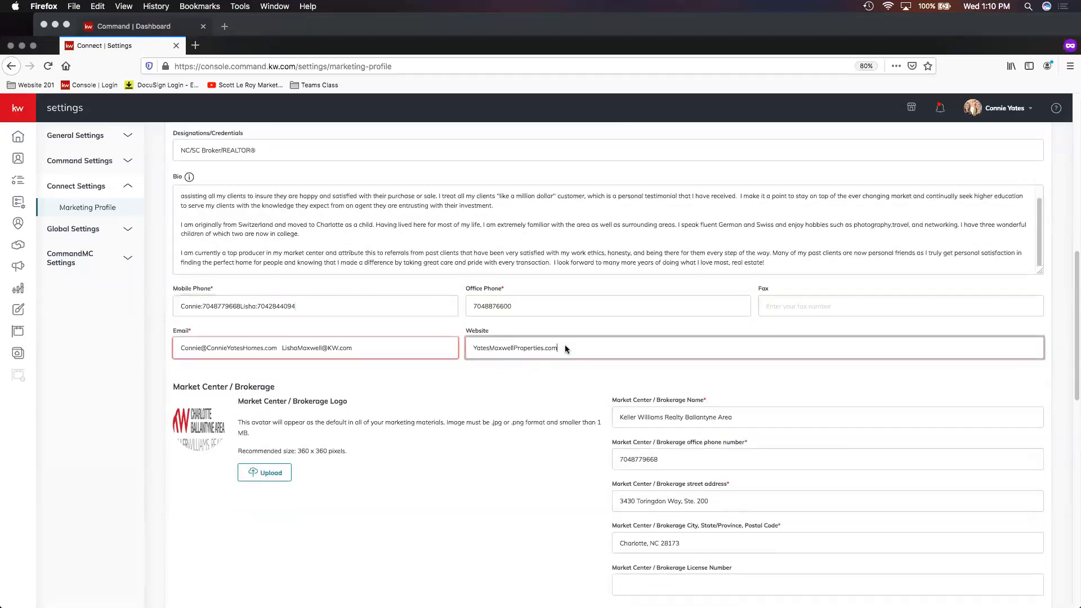
- Review the Market Center / Brokerage details and the Compliance legal footer text
scroll(556, 350, down, 1)
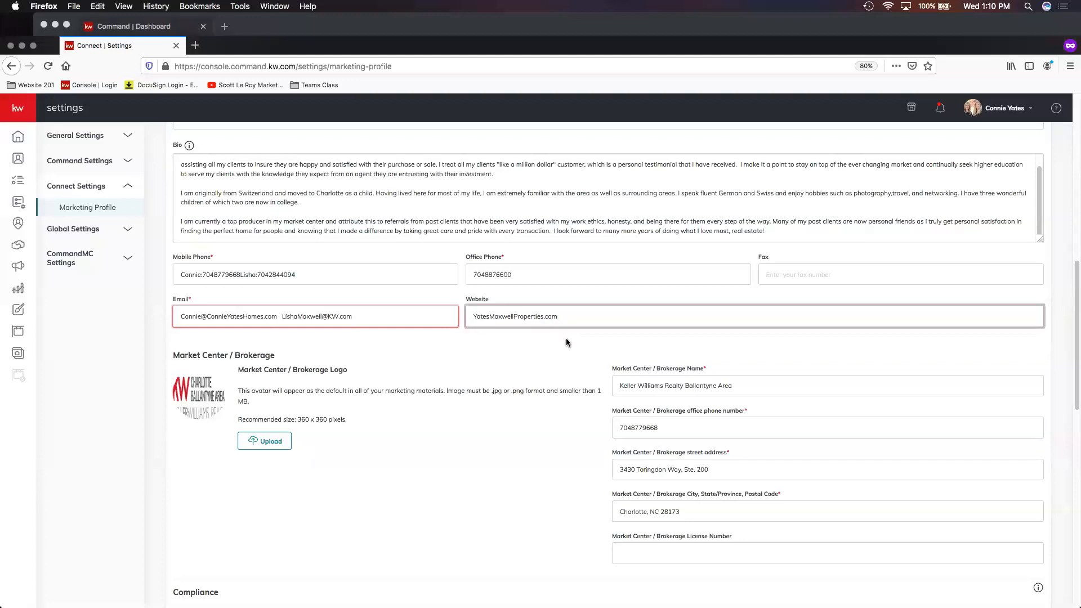
scroll(570, 346, down, 2)
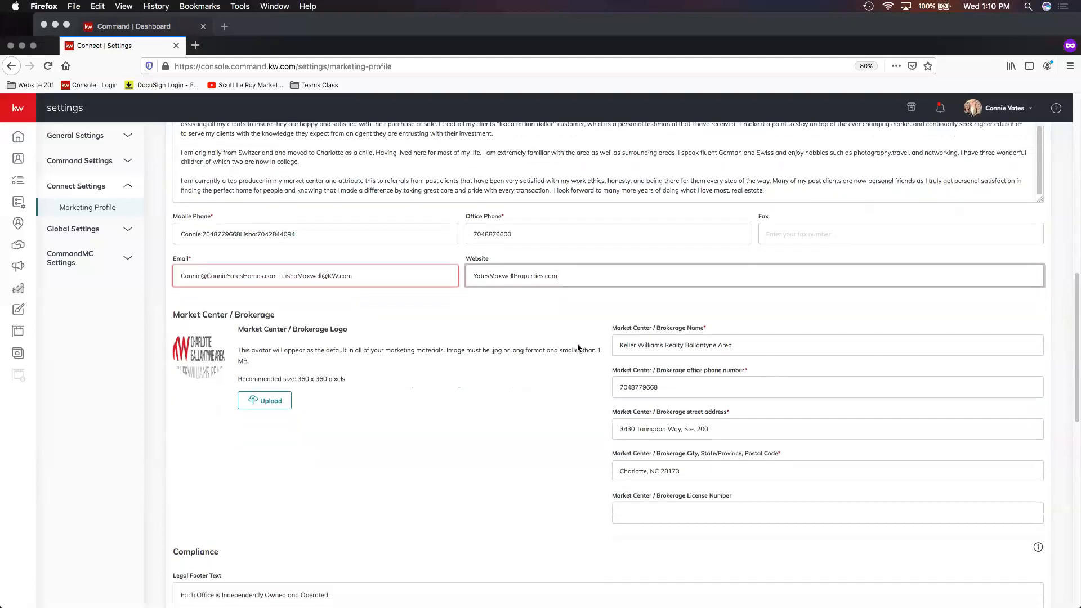
scroll(569, 355, down, 4)
scroll(489, 337, down, 1)
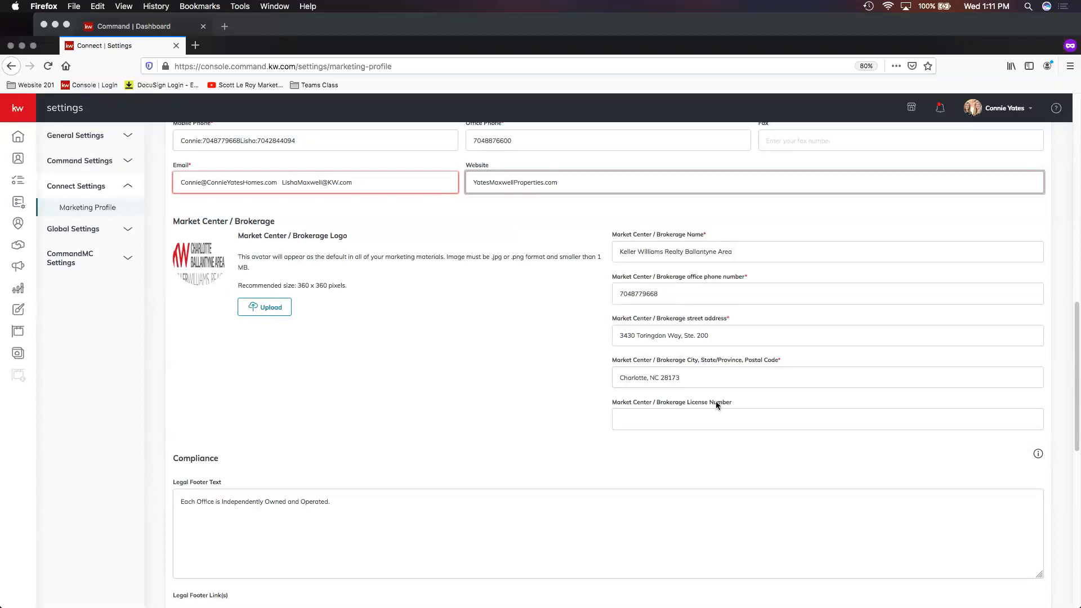
scroll(724, 391, down, 2)
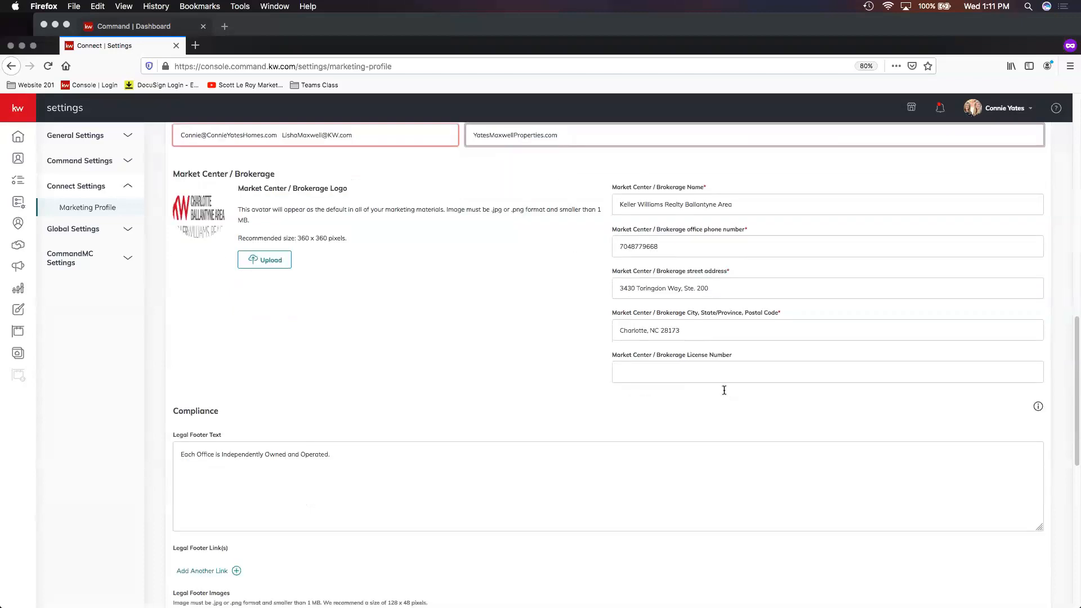
scroll(724, 394, down, 5)
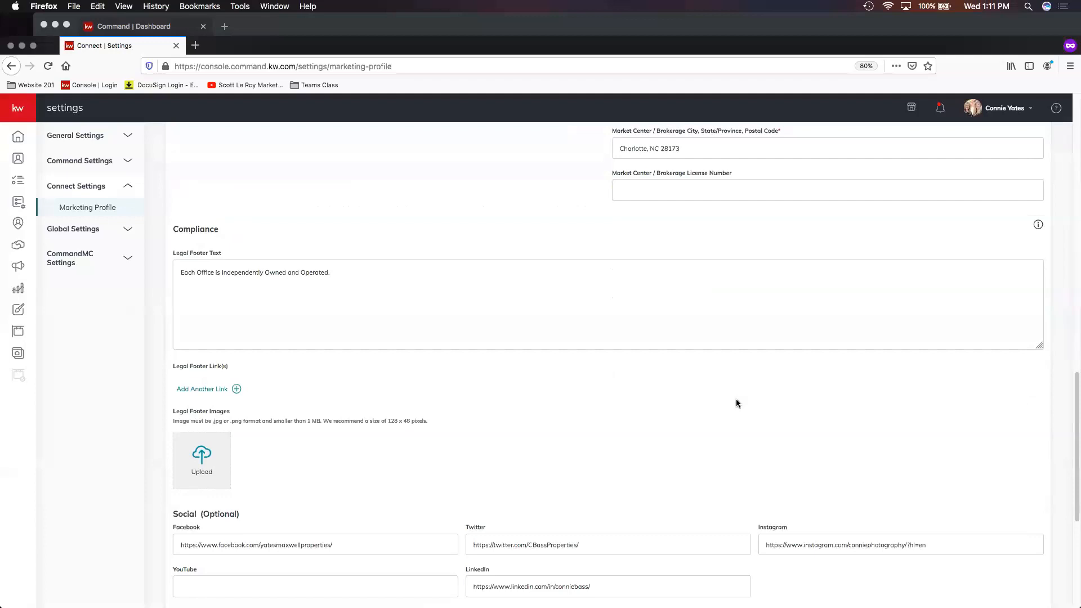
scroll(675, 397, down, 1)
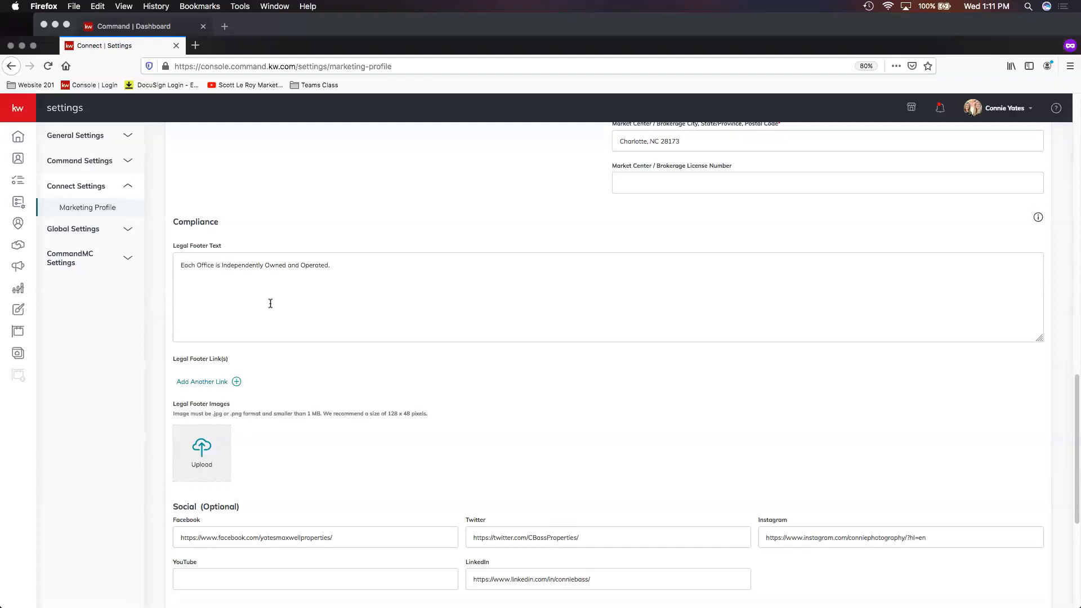
scroll(304, 306, down, 2)
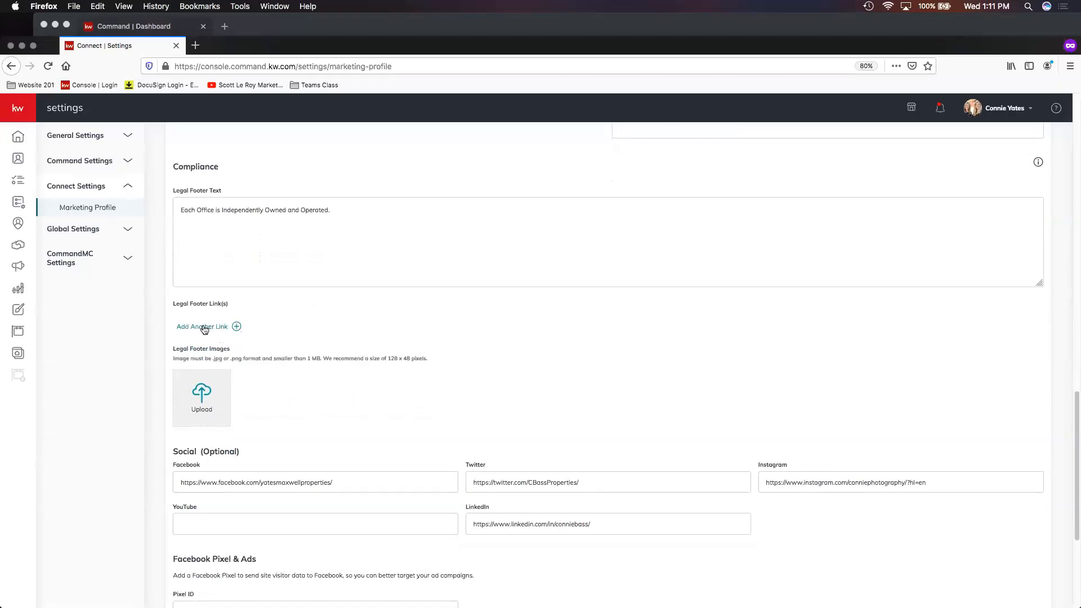
- Try adding a legal footer link row, then delete the empty row
click(204, 326)
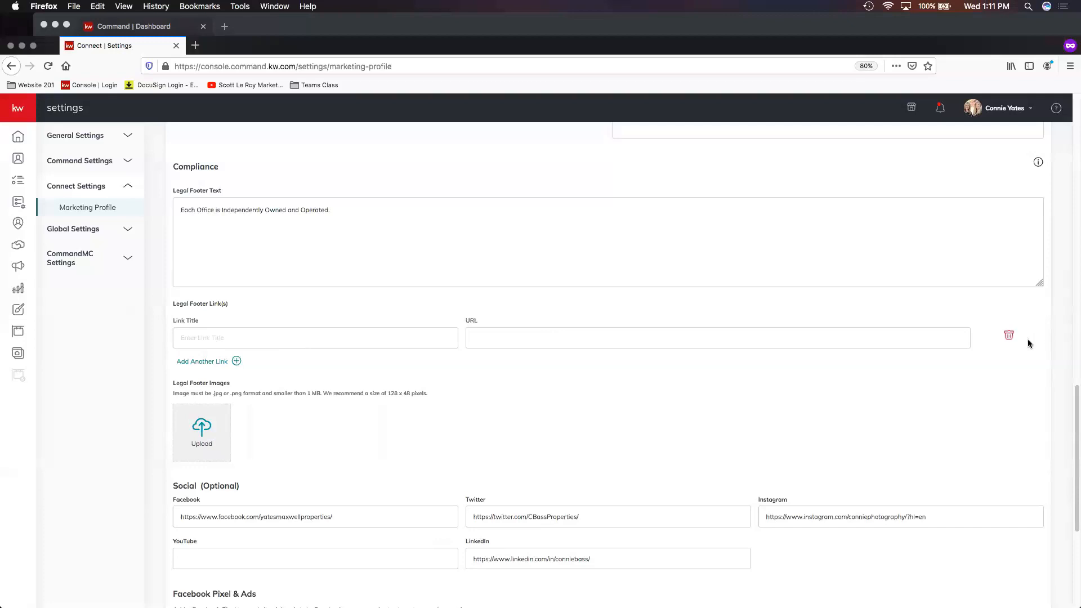
click(1009, 336)
- Review the Social, Facebook Pixel, Google Analytics and branded KW App Link sections down to Save
scroll(279, 365, down, 1)
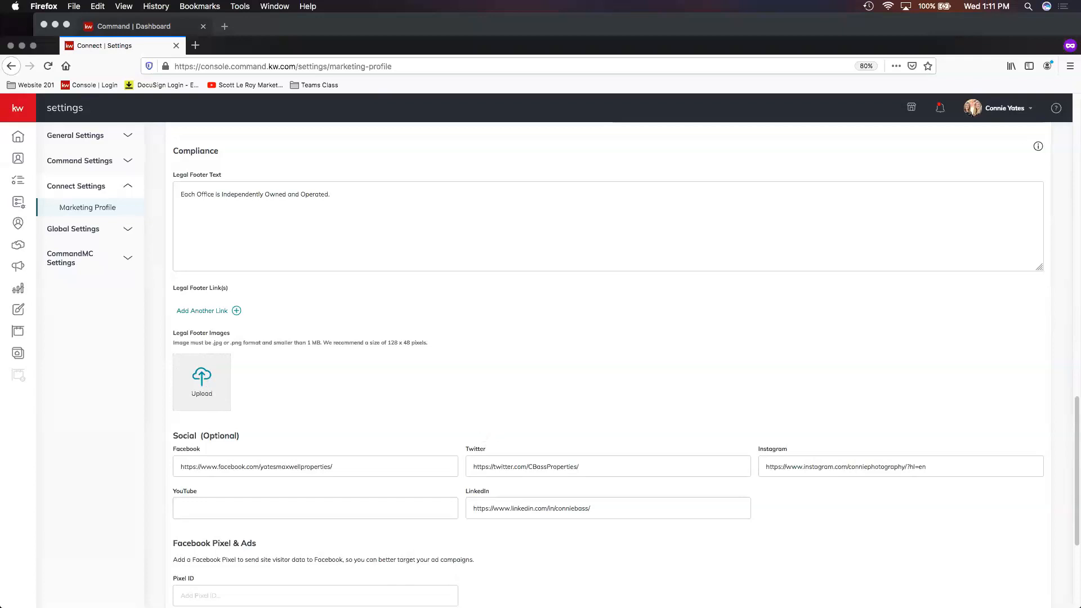
scroll(659, 333, down, 5)
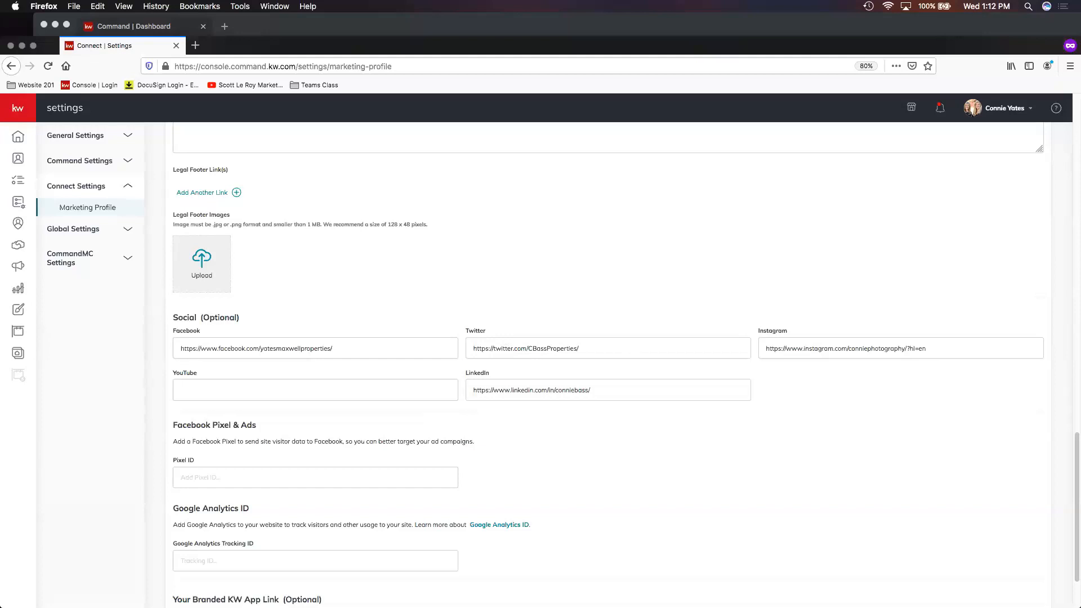
scroll(879, 241, down, 3)
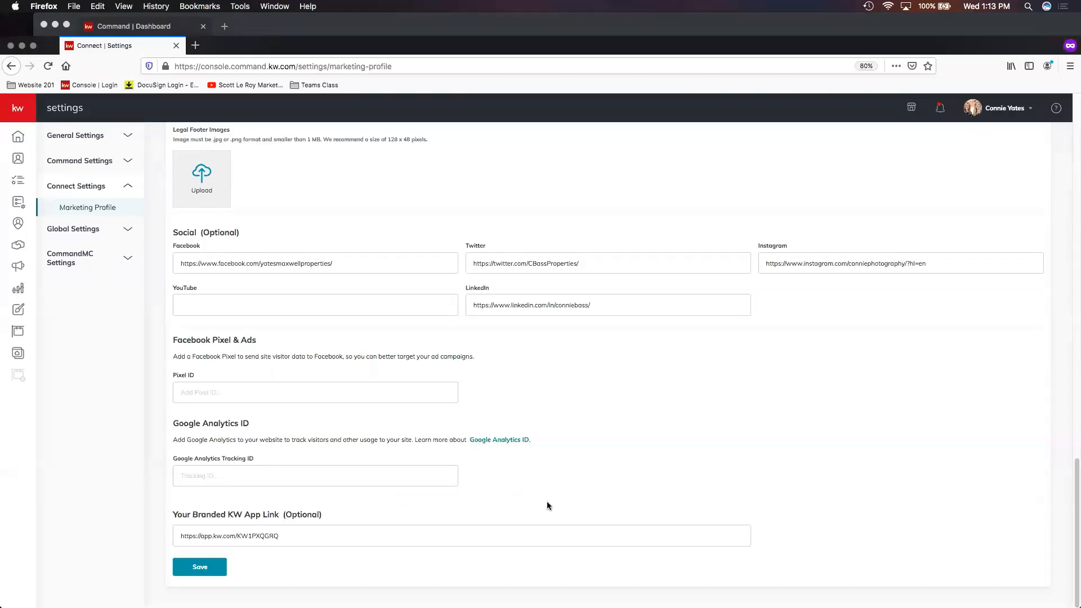
scroll(531, 488, up, 2)
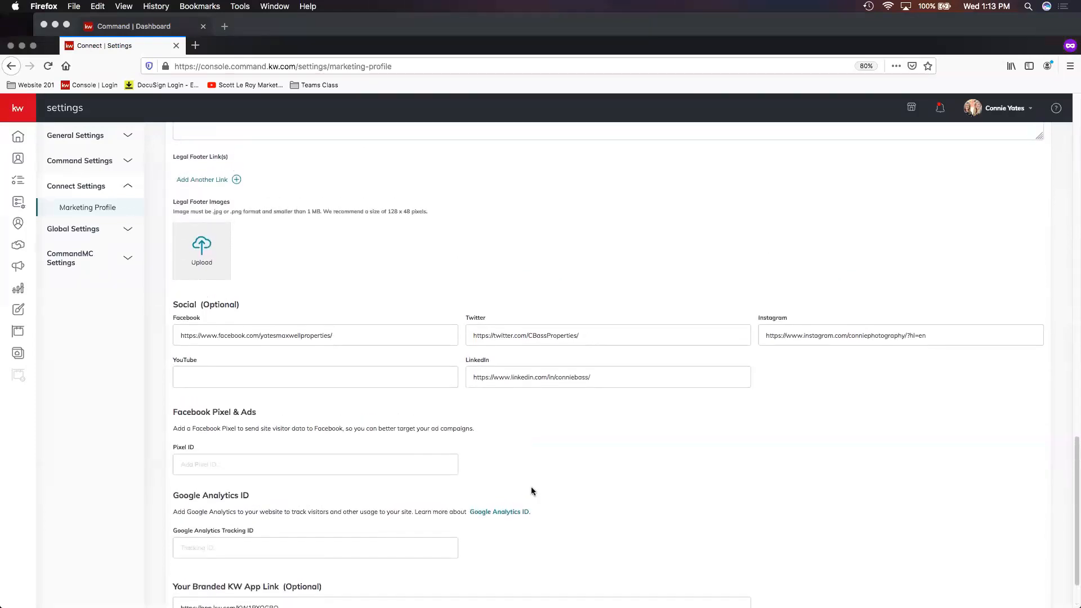
scroll(400, 500, down, 2)
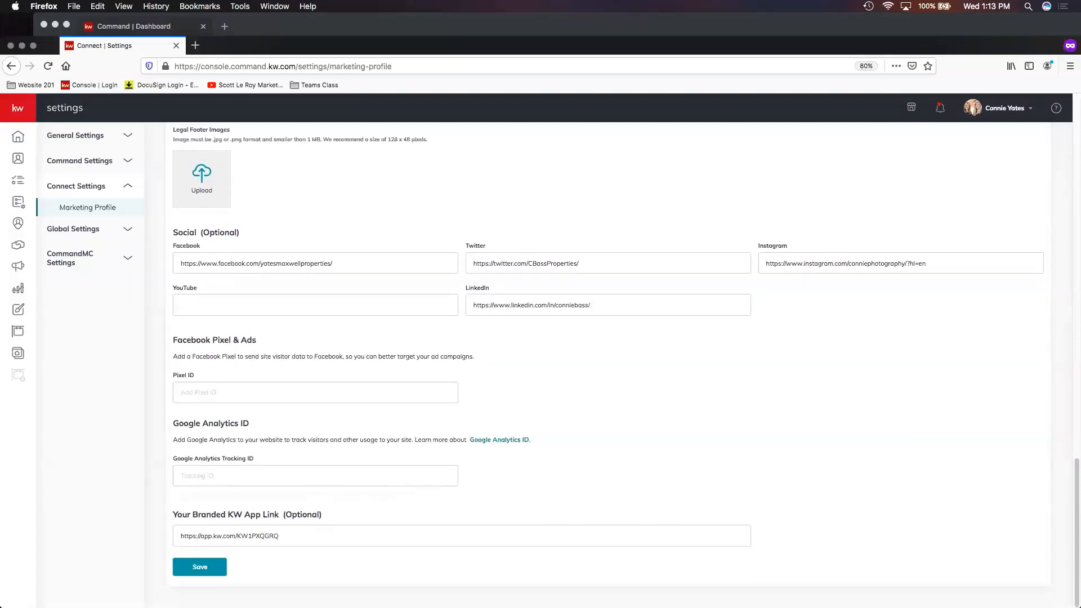
- Save the Marketing Profile and close the confirmation dialog
click(202, 569)
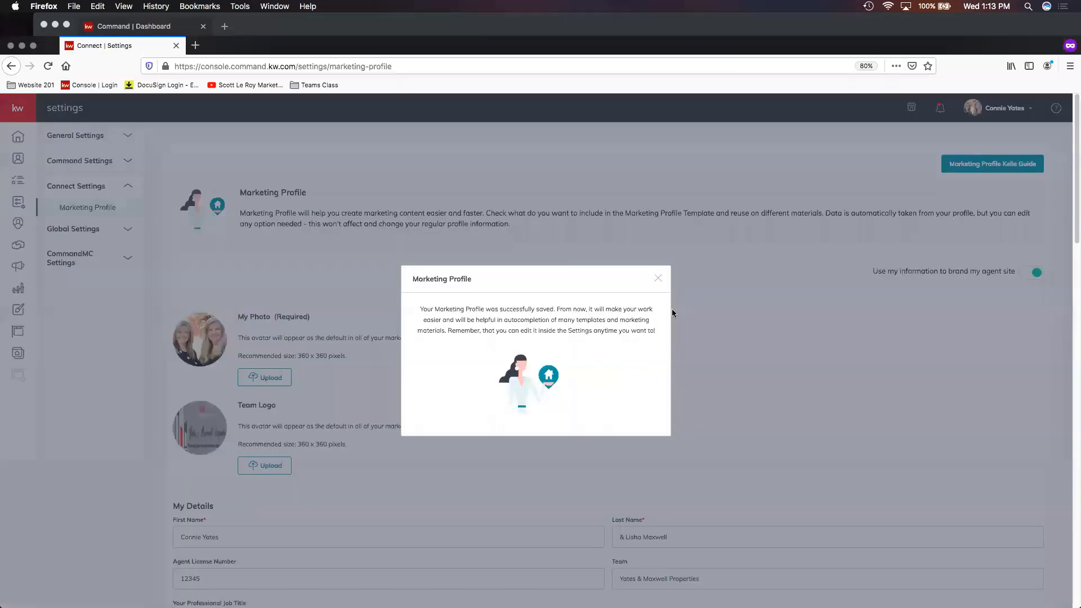
click(657, 279)
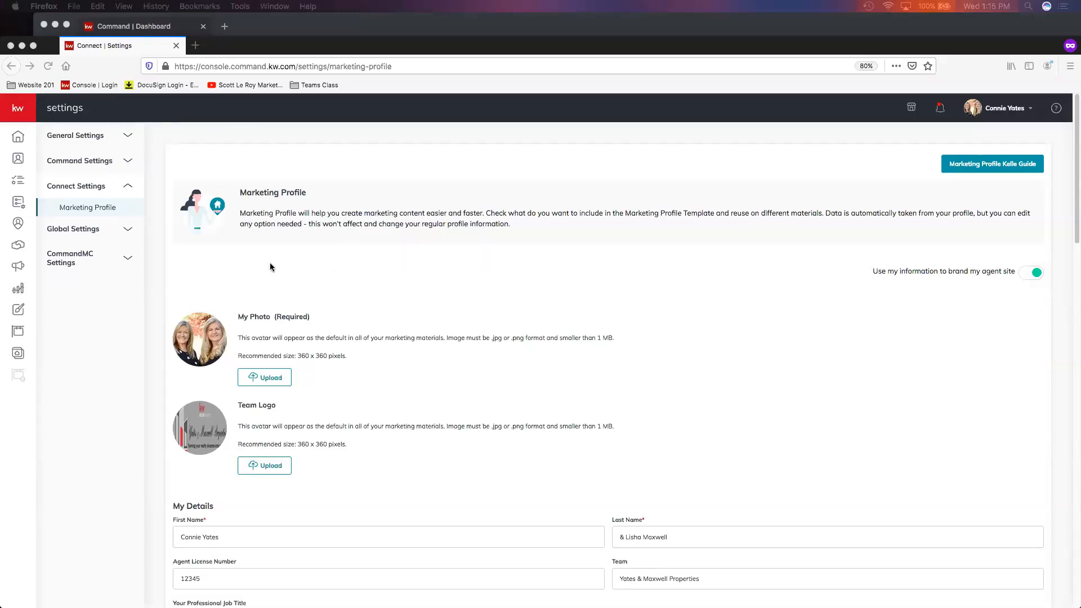
- Open Team Management under General Settings and switch to the Yates & Maxwell Properties team account
click(93, 139)
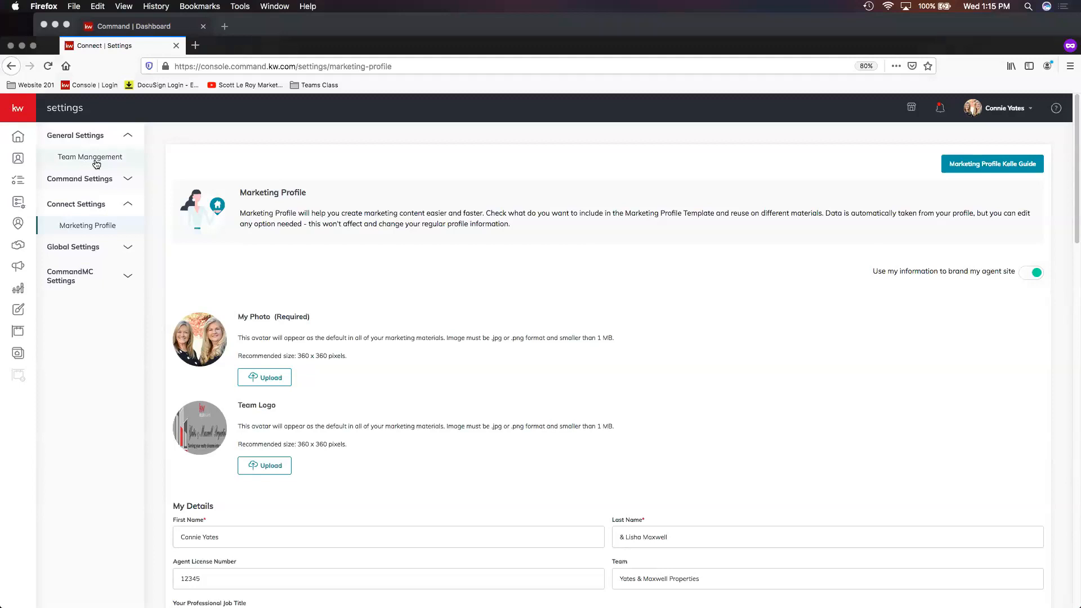
click(124, 163)
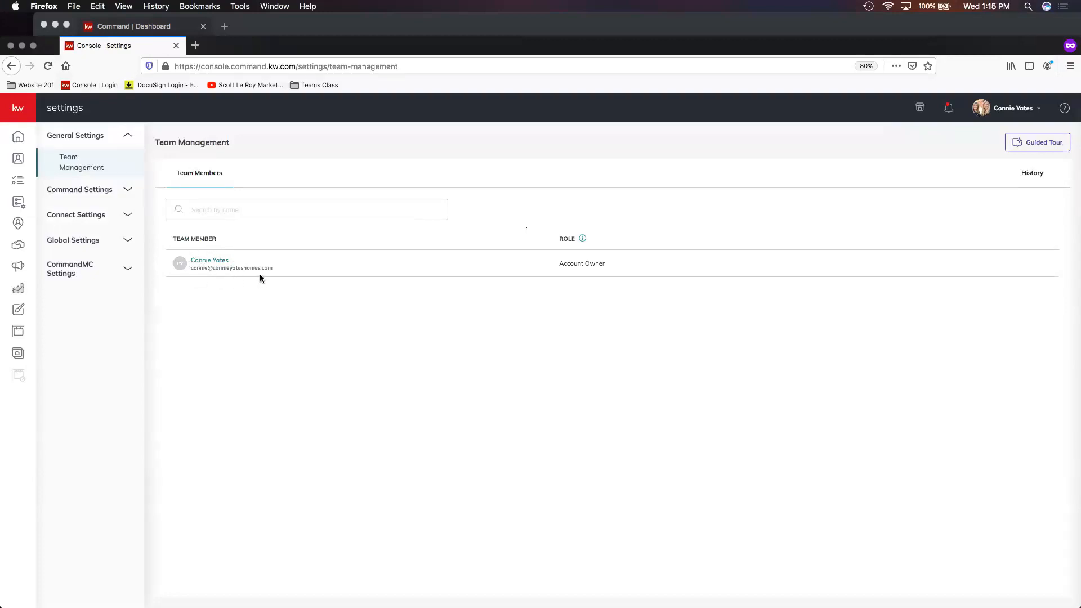
click(1016, 110)
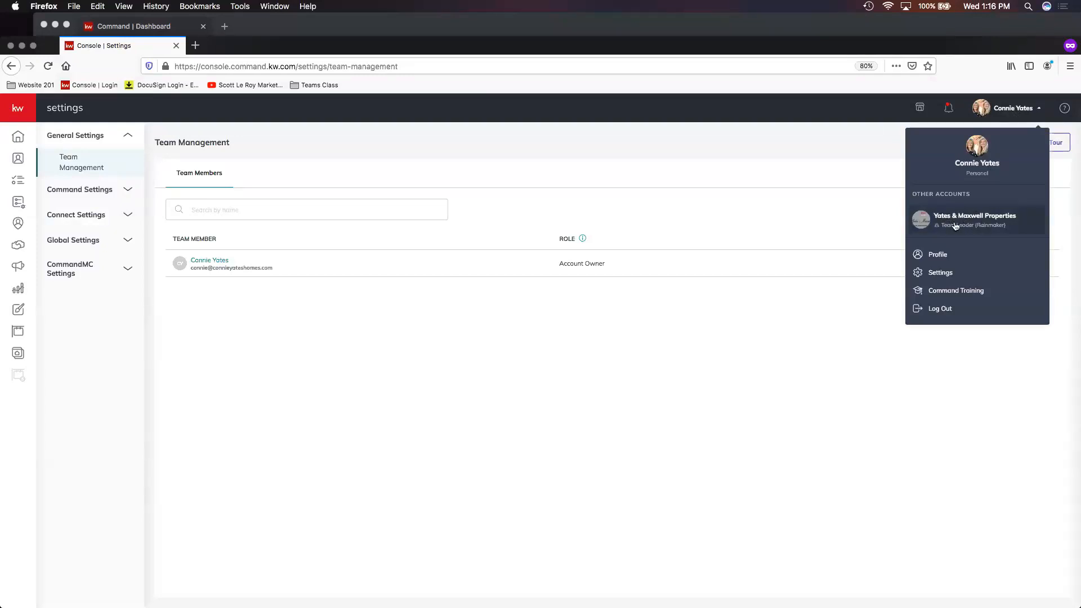
click(966, 225)
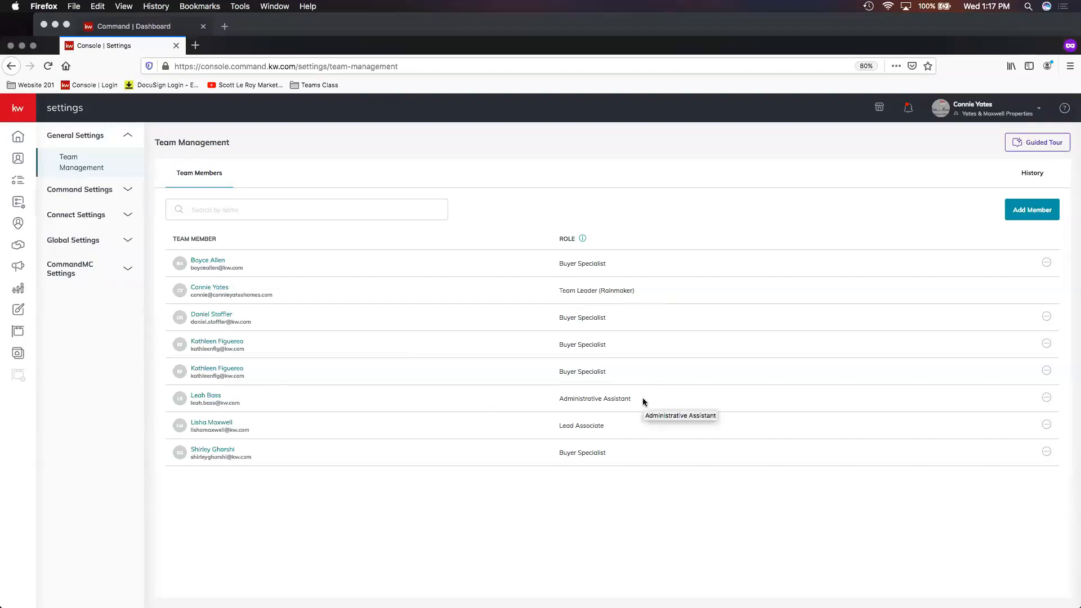
- Examine the guest user option in the Add Member dialog, then close it without sending a request
click(1032, 213)
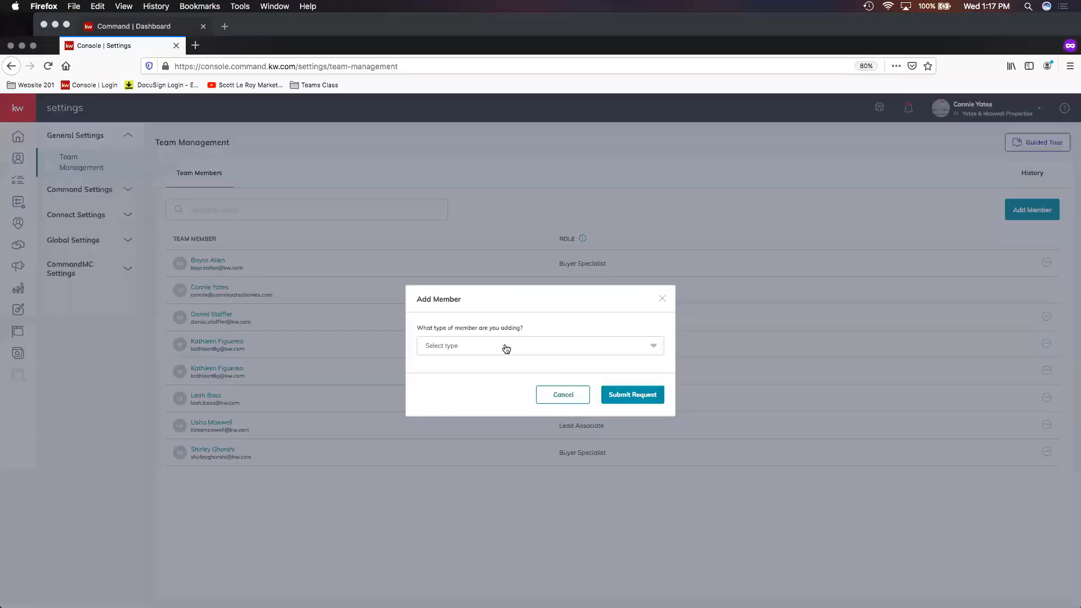
click(501, 351)
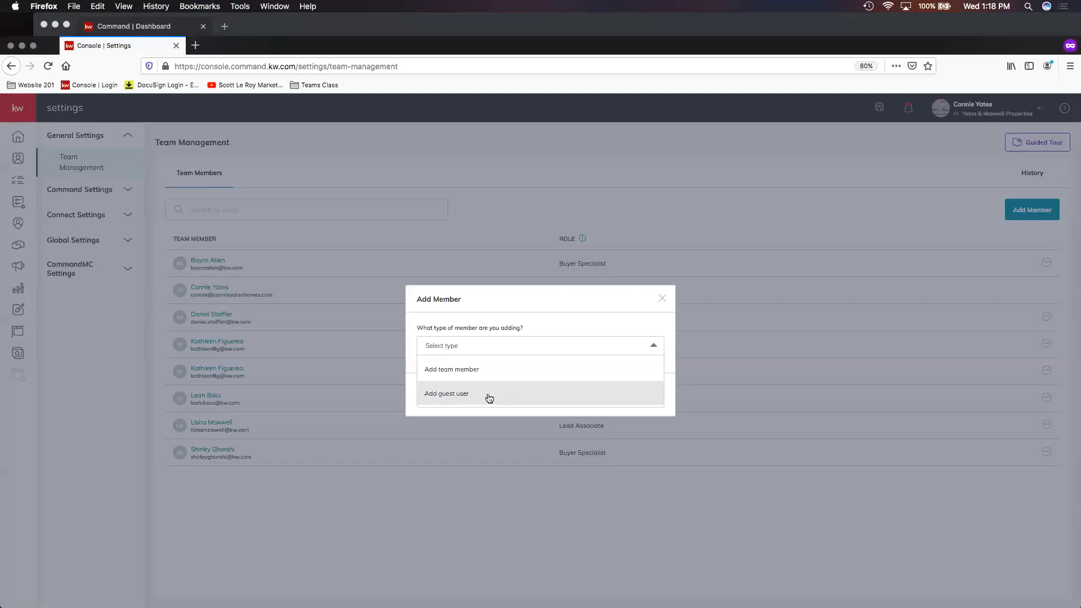
click(489, 398)
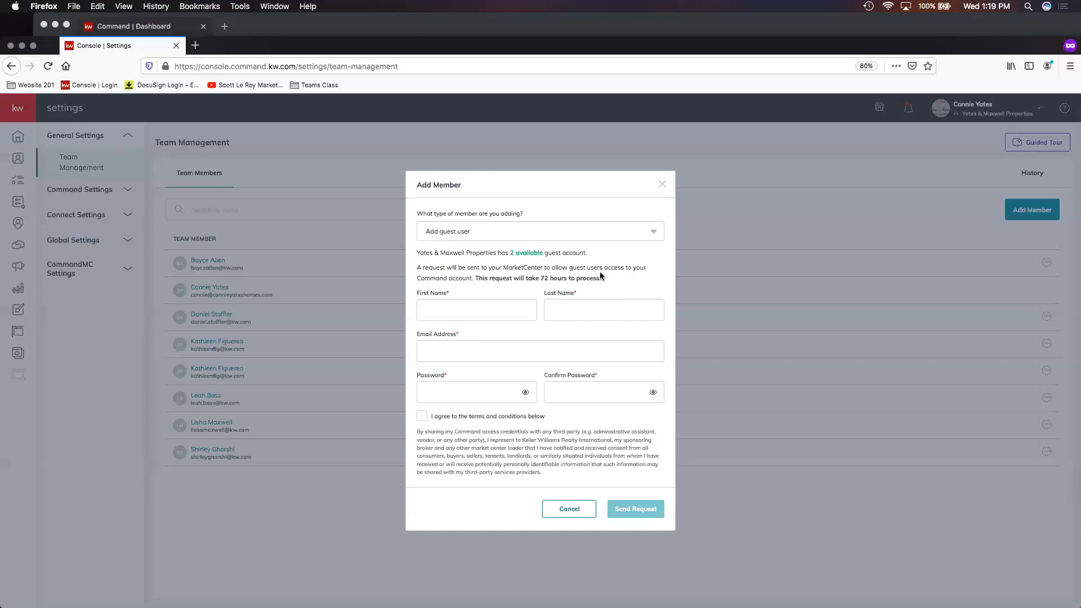
click(664, 186)
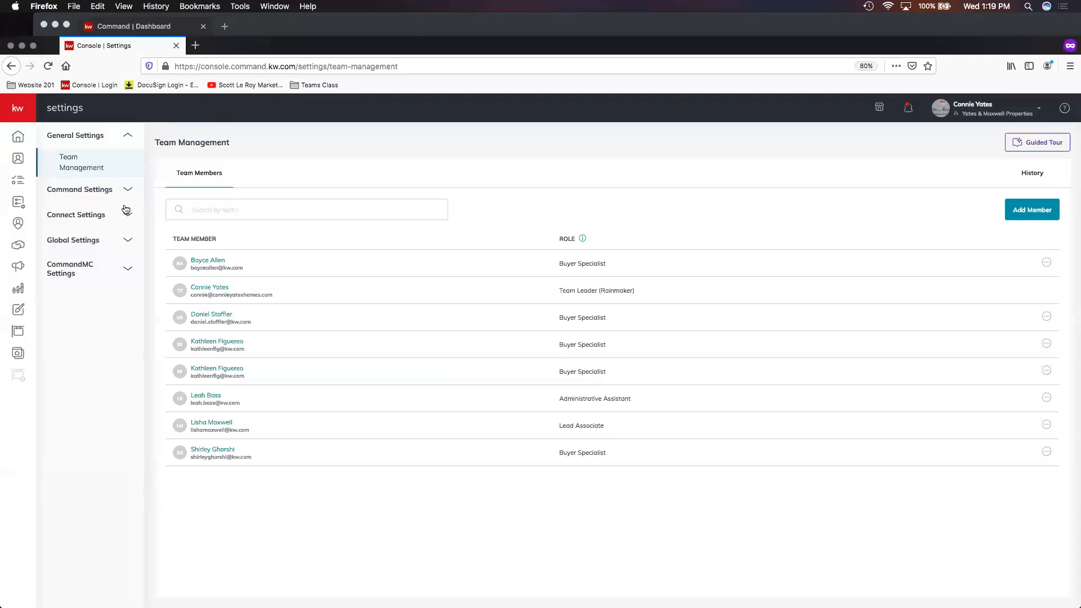
- Browse the Contacts settings, opening the Contact Tags and Lead Sources pages
click(93, 193)
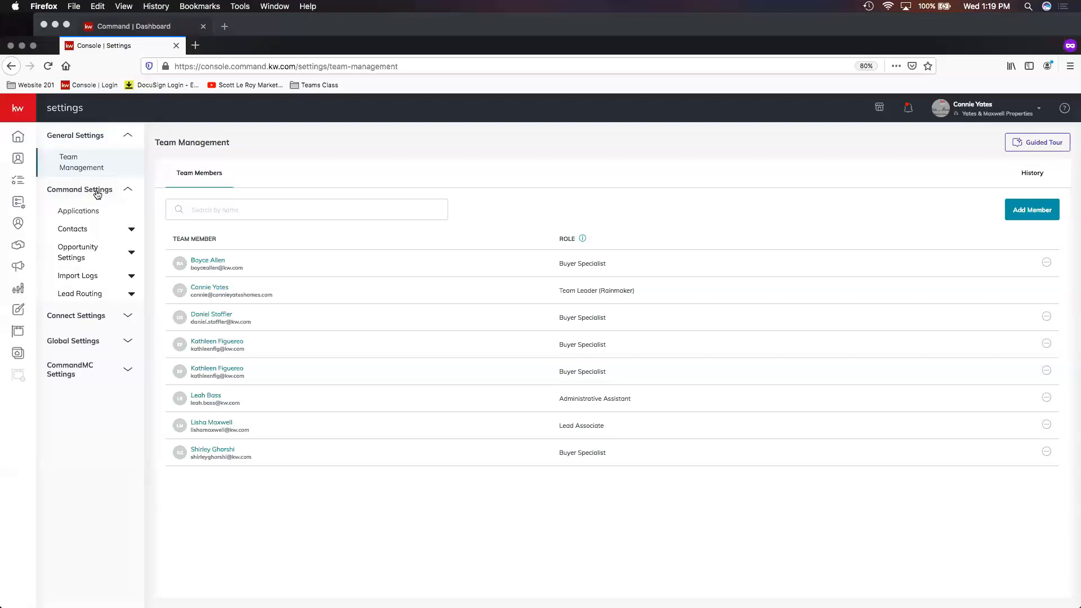
click(99, 234)
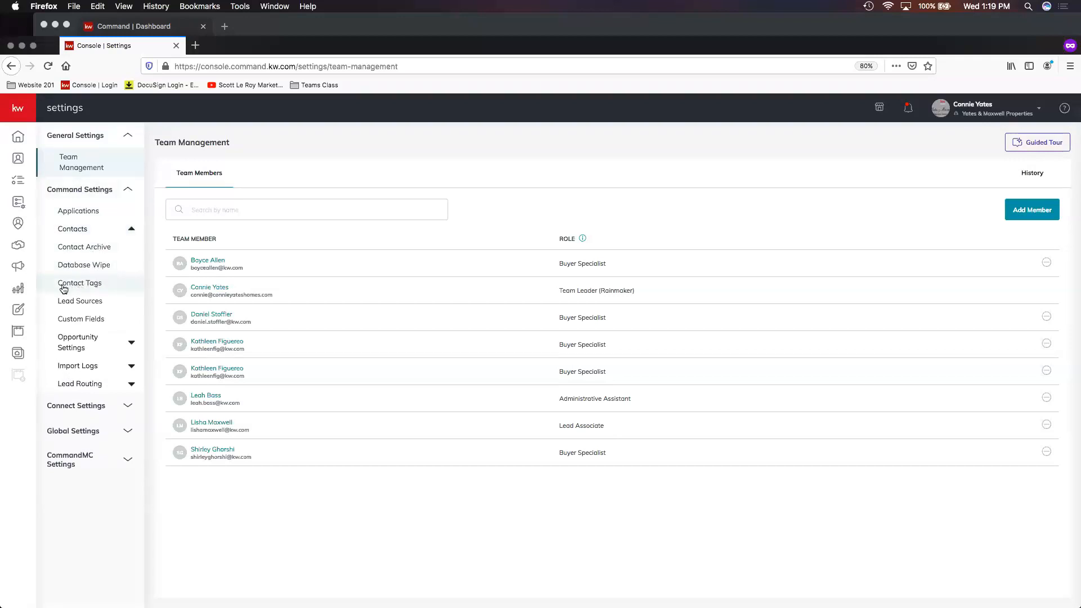
click(102, 290)
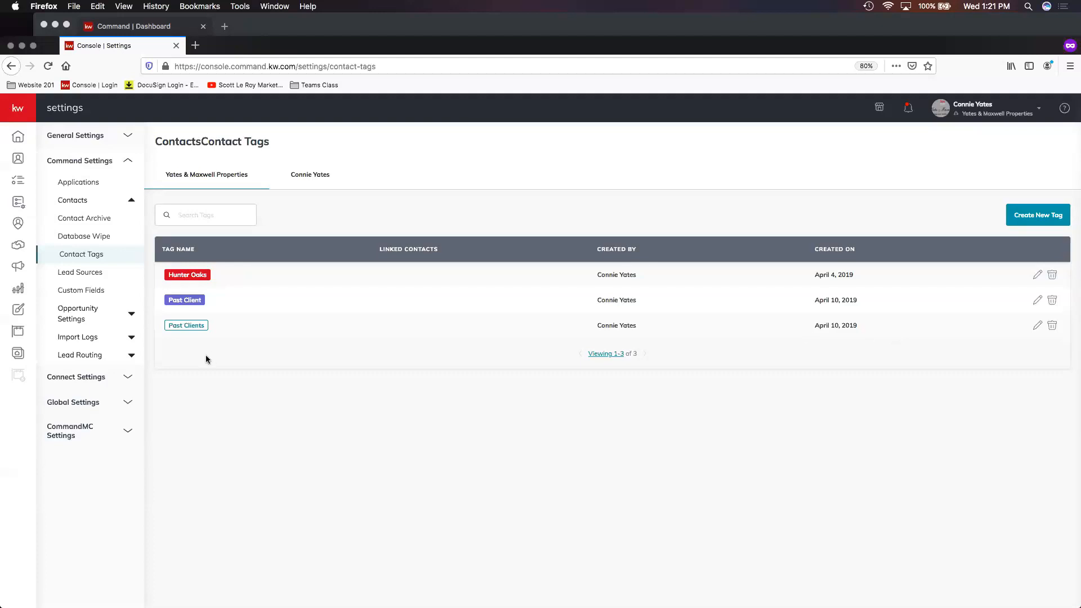
click(73, 271)
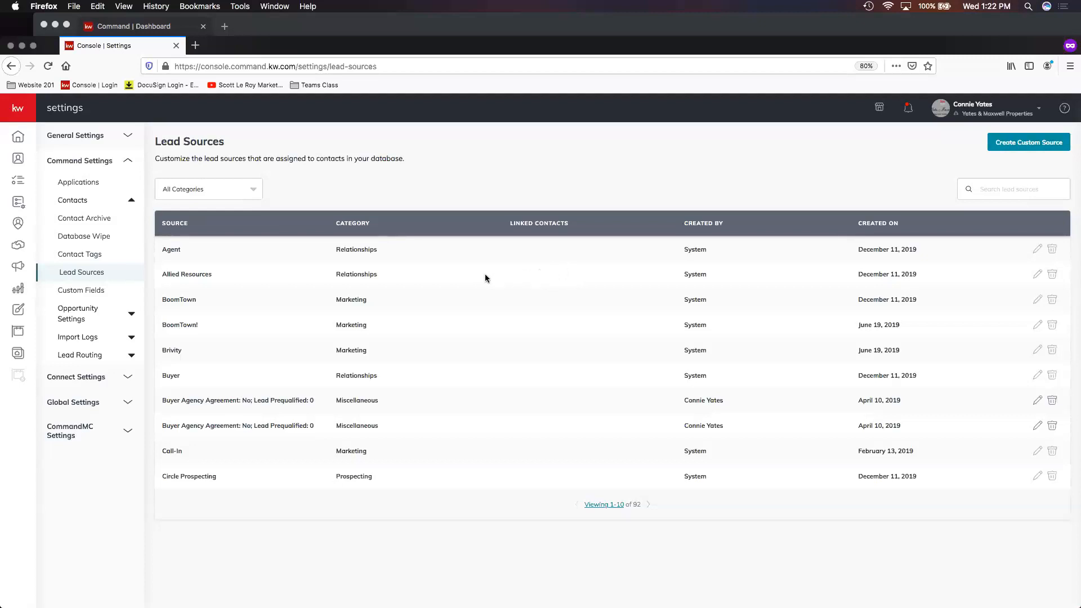
- Open the Opportunity Team Permissions page and the Lead Routing Routes page
click(96, 316)
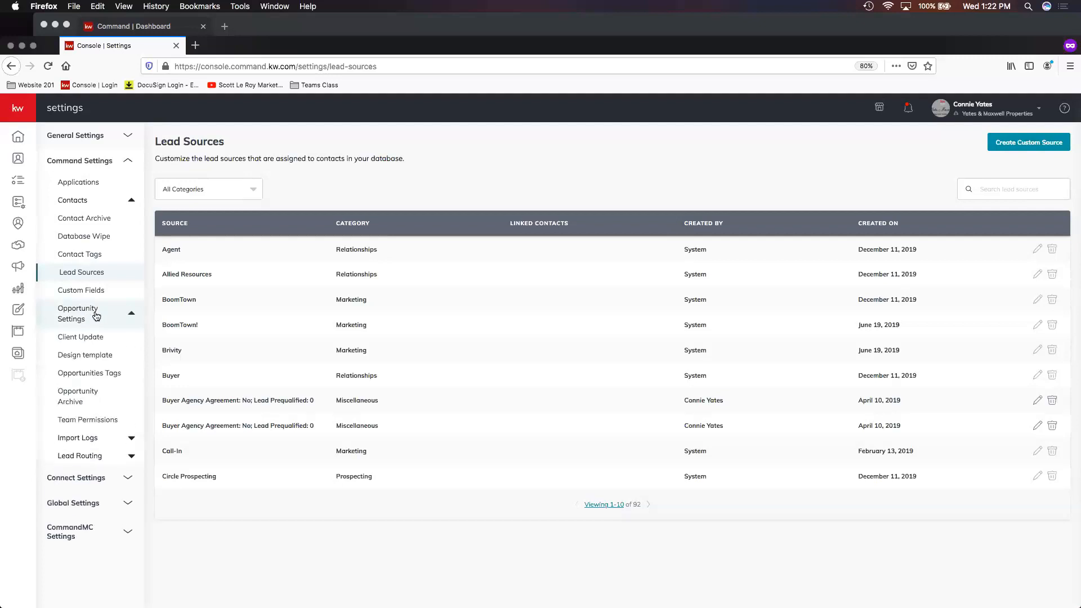
click(105, 422)
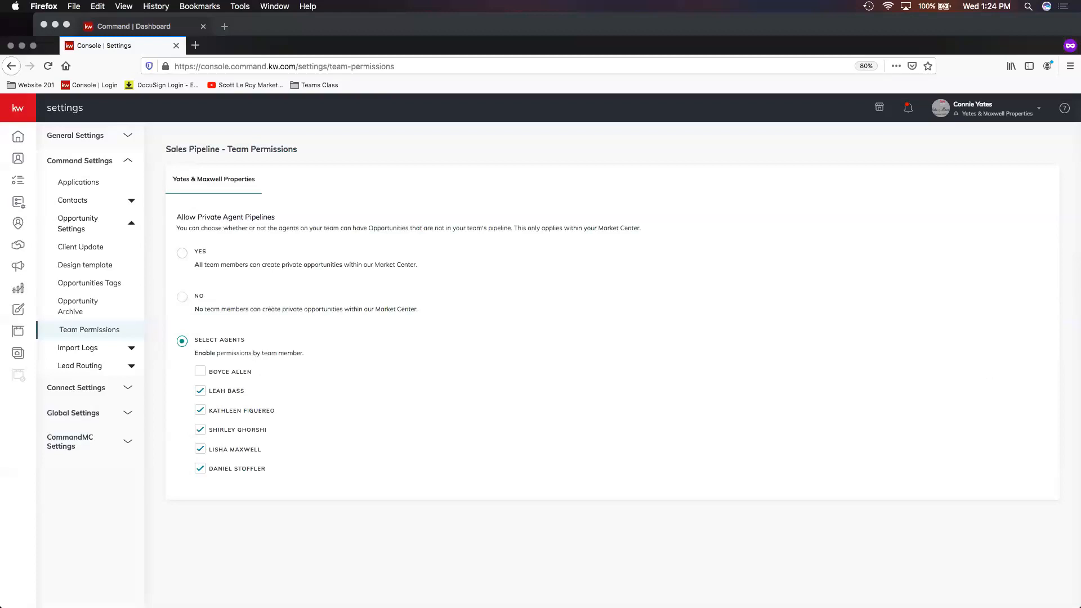
click(85, 369)
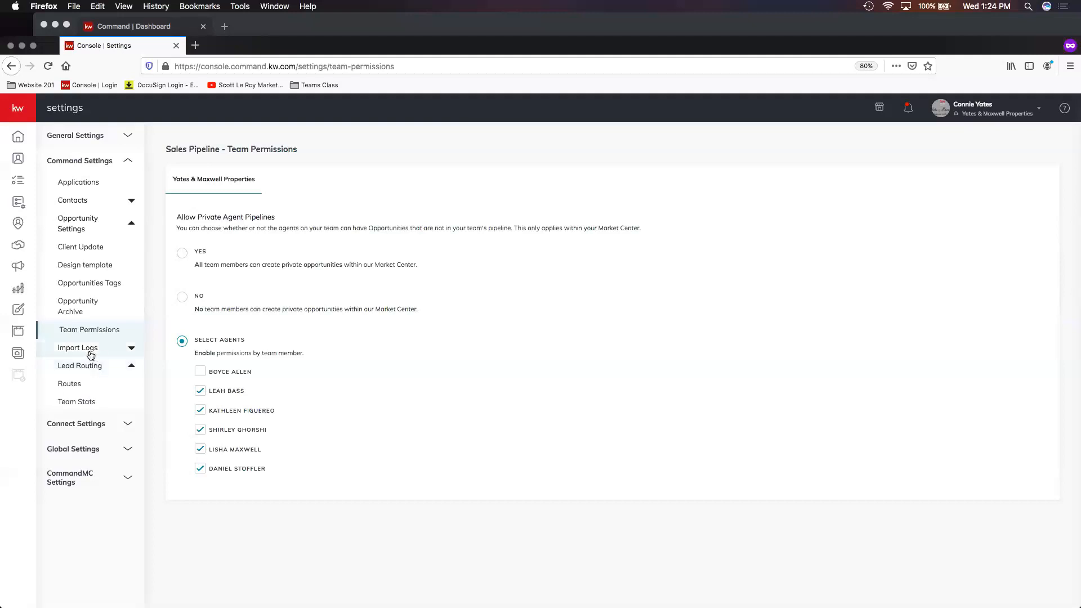
click(86, 387)
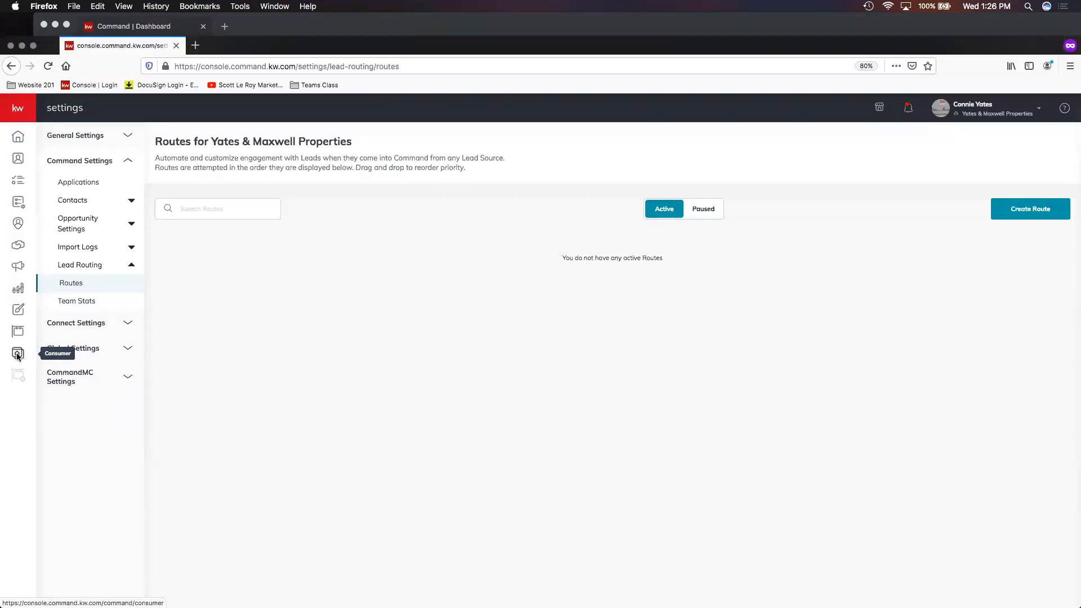
- Open the configured agent site from the Consumer section's Agent Site Pages list
click(18, 354)
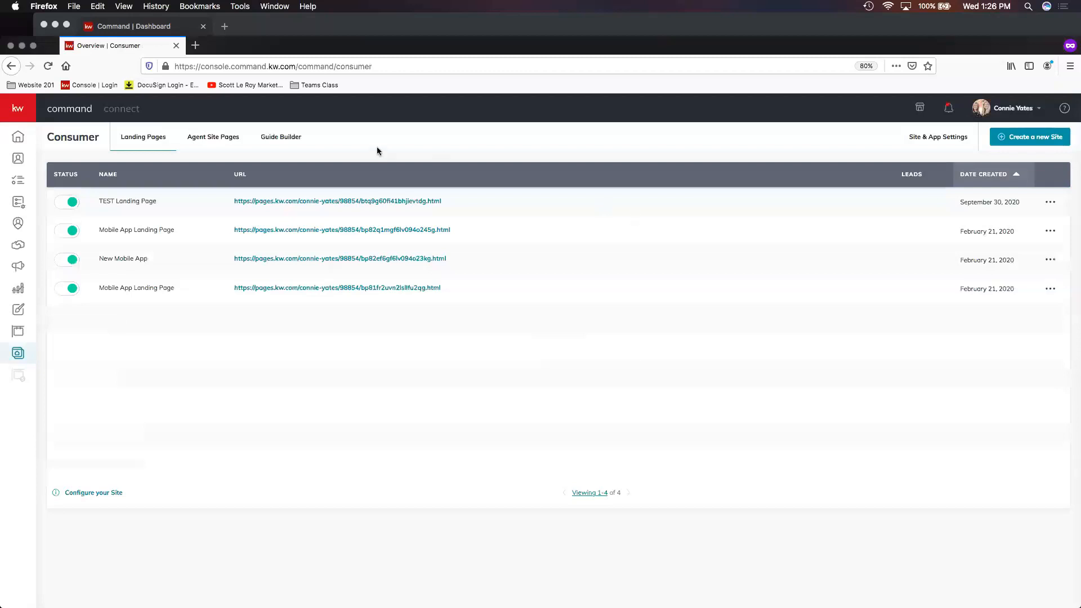
click(217, 138)
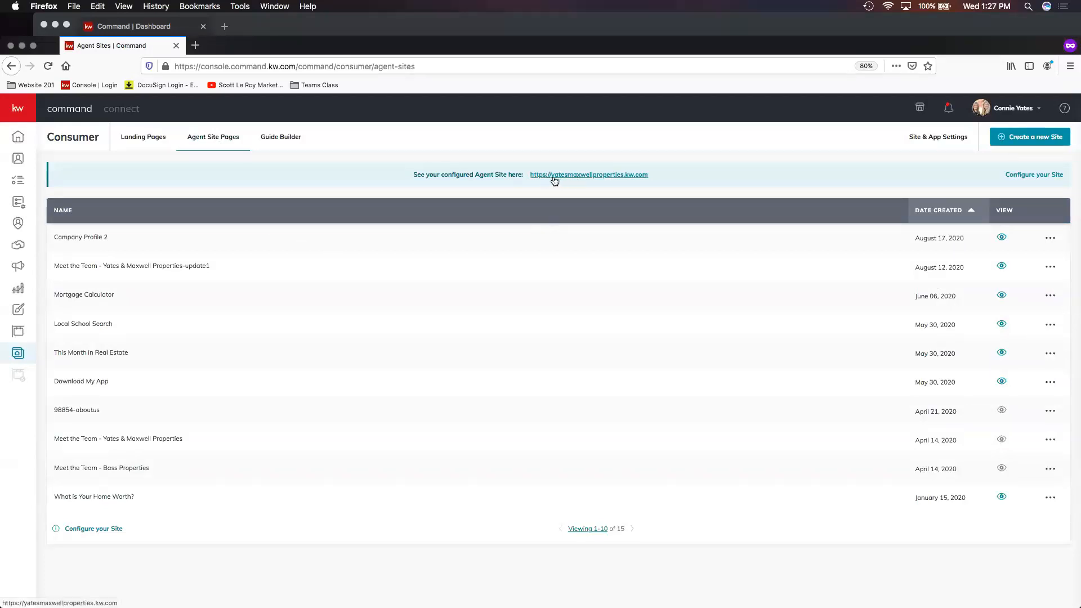
click(593, 179)
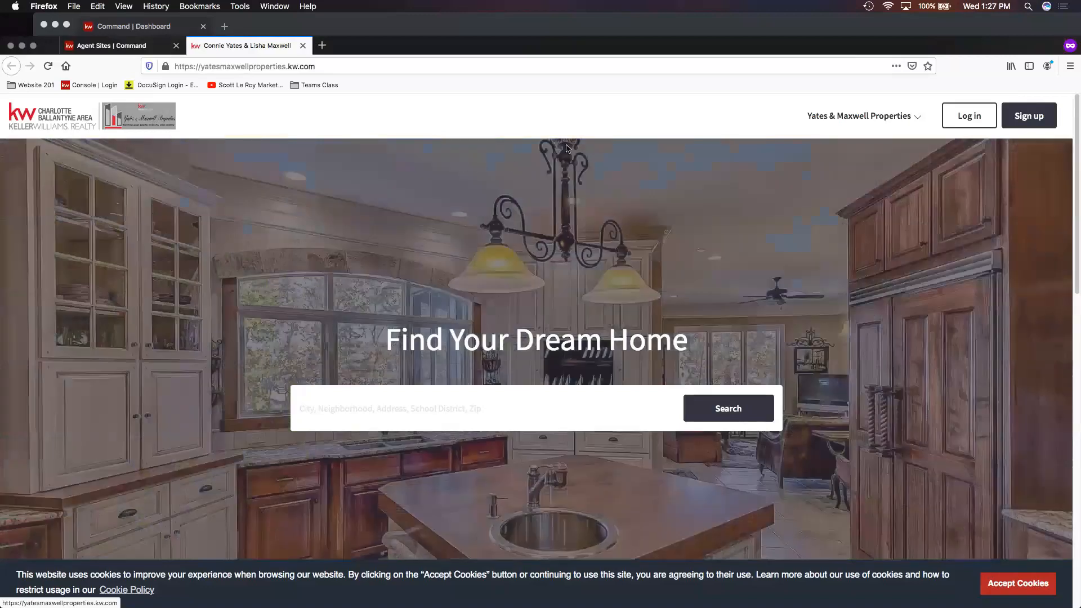
- Review the agent site's navigation menu and contact section, then return to the Command tab
click(857, 119)
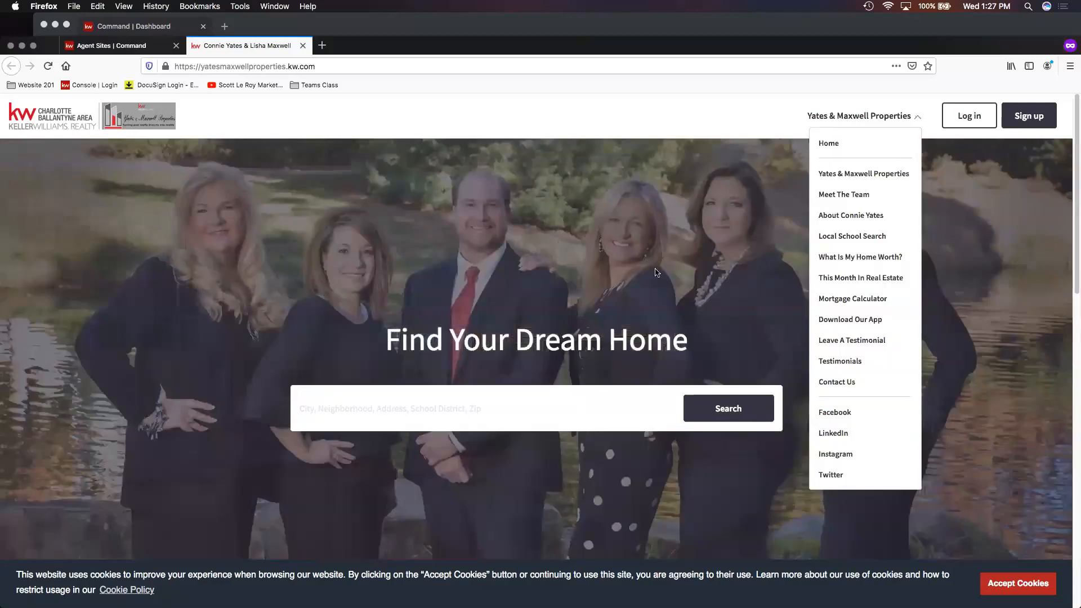
scroll(763, 246, down, 1)
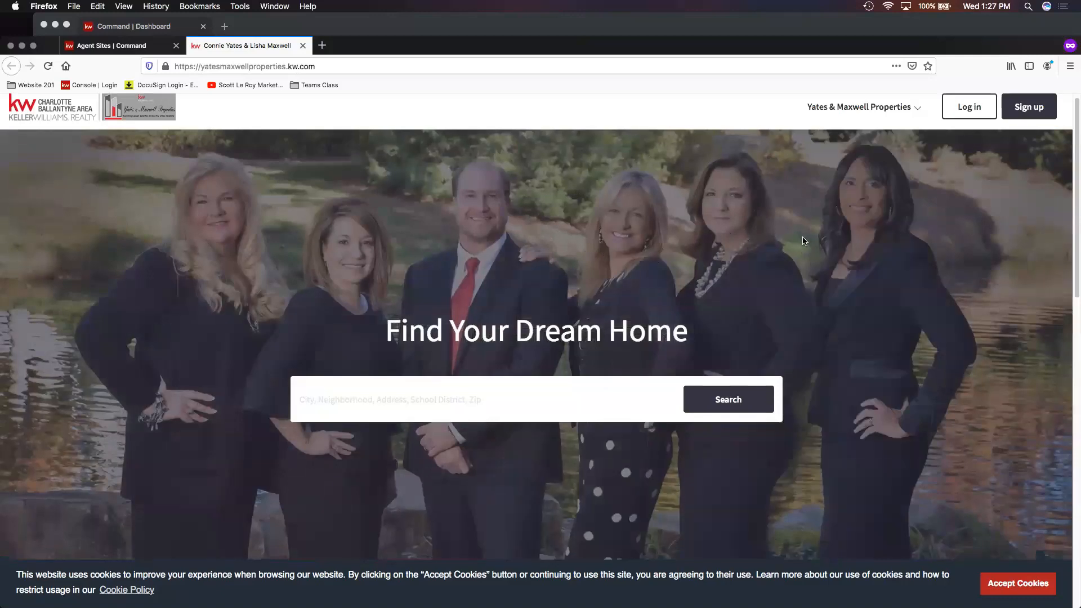
scroll(938, 307, down, 6)
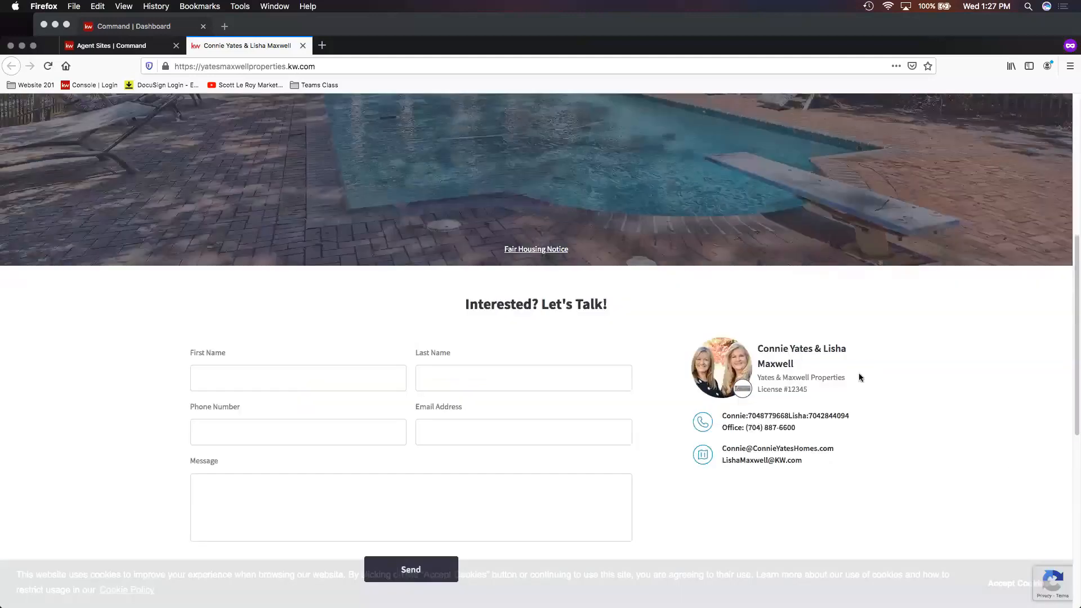
scroll(775, 331, down, 1)
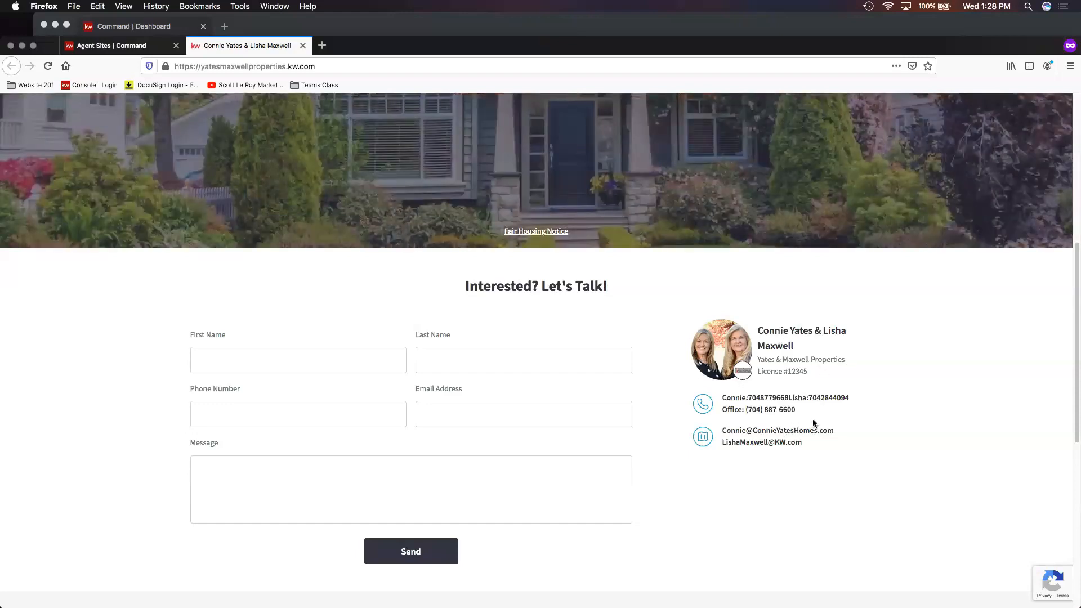
scroll(897, 365, up, 2)
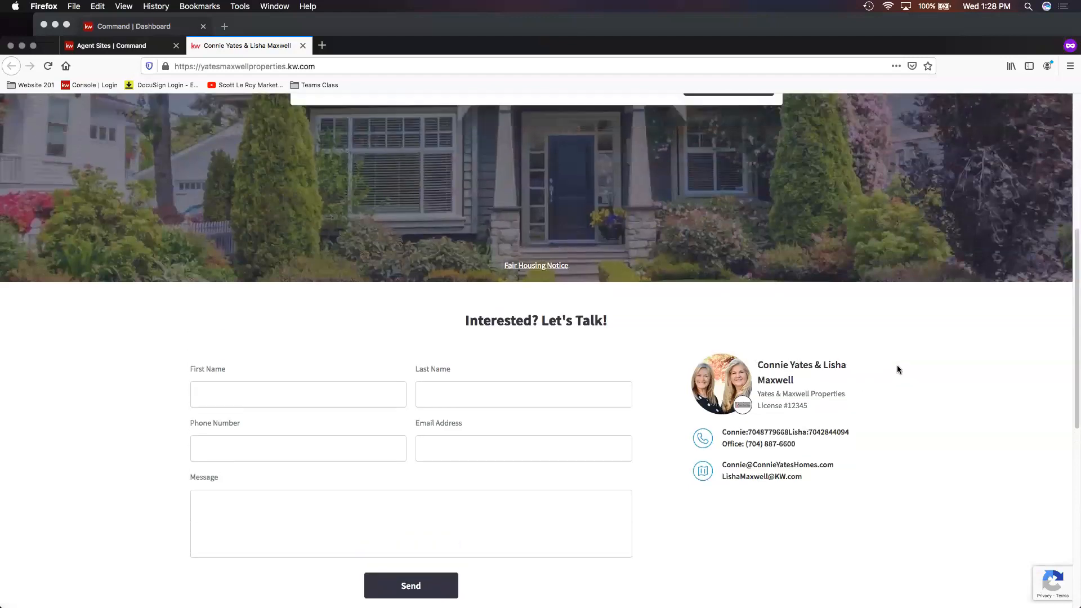
scroll(897, 353, up, 5)
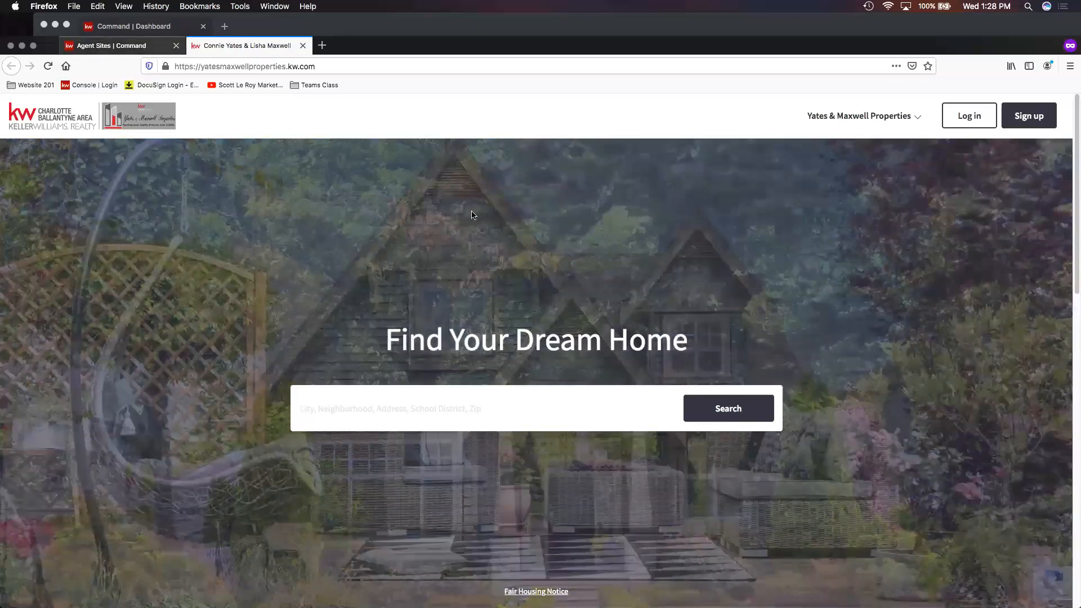
key(ctrl+shift+Tab)
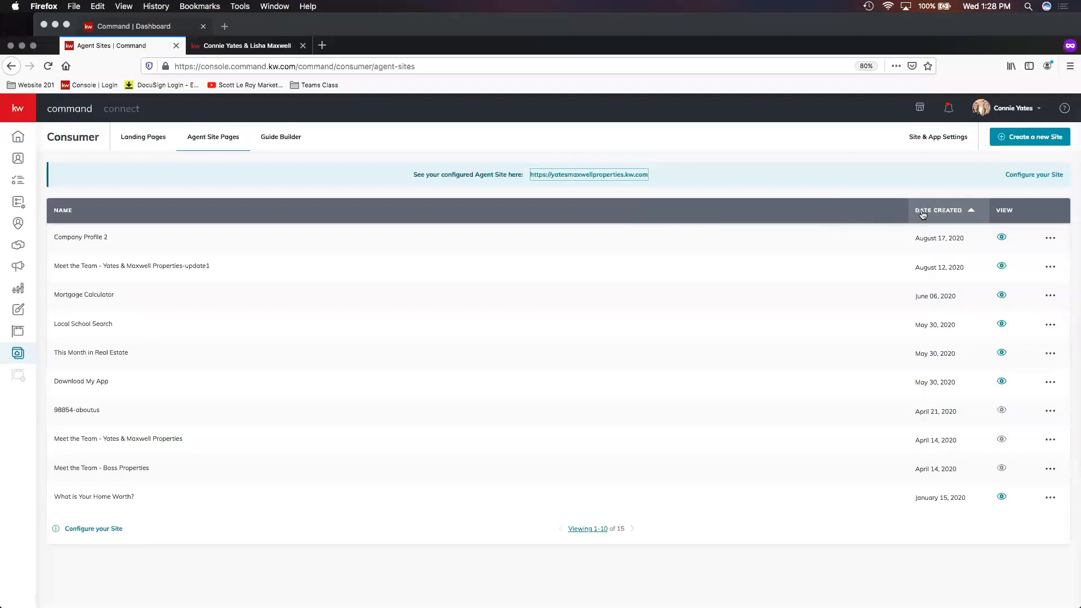
- Create a new page displayed on the agent site
click(1030, 139)
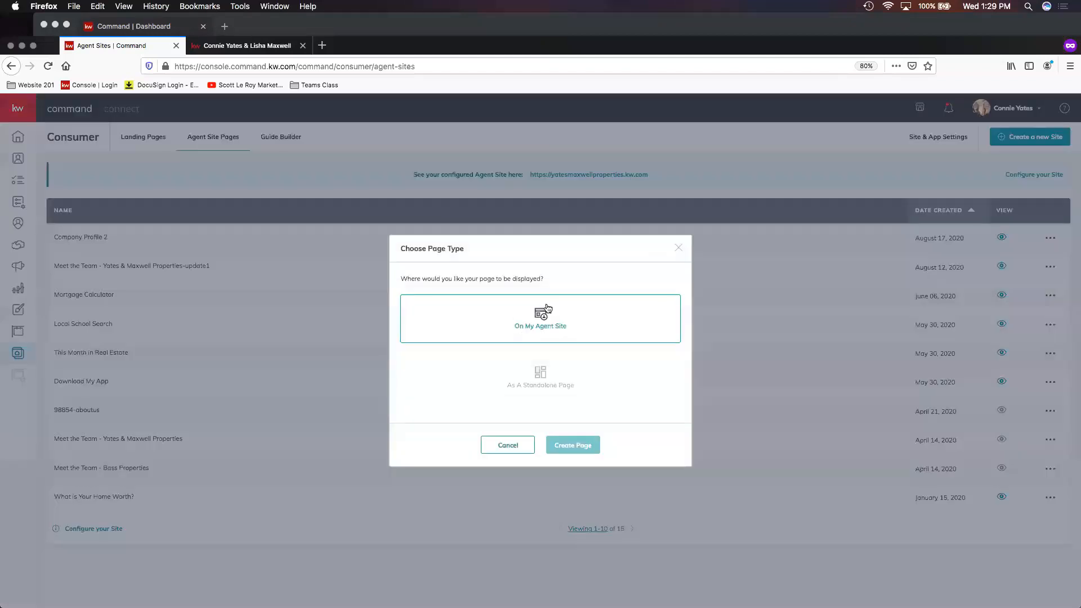
click(574, 333)
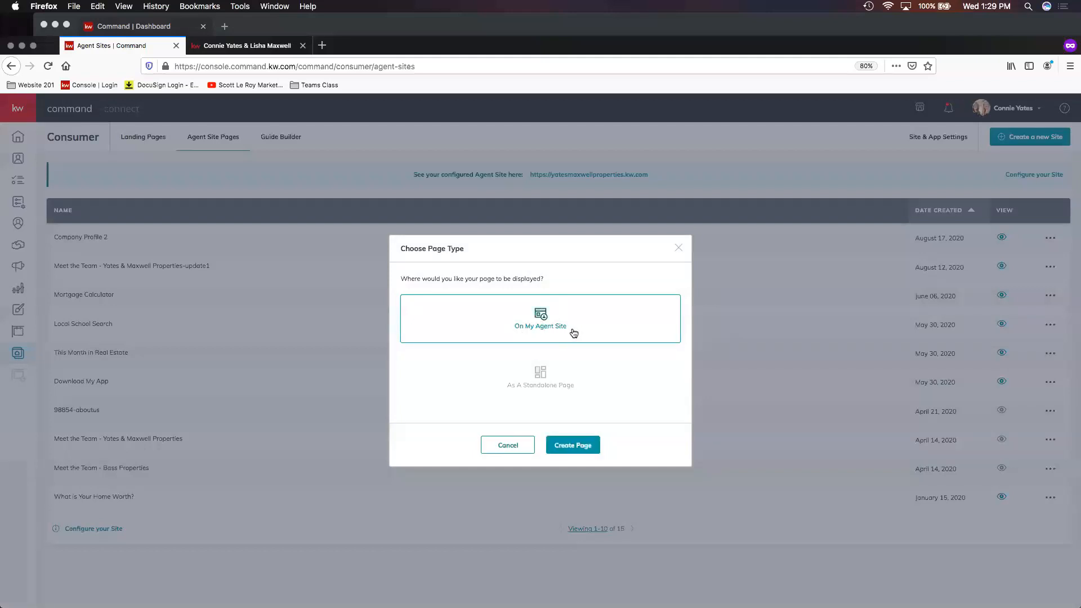
click(584, 452)
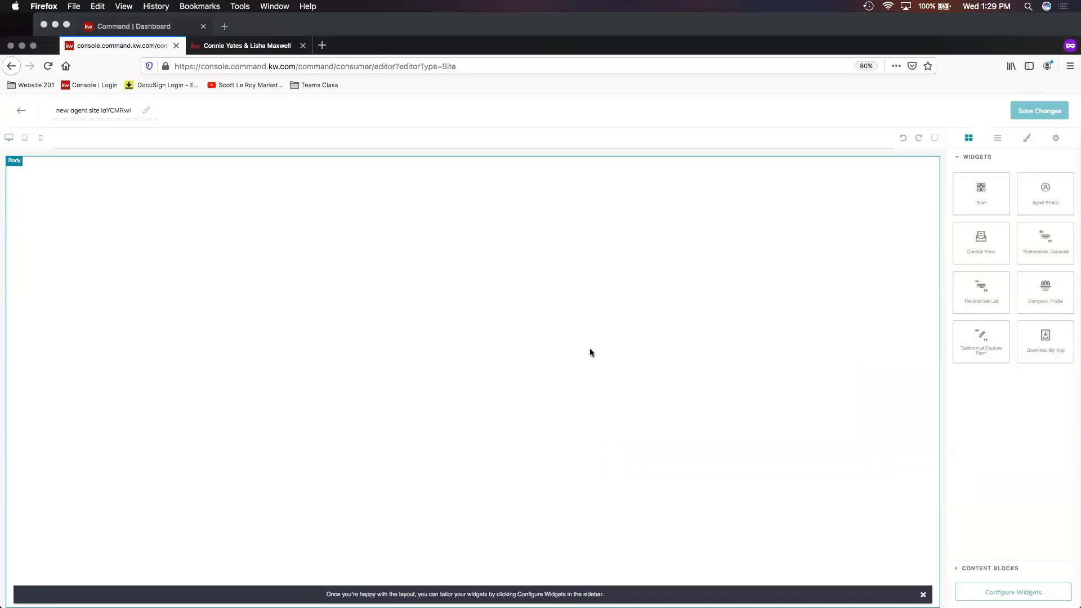
- Name the new page Test Meet The Team and add the Team widget to its body
triple_click(115, 111)
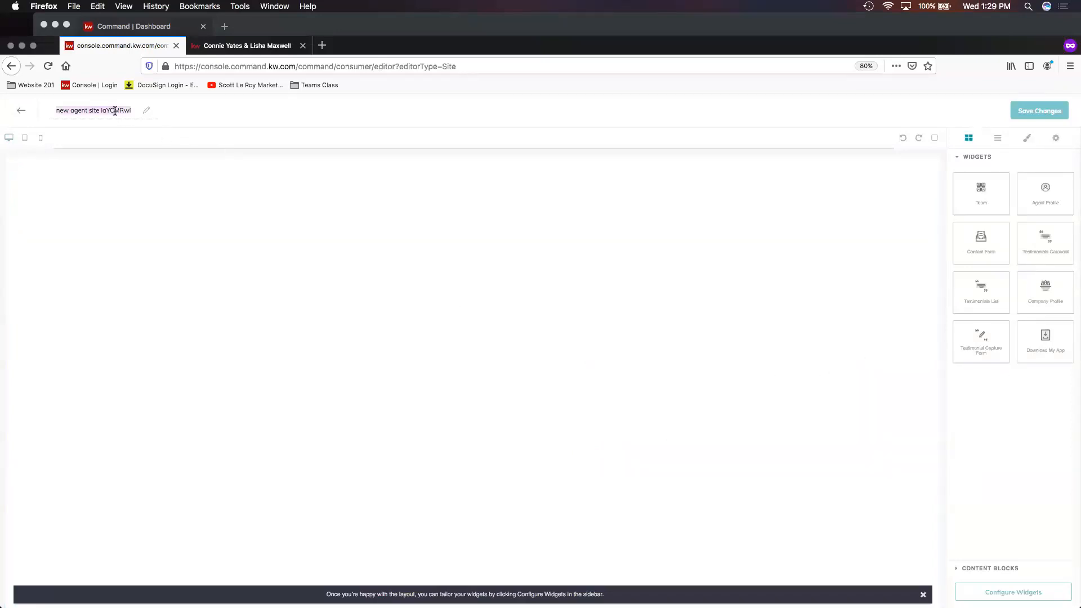
text(Test Meet The Team)
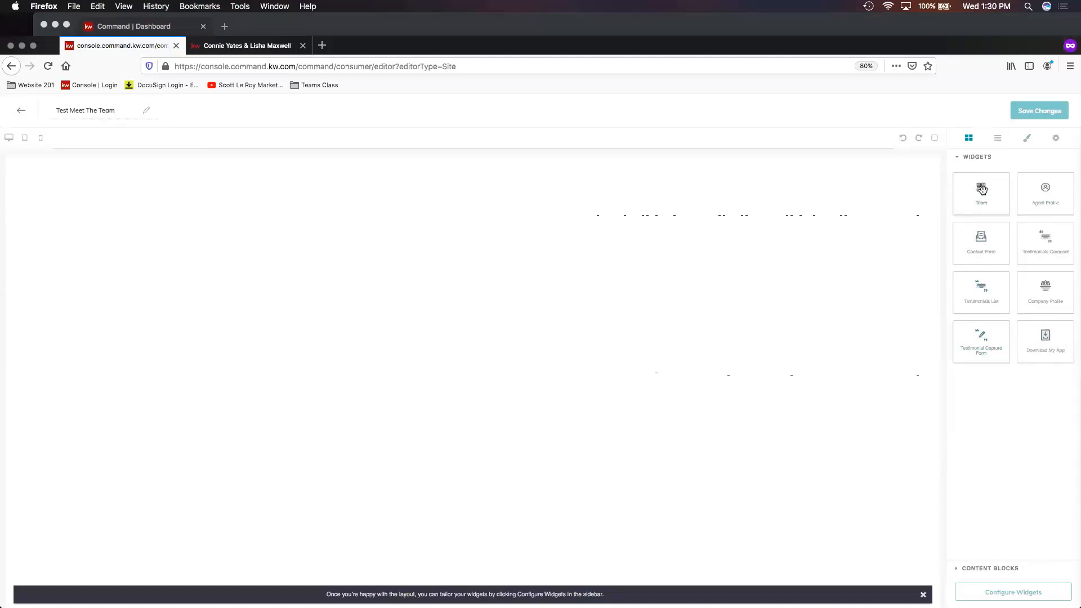
drag(976, 191, 640, 204)
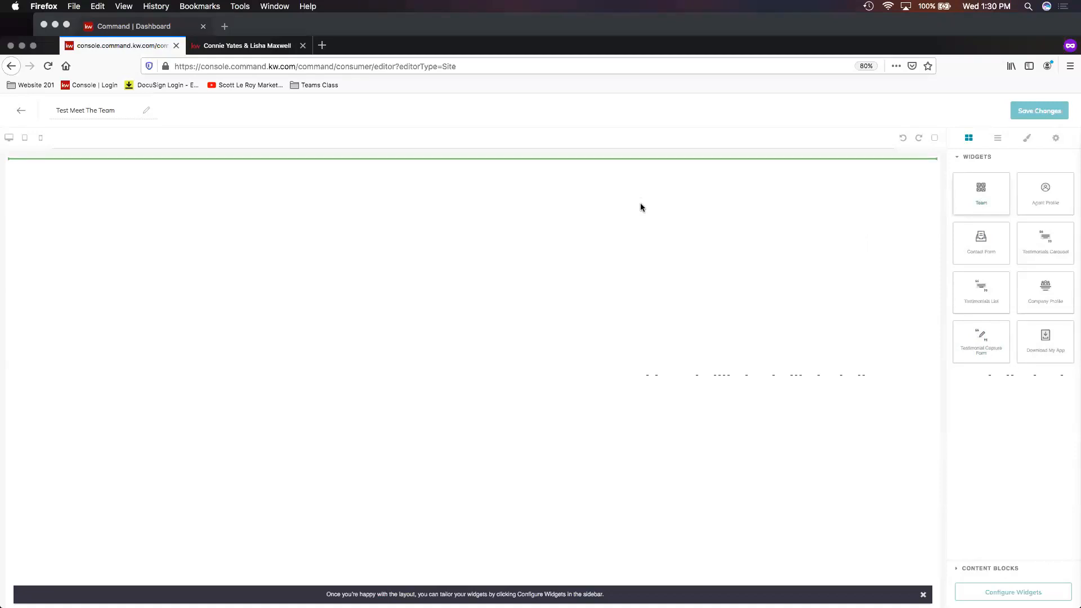
drag(640, 203, 641, 203)
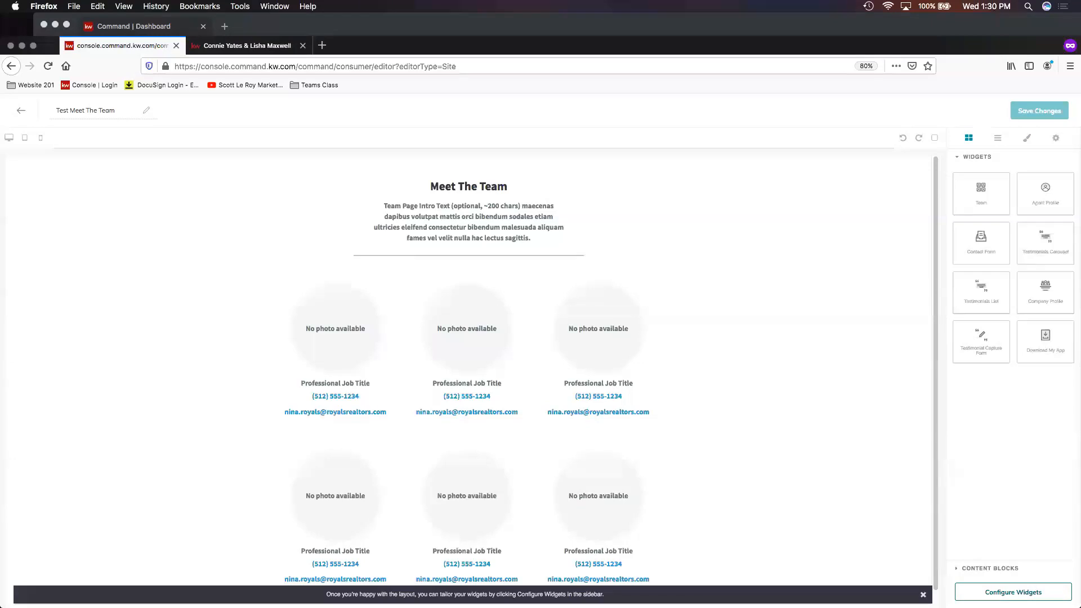
- Open the Team widget's configuration and select Yates & Maxwell Properties as its team
click(1014, 592)
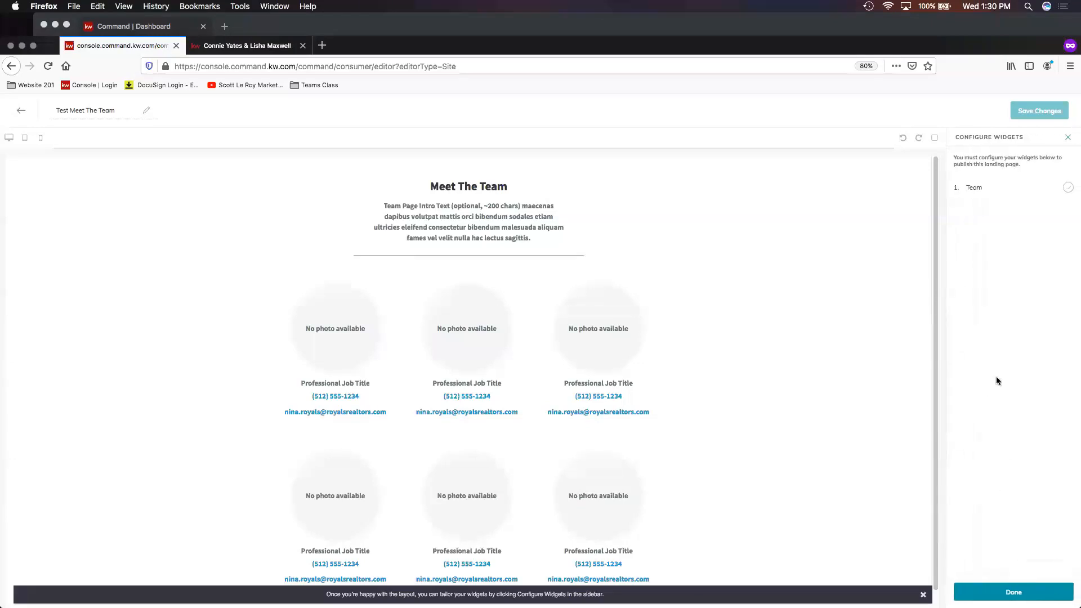
click(991, 195)
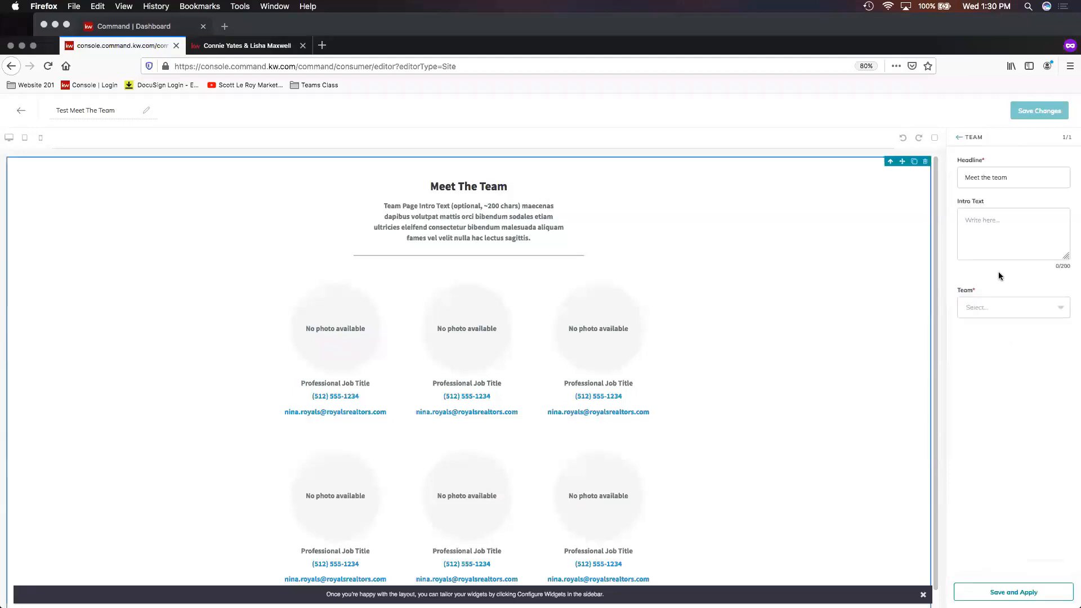
click(1020, 174)
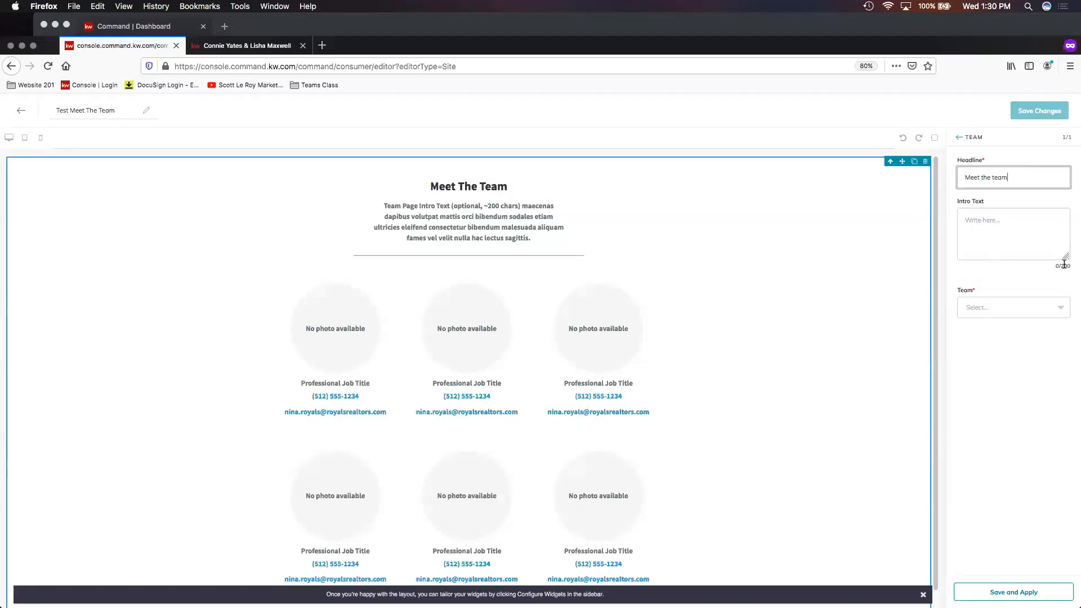
click(989, 309)
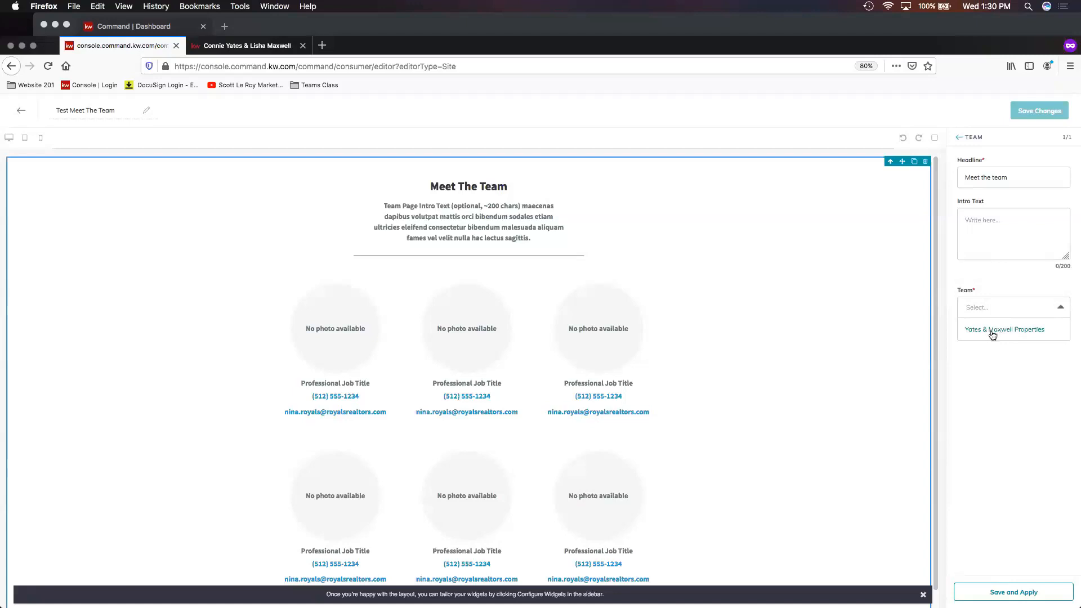
click(993, 332)
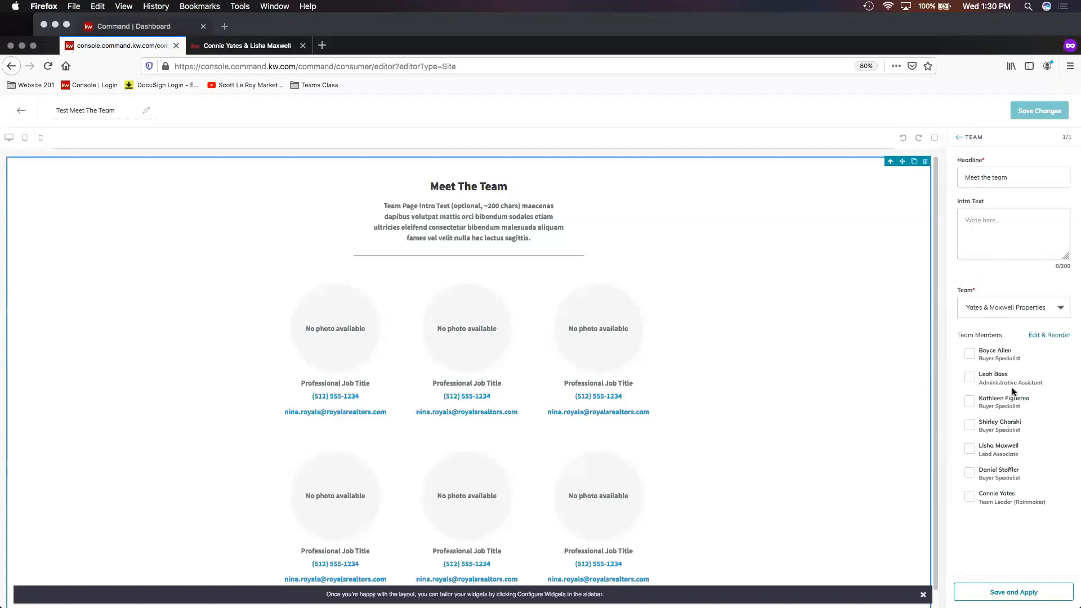
- Check all seven team members to include them in the Team widget
click(970, 354)
click(970, 378)
click(970, 402)
click(970, 425)
click(970, 450)
click(970, 473)
click(971, 498)
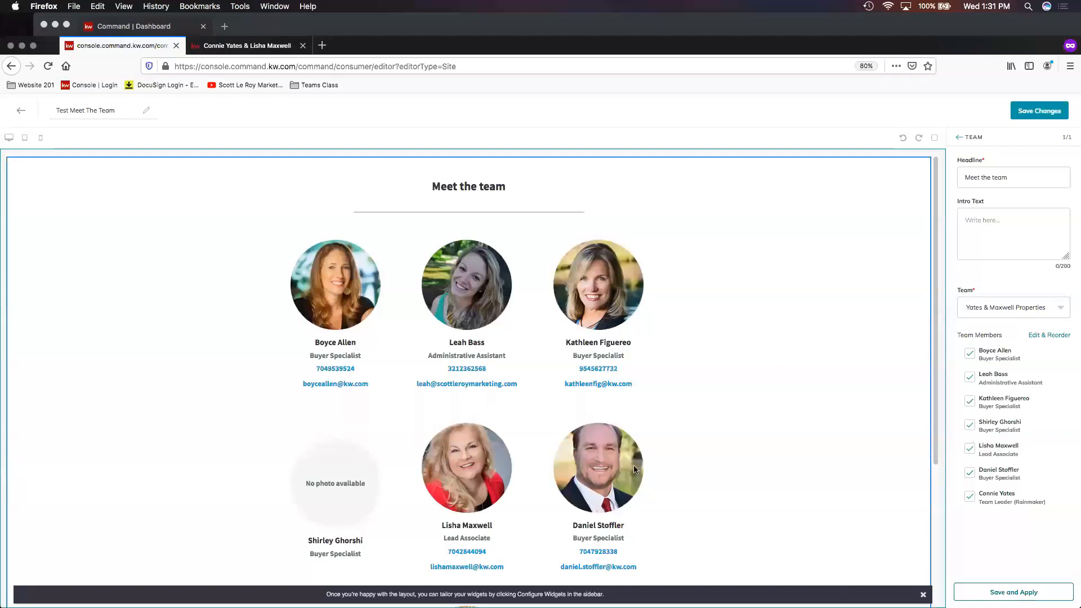
- Deselect the fourth member, a Buyer Specialist without a photo, and apply the widget settings
scroll(620, 445, down, 1)
scroll(623, 439, down, 2)
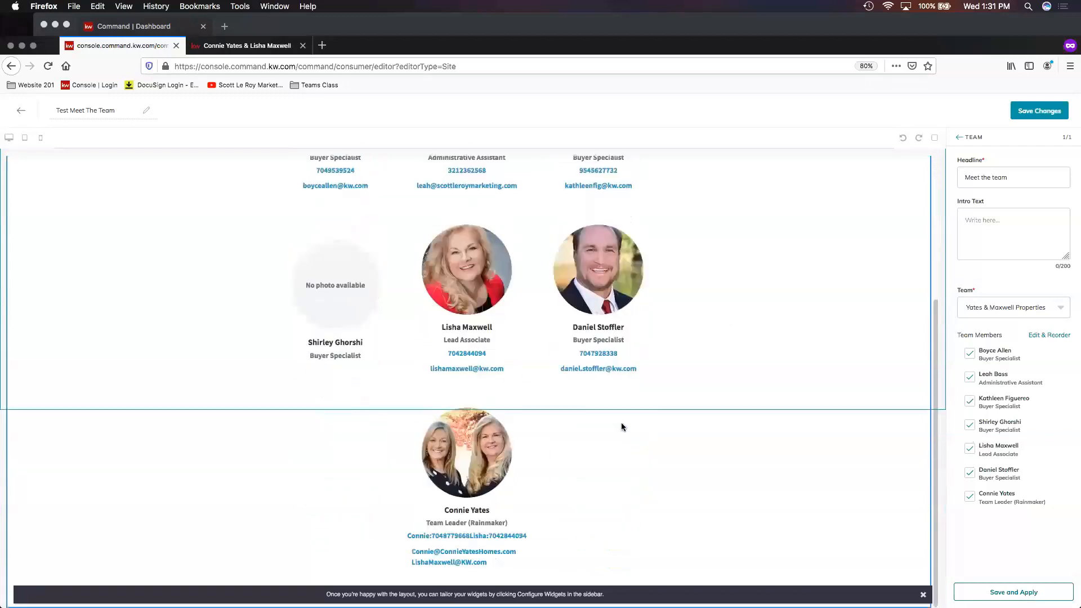
scroll(696, 418, up, 1)
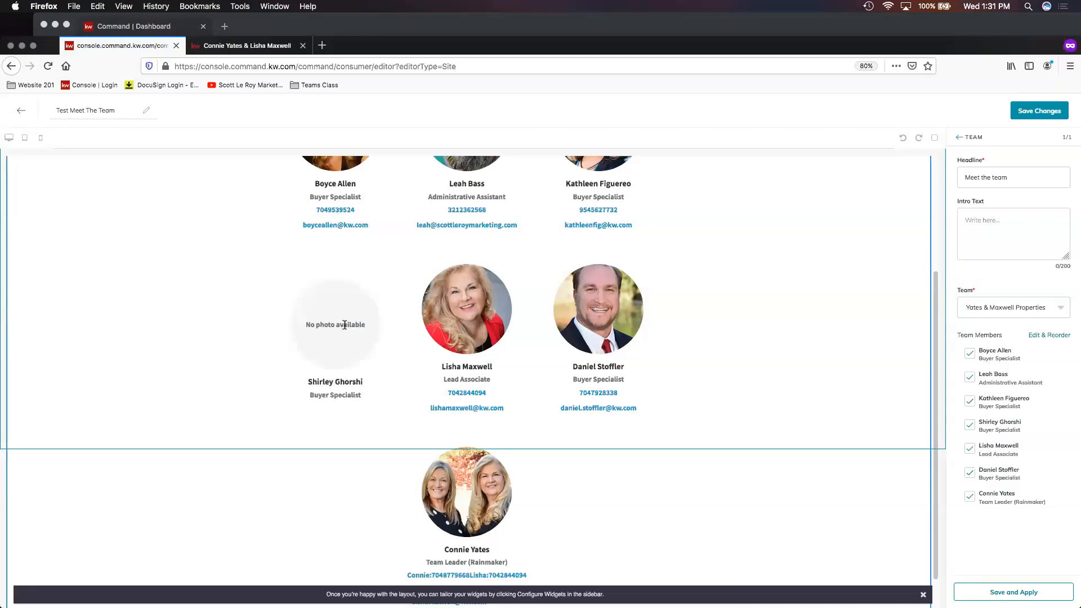
click(970, 426)
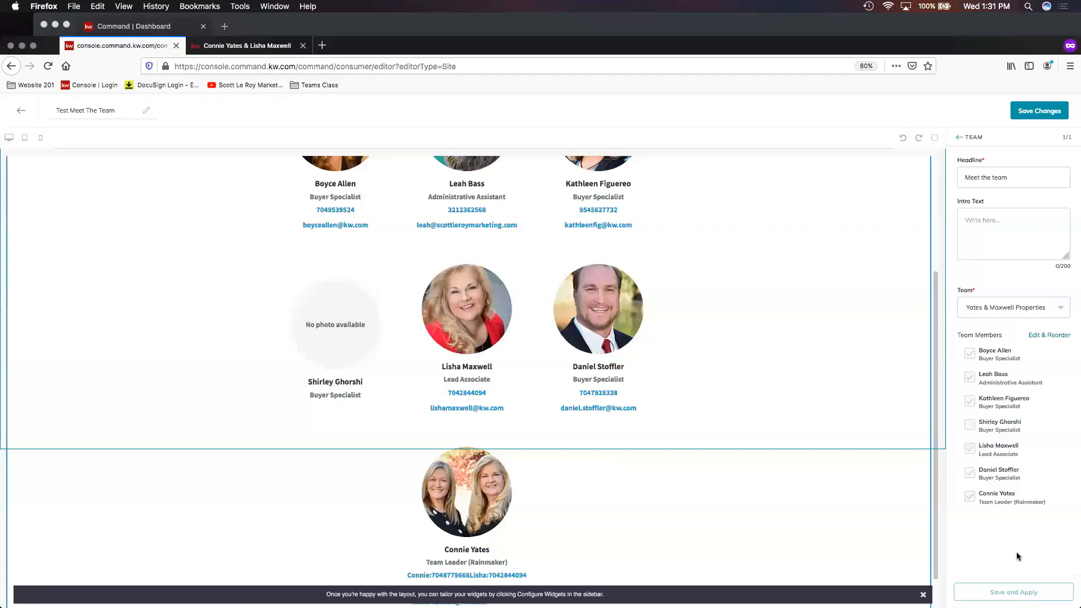
click(1013, 592)
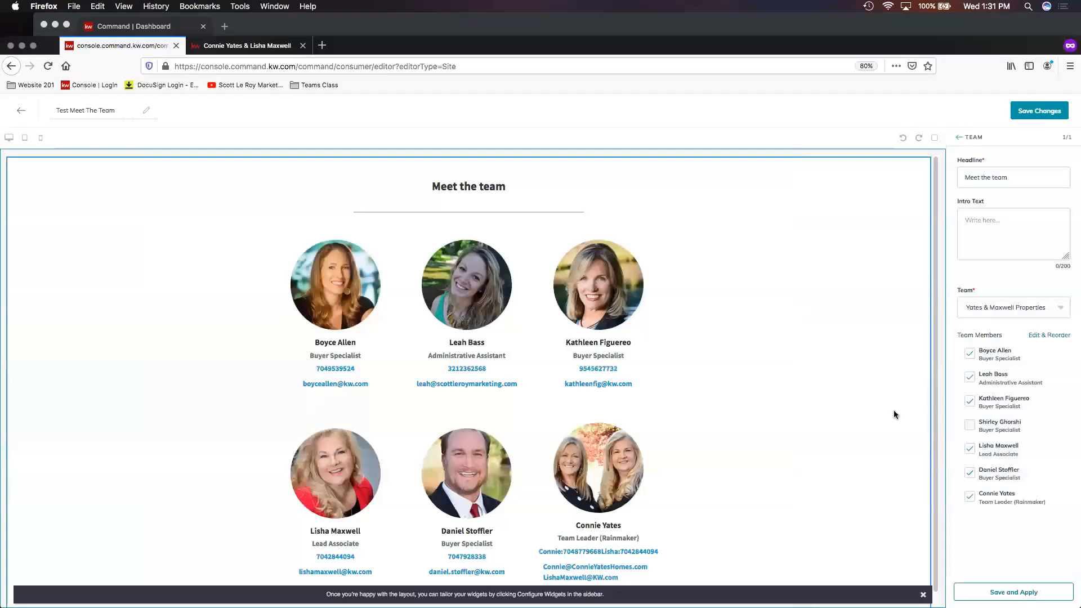
- Deselect the Team Leader and Lead Associate members and apply the widget settings again
scroll(895, 415, down, 1)
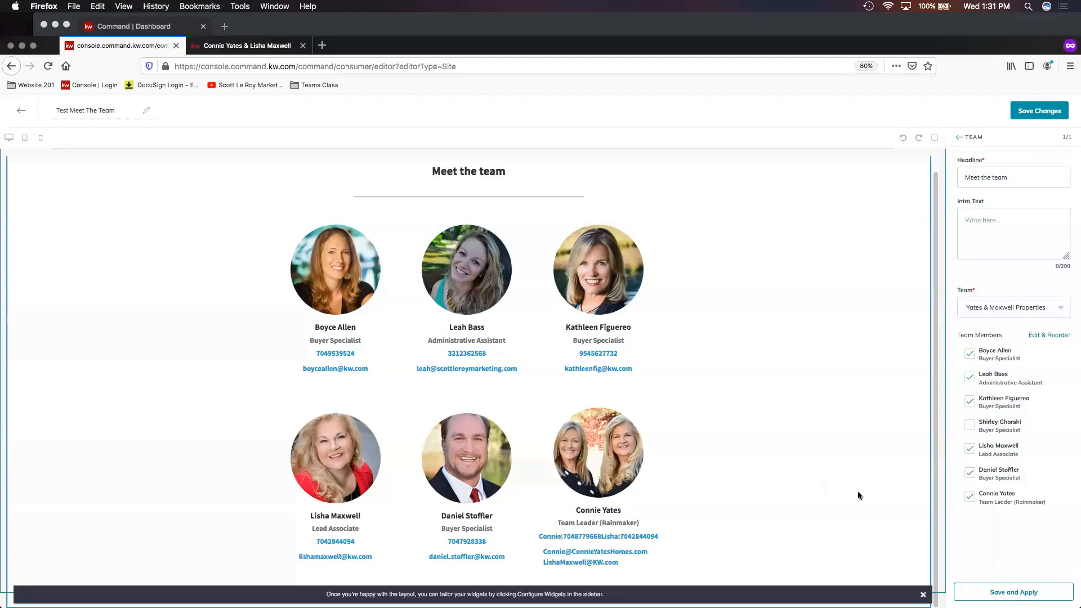
click(970, 497)
click(970, 448)
click(1011, 592)
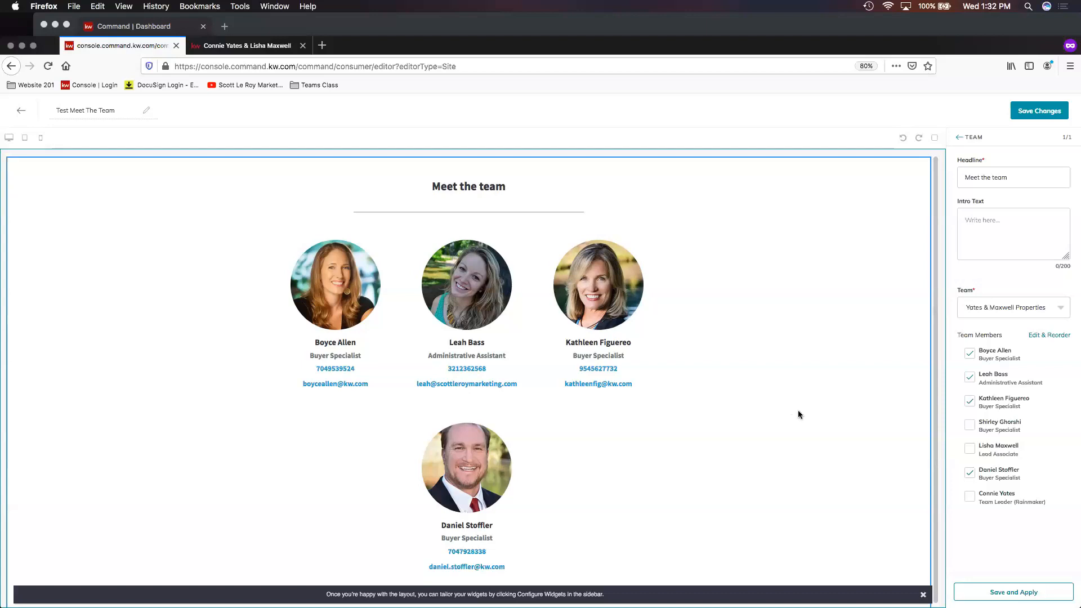
- Save the page changes and confirm publishing it on the agent site
click(1041, 112)
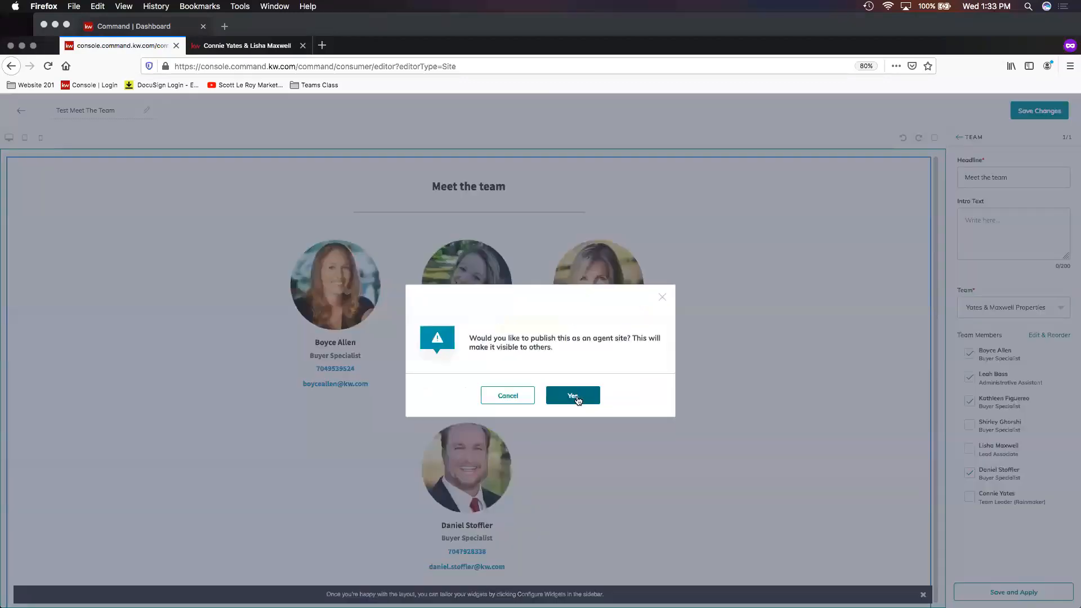
click(577, 399)
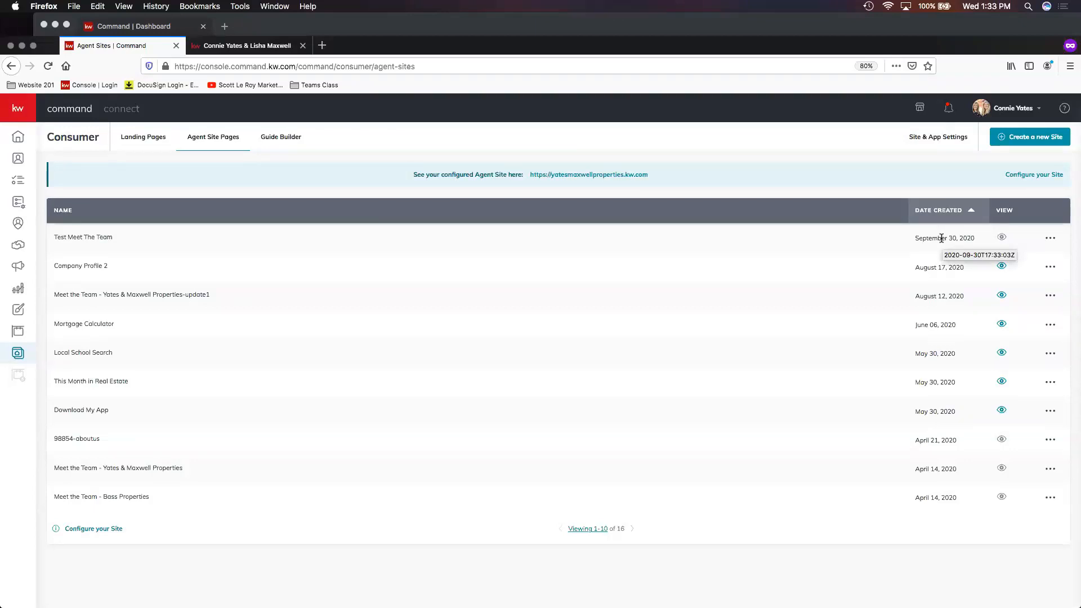
- Create another new page displayed on the agent site
click(1028, 140)
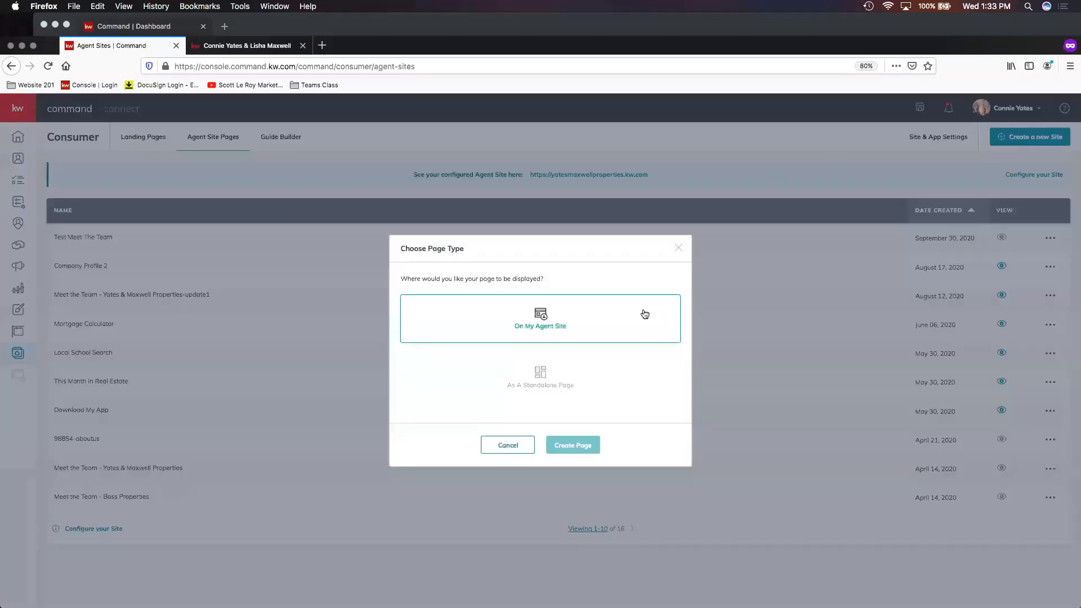
click(605, 326)
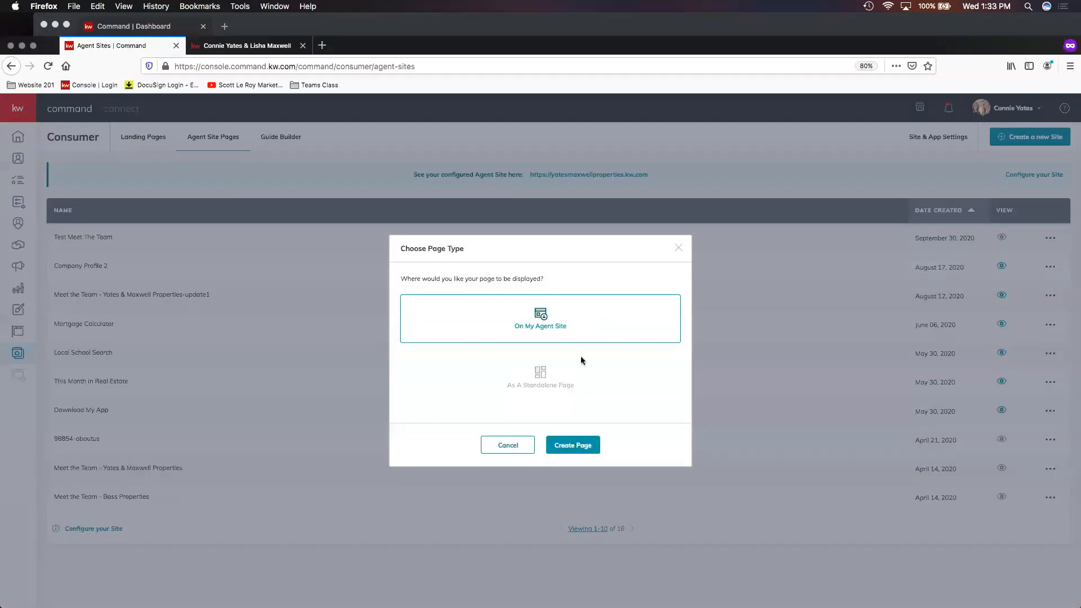
click(576, 446)
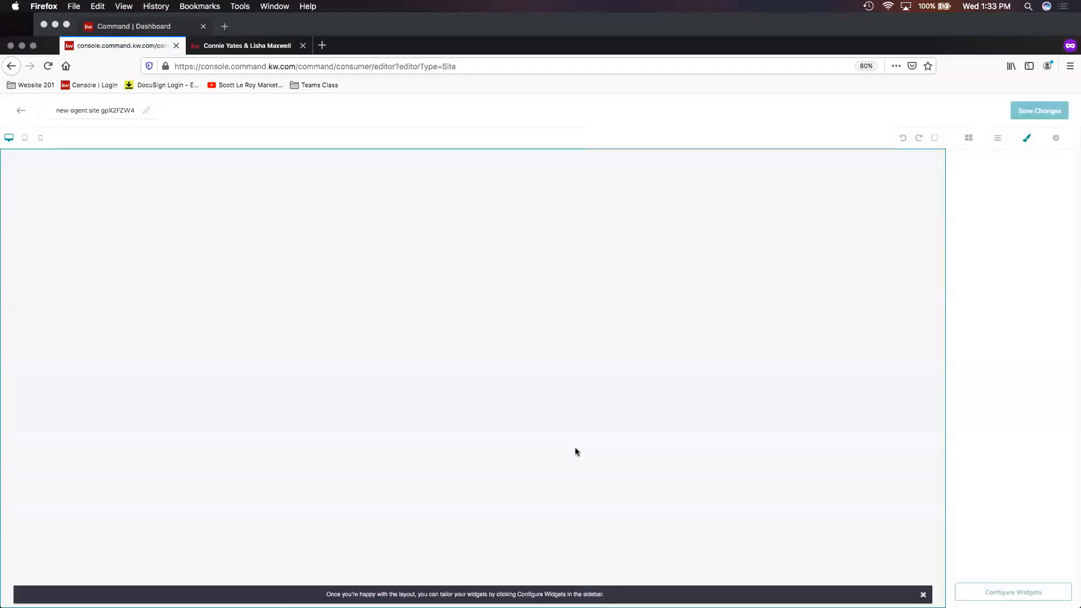
- Name the new page with the team leader's first name followed by About Me, and add the Agent Profile widget
triple_click(116, 108)
text(C)
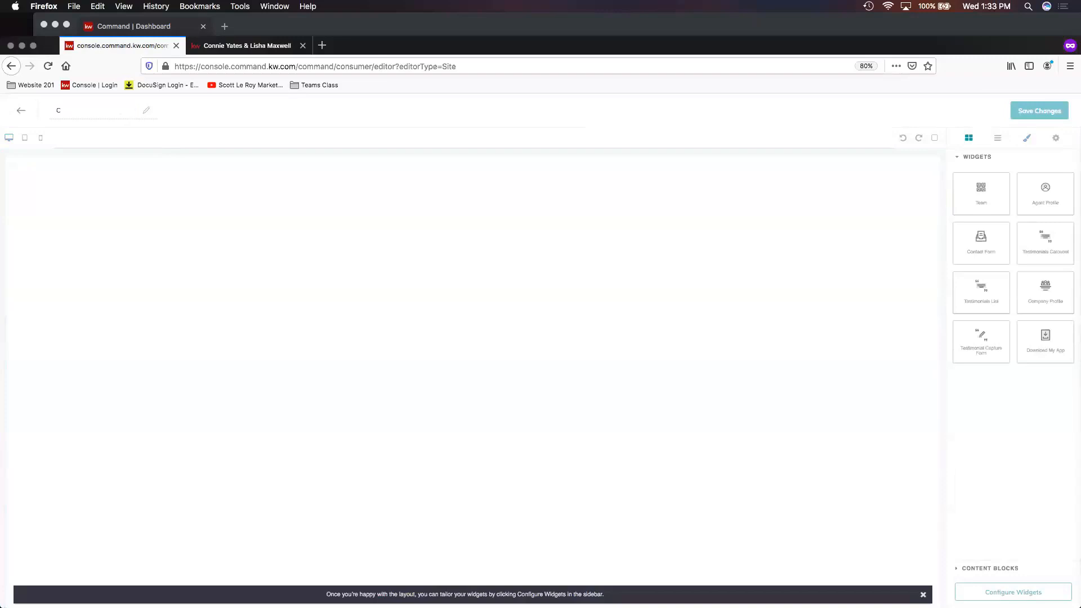
text(onnie About Me)
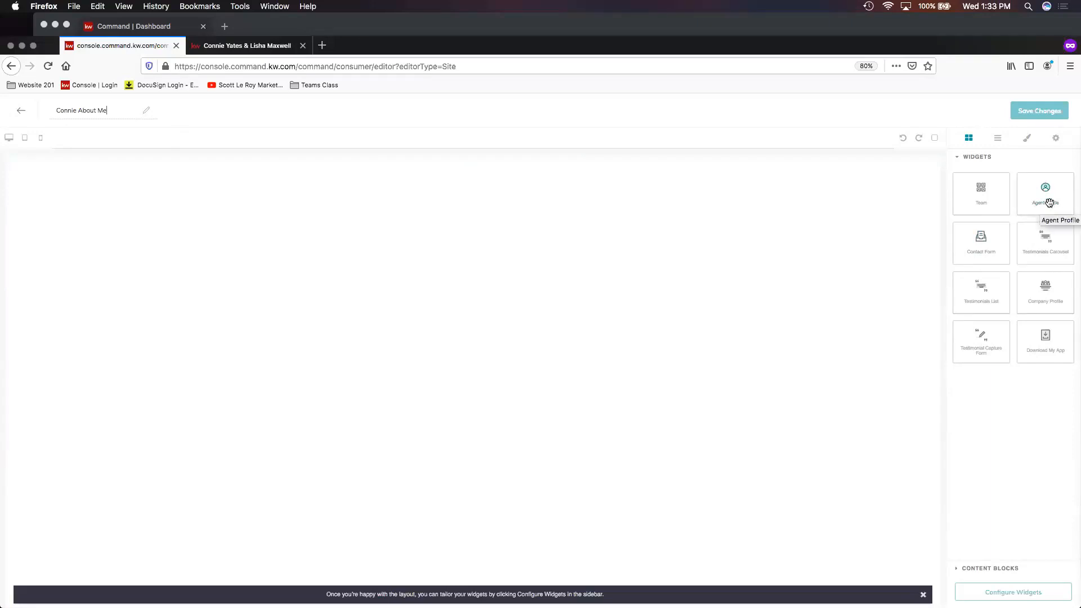
drag(1043, 188, 649, 188)
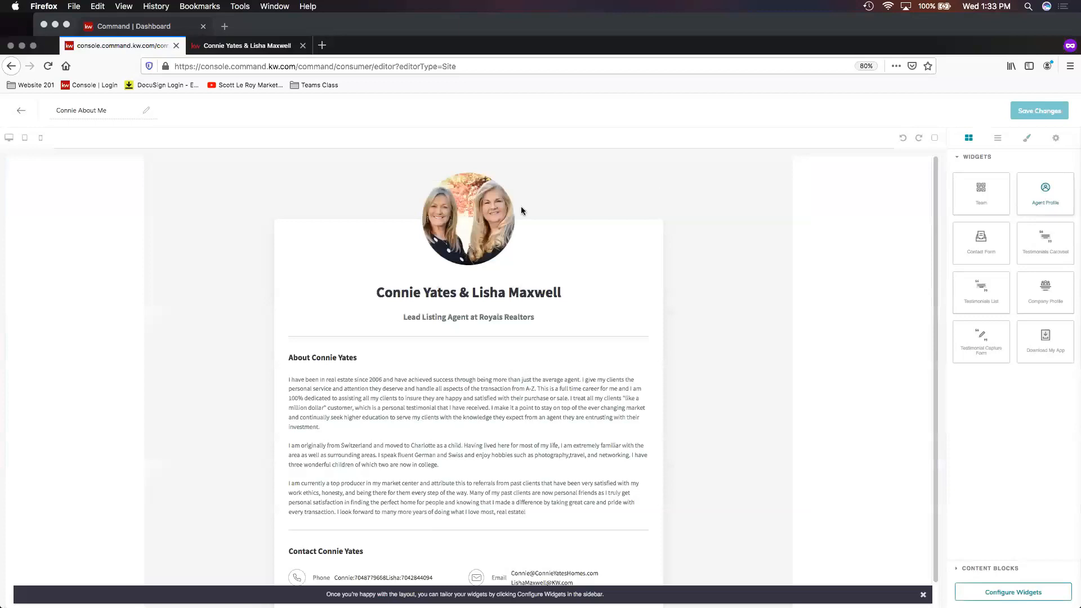
- Open the Agent Profile widget's configuration and set its page title to the team leader's full name
scroll(475, 216, down, 1)
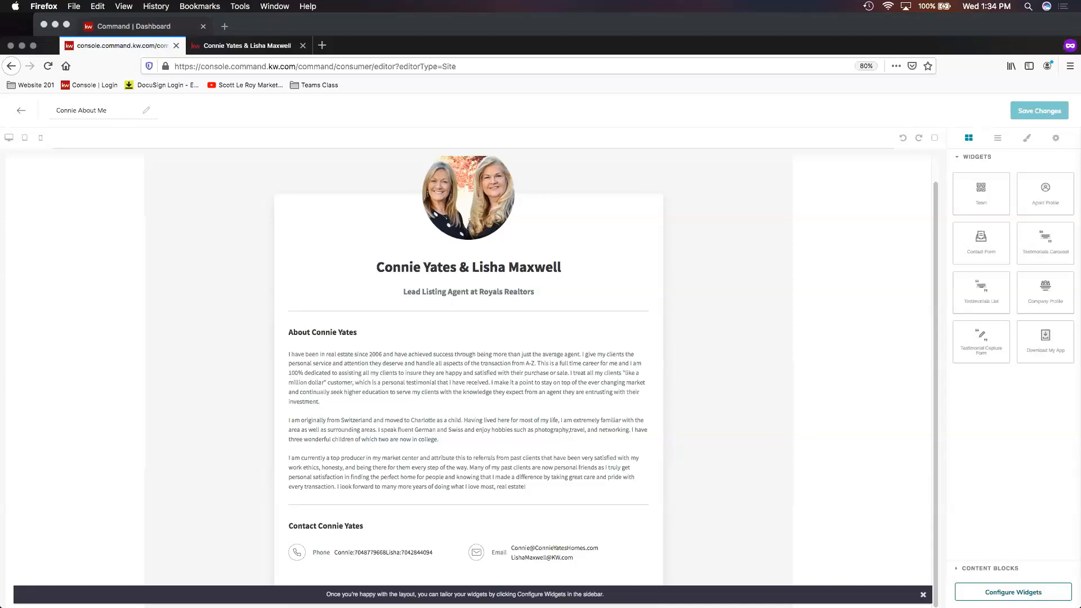
click(1013, 592)
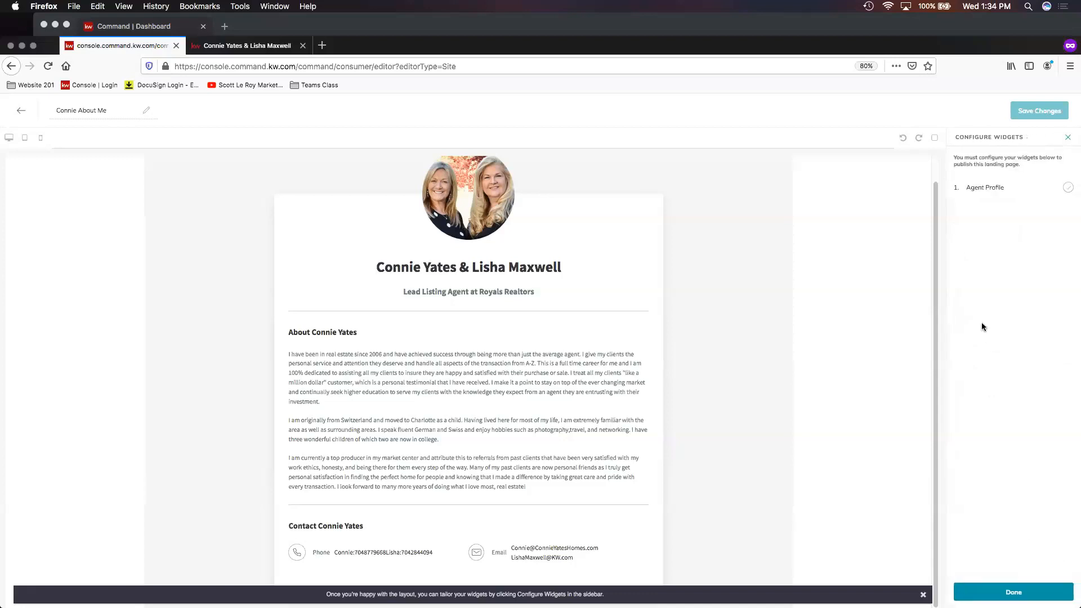
click(993, 190)
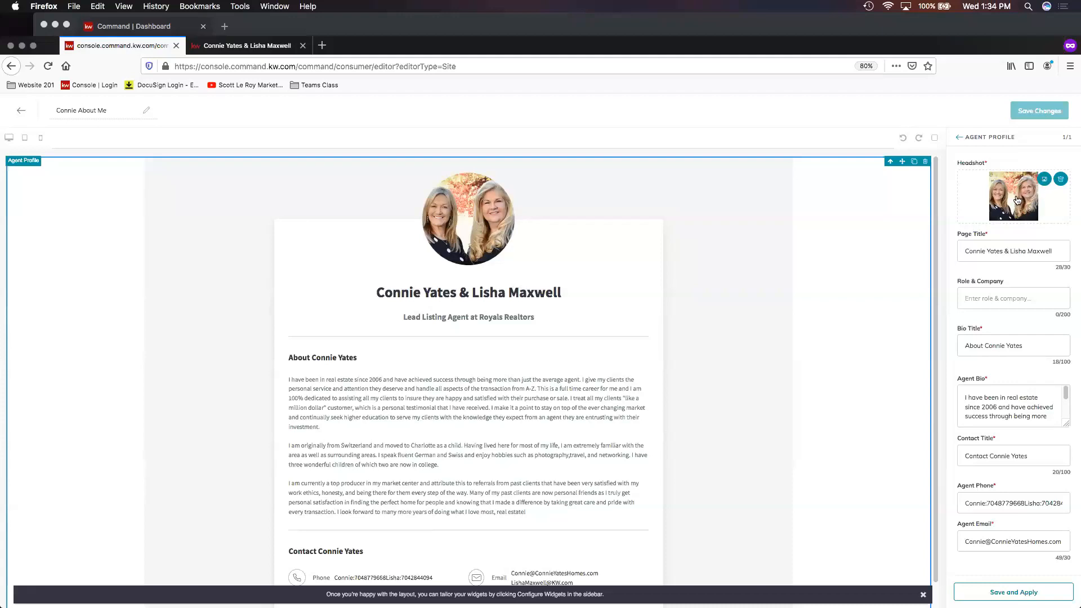
triple_click(976, 253)
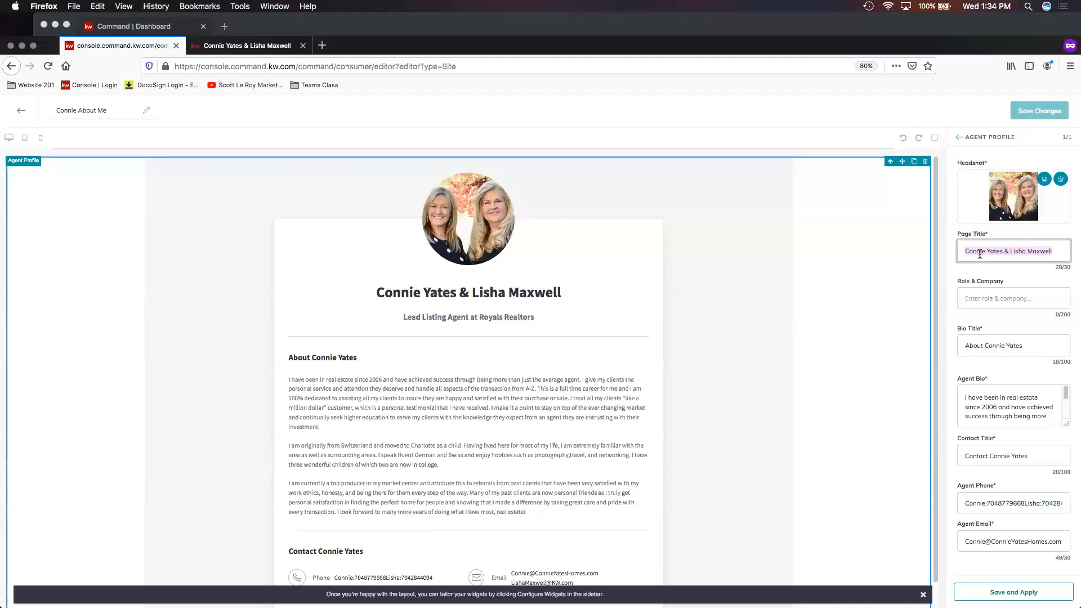
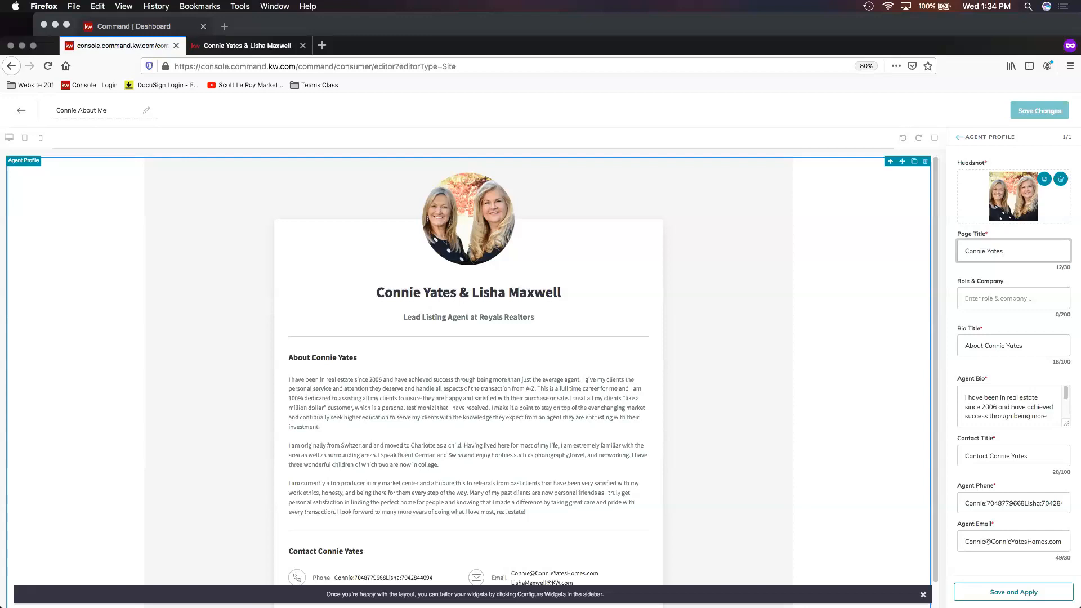
- Set the Role & Company field to Yates & Maxwell Properties
click(1030, 298)
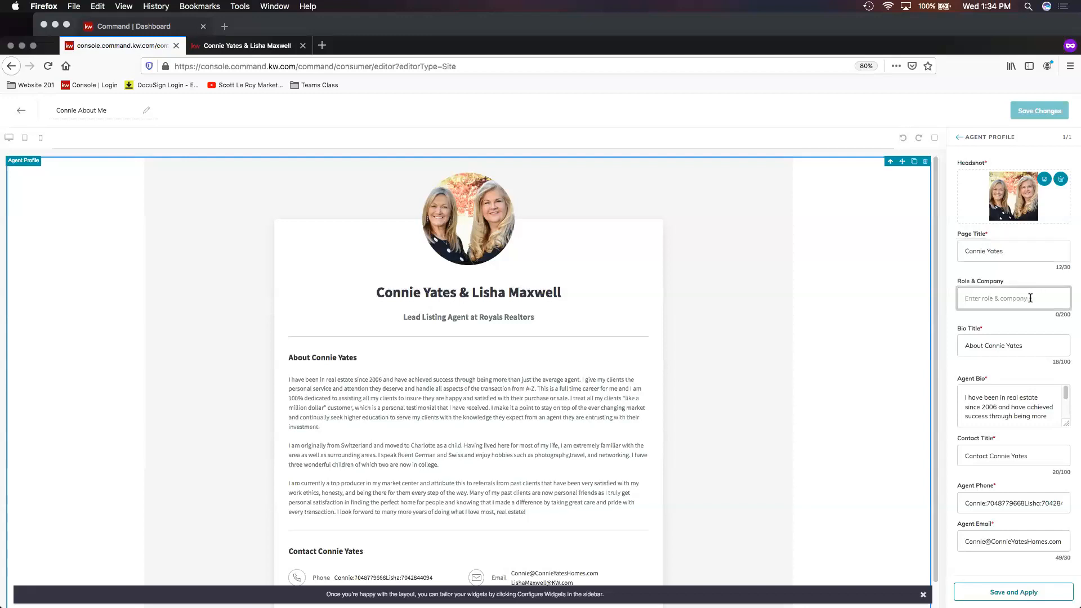
text(Yates & Maxwell Properties)
- Remove the word Contact from the contact title, leaving only the team leader's name
click(1034, 344)
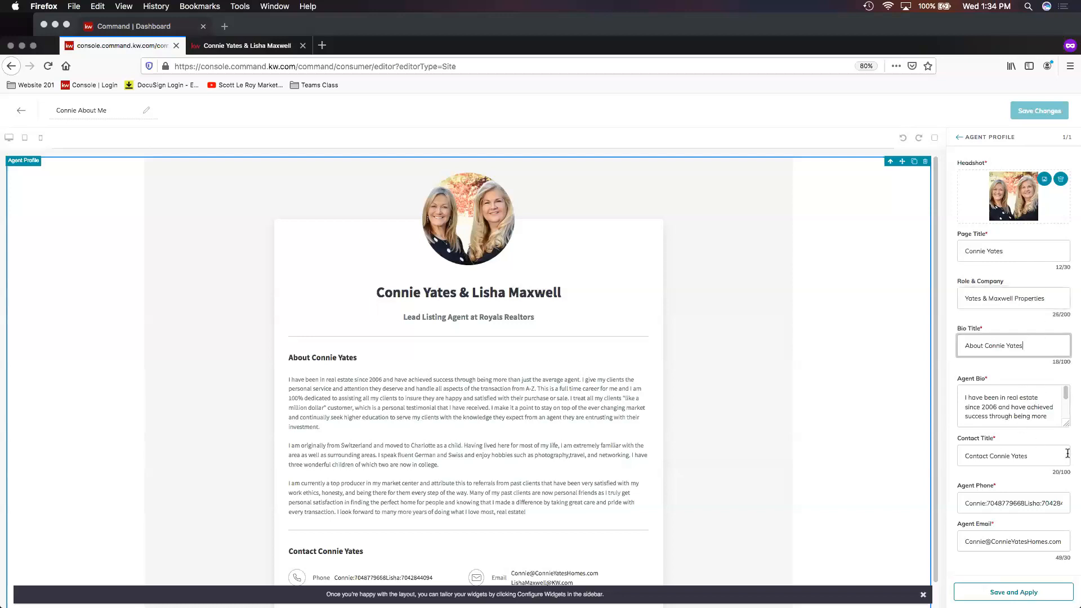
double_click(985, 457)
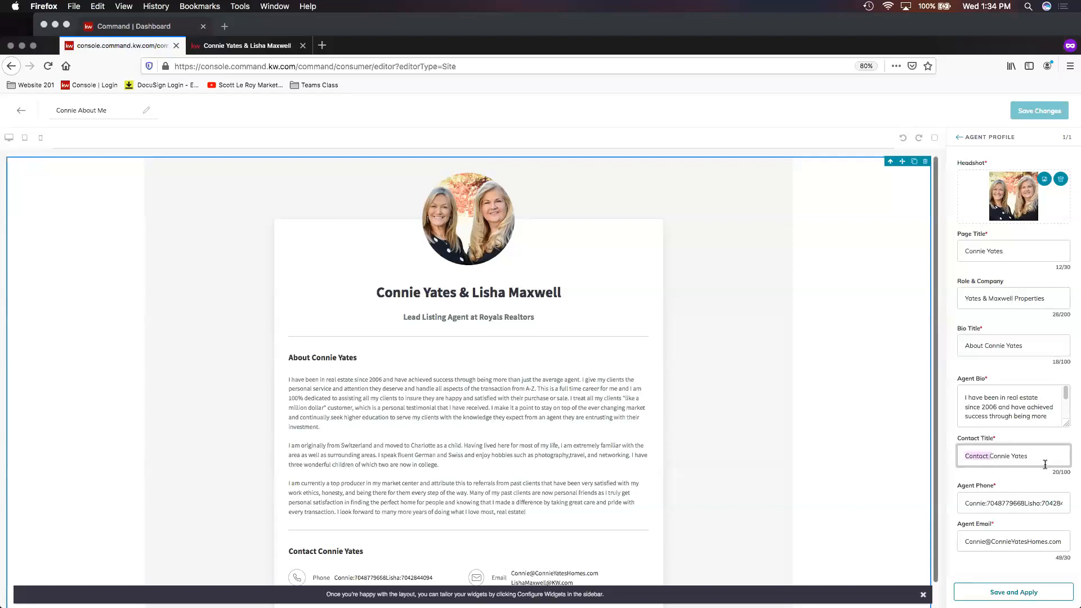
key(BackSpace)
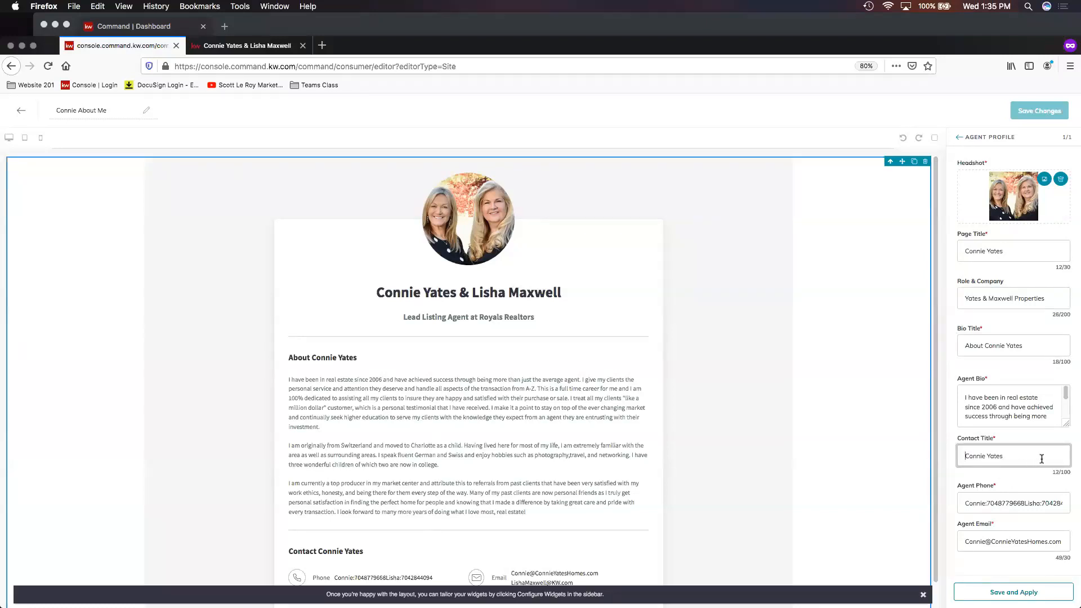
click(1007, 457)
- Trim the agent phone and email fields to the team leader's own details and apply the widget settings
click(990, 503)
drag(988, 503, 1059, 503)
key(BackSpace)
key(BackSpace)
click(1003, 546)
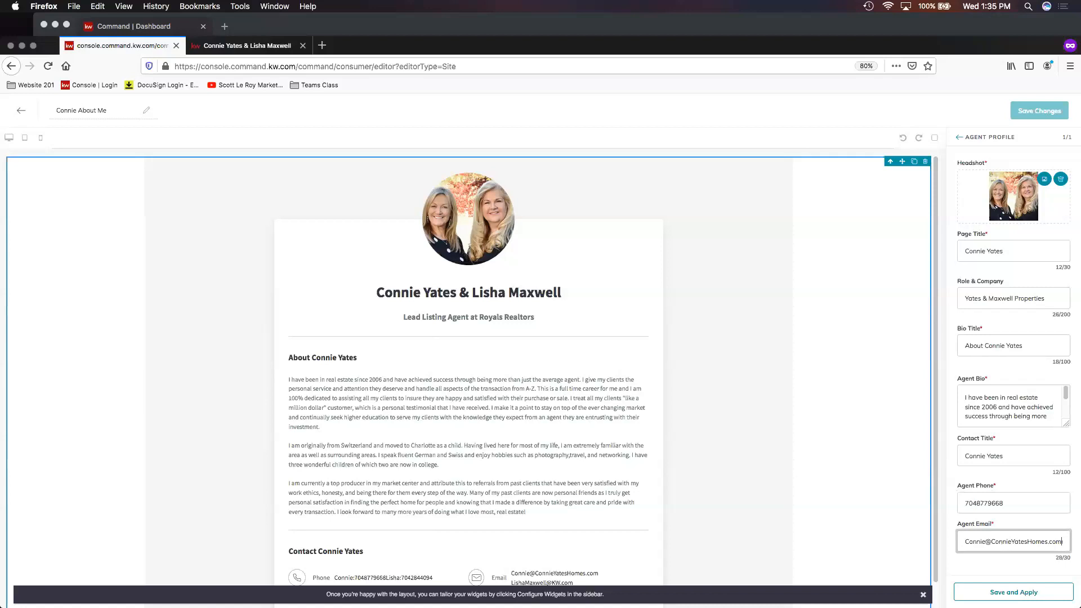
click(1029, 592)
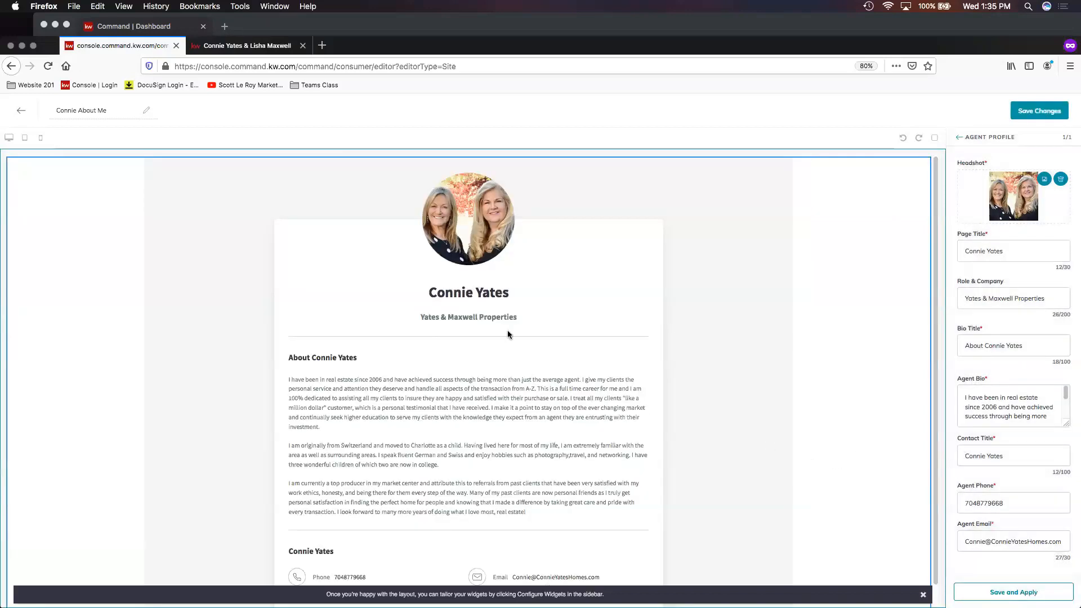
scroll(515, 318, down, 1)
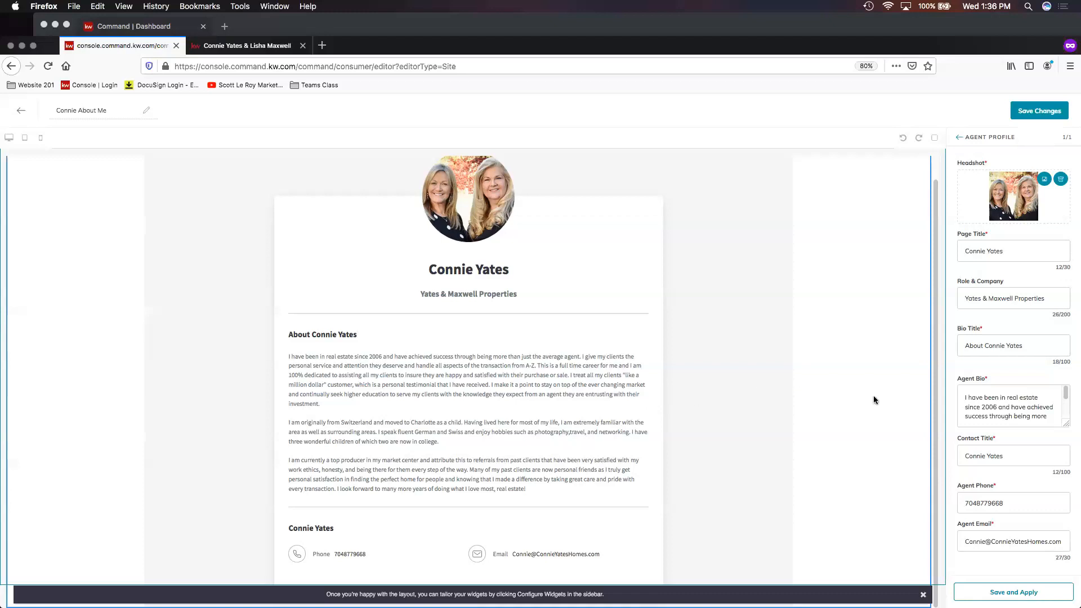
- Save the About Me page changes and publish it as an agent site page
click(1031, 115)
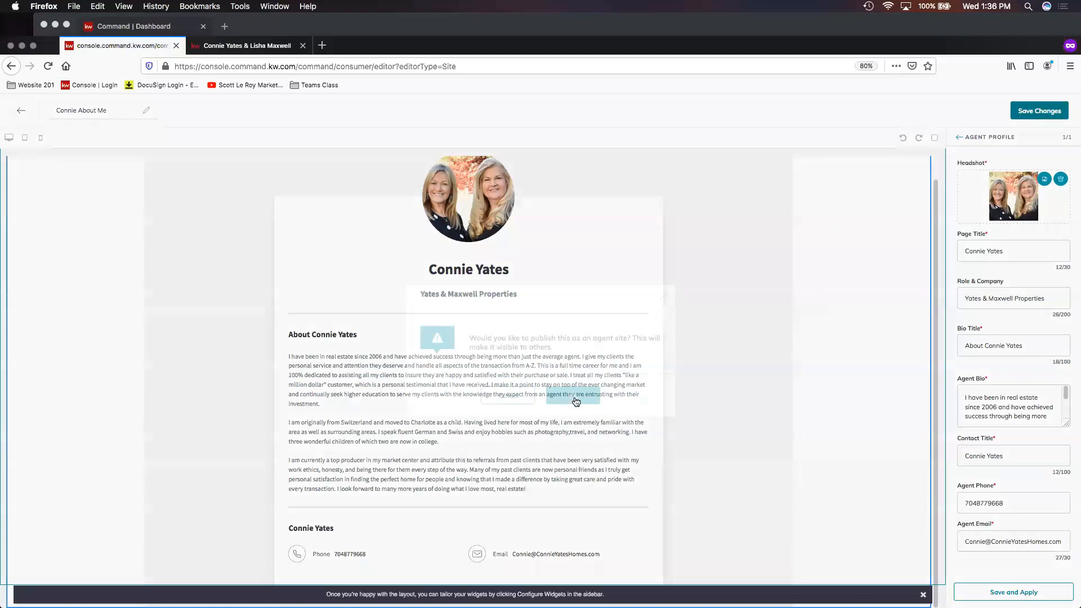
click(574, 402)
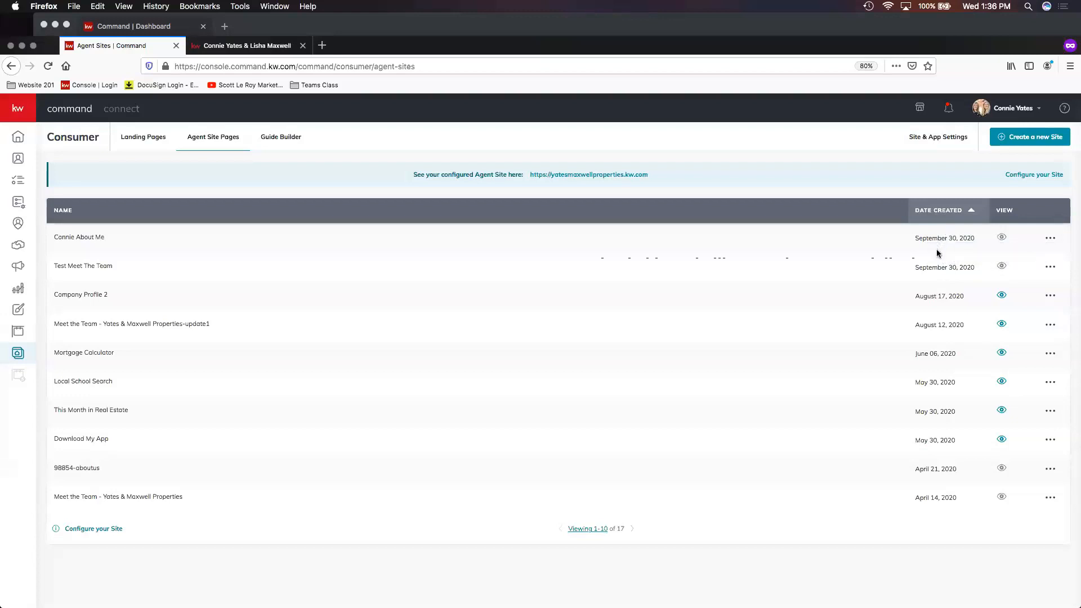
- Add a new site page to the agent site navigation using the Connie About Me page
click(931, 142)
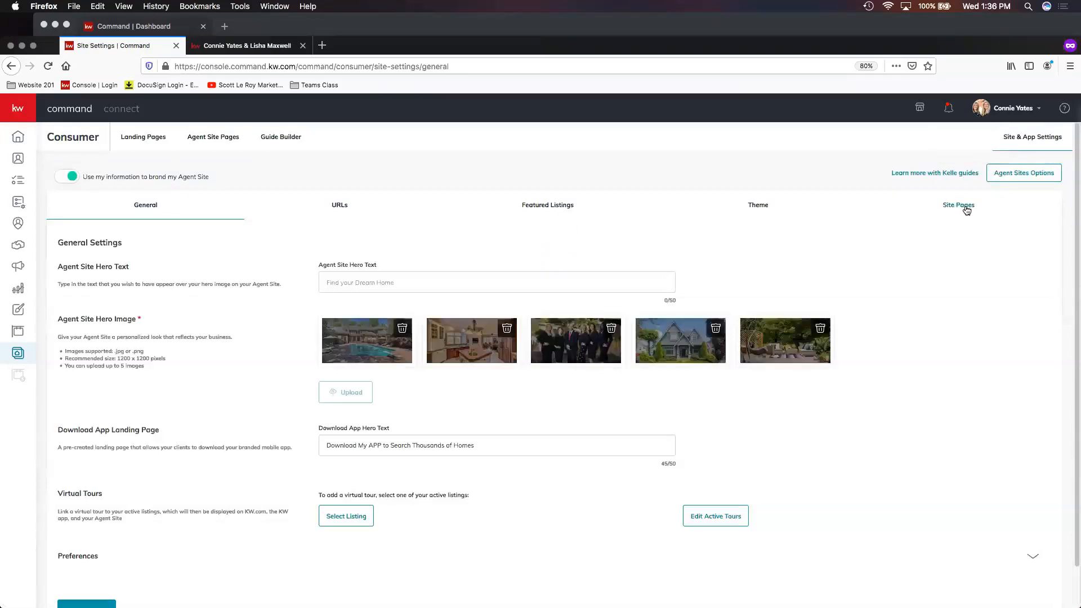
click(969, 206)
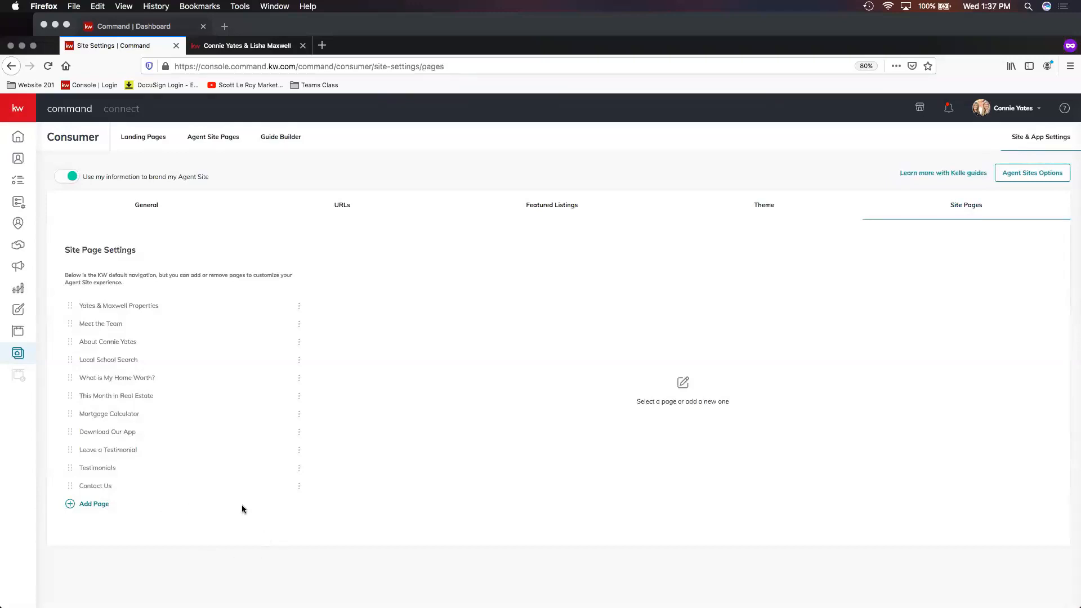
click(99, 506)
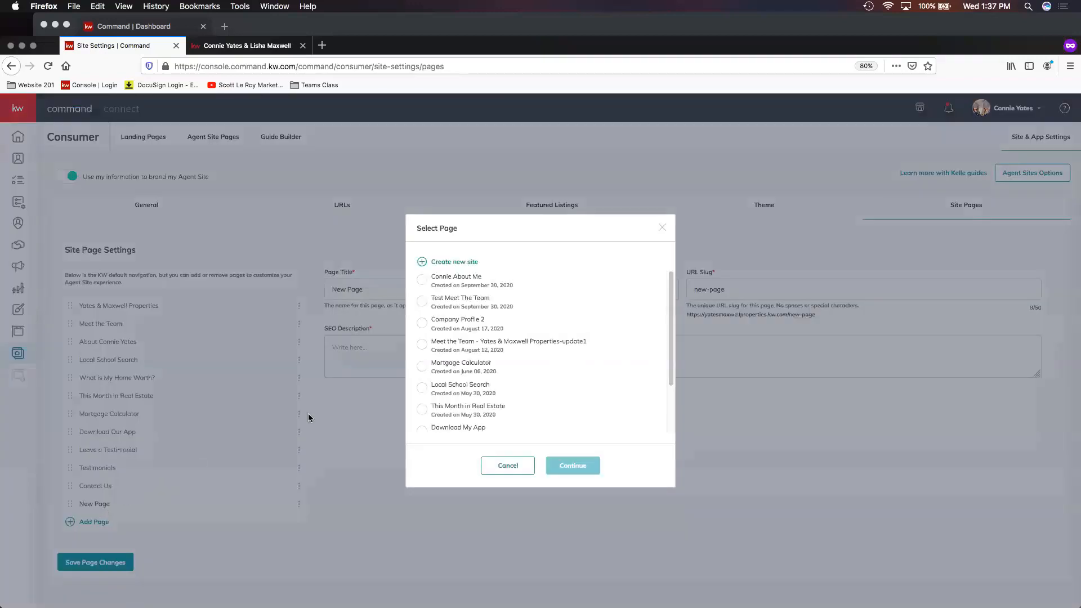
click(454, 284)
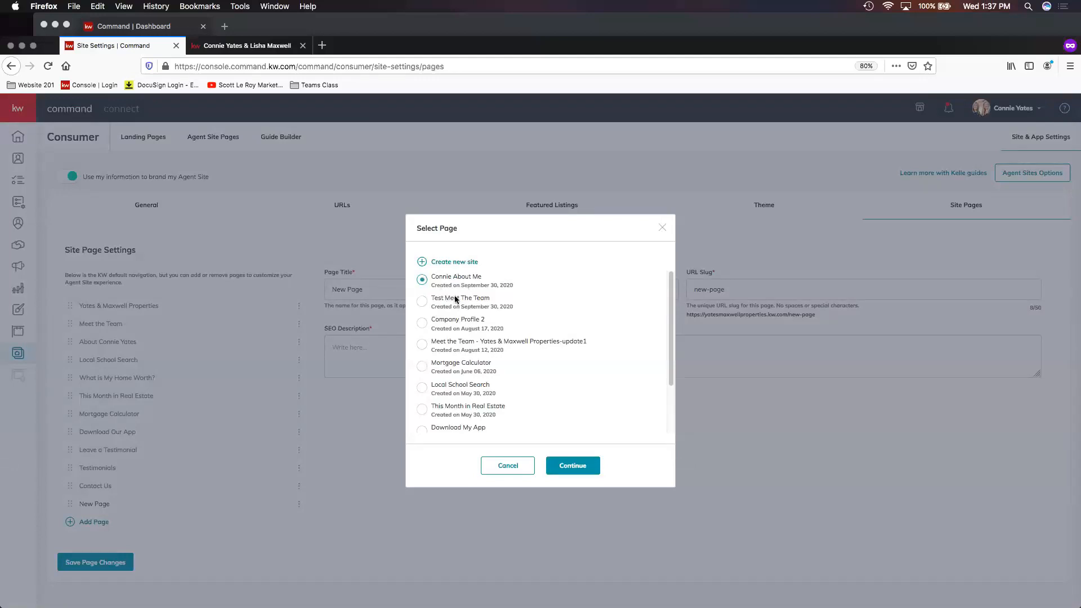
click(571, 468)
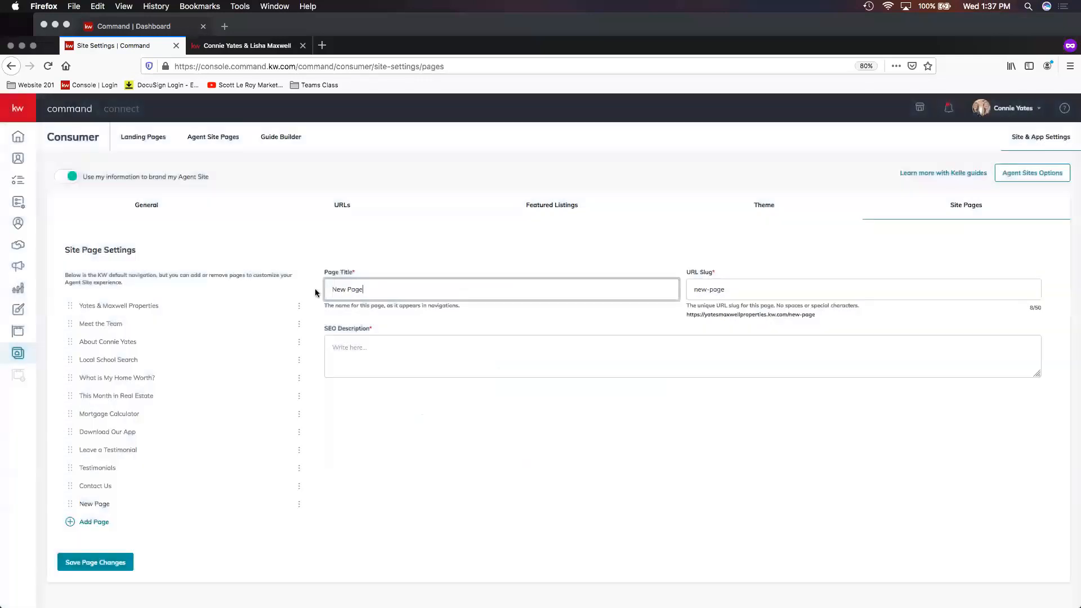
triple_click(347, 280)
key(Tab)
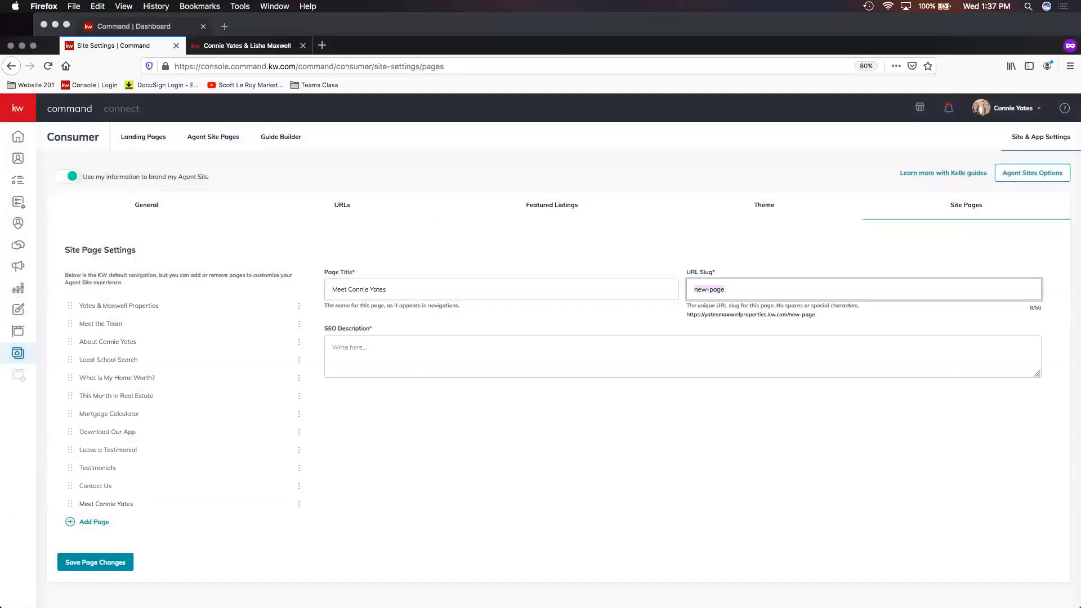
text(me)
text(et-connie-yates)
click(448, 354)
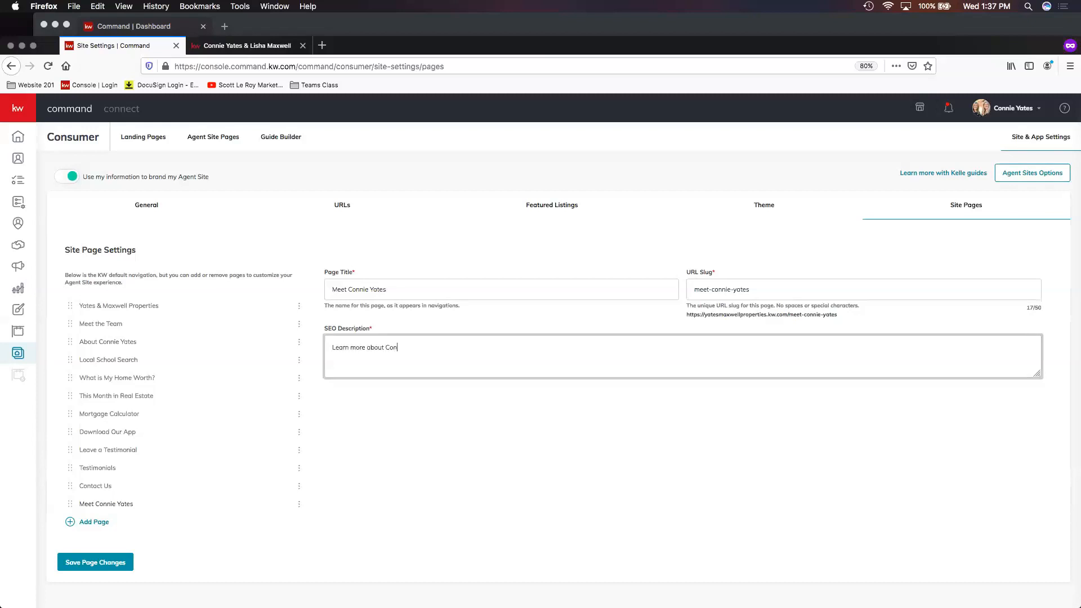
text( Yates and Ma)
key(BackSpace)
key(BackSpace)
key(BackSpace)
key(BackSpace)
key(BackSpace)
text(& Moxwell prop)
key(BackSpace)
key(BackSpace)
key(BackSpace)
key(BackSpace)
text(Properti)
double_click(422, 343)
click(553, 344)
click(116, 564)
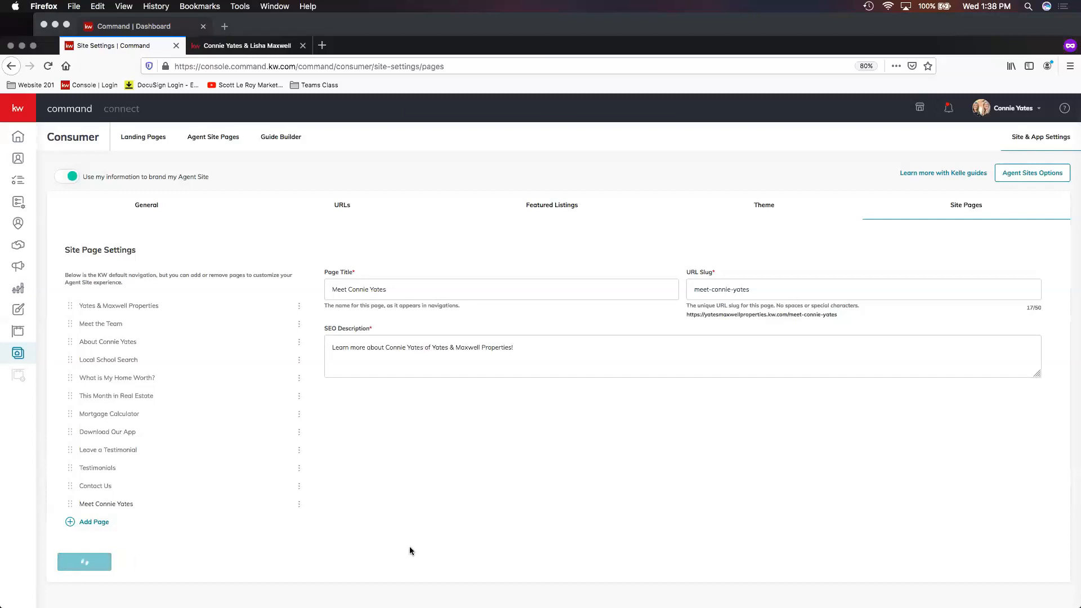
click(242, 45)
click(48, 66)
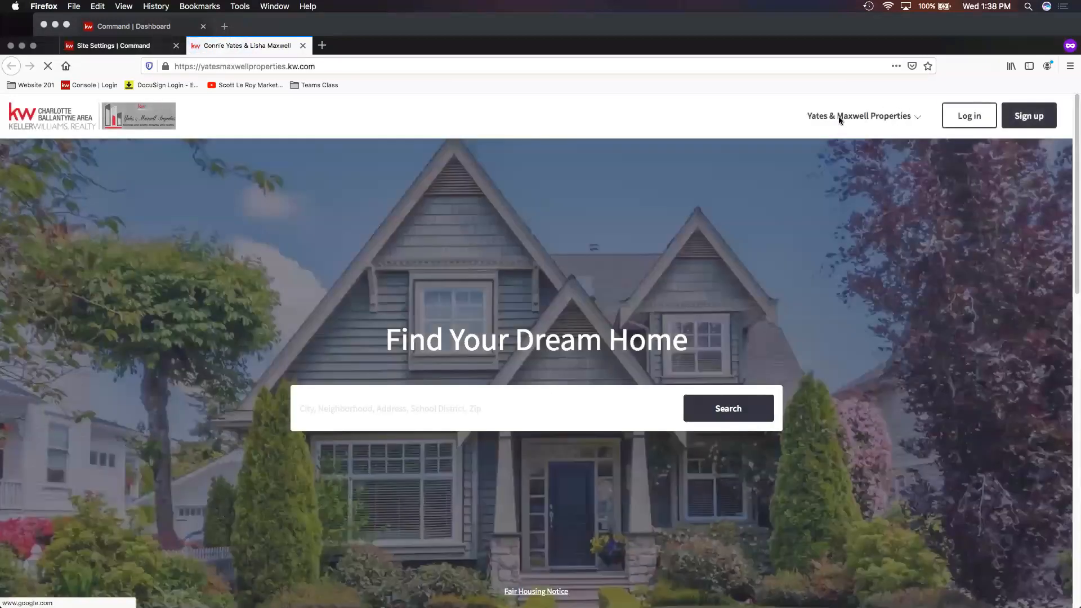
click(847, 116)
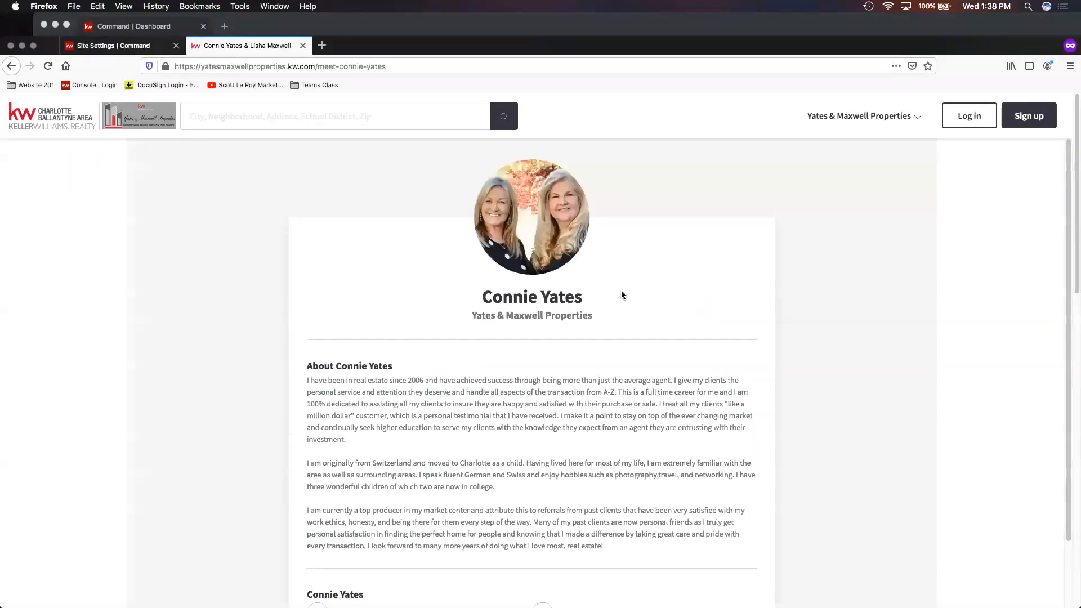
scroll(586, 299, down, 3)
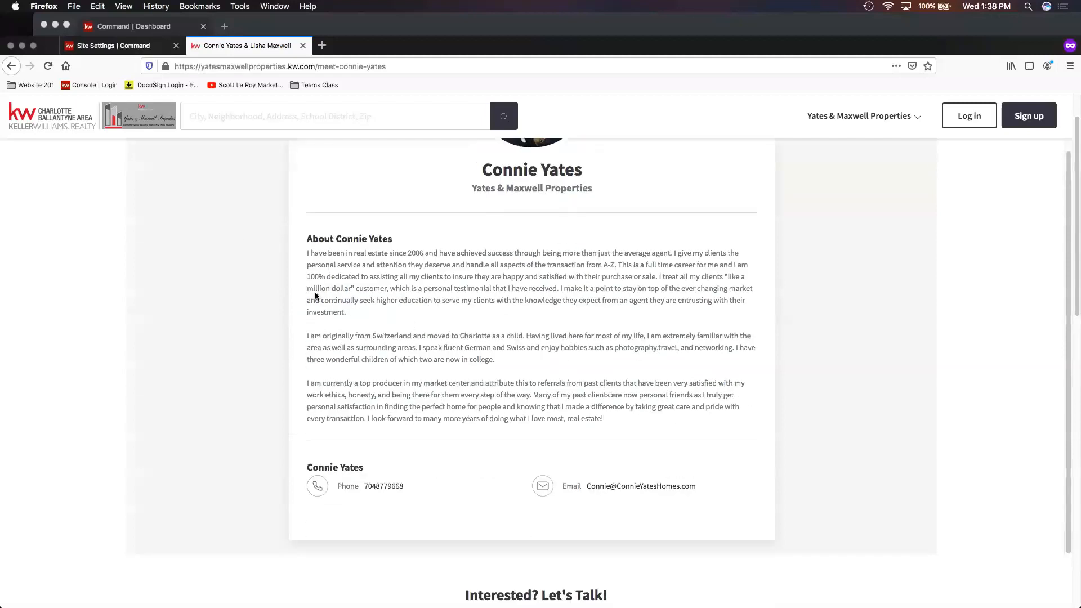
click(124, 50)
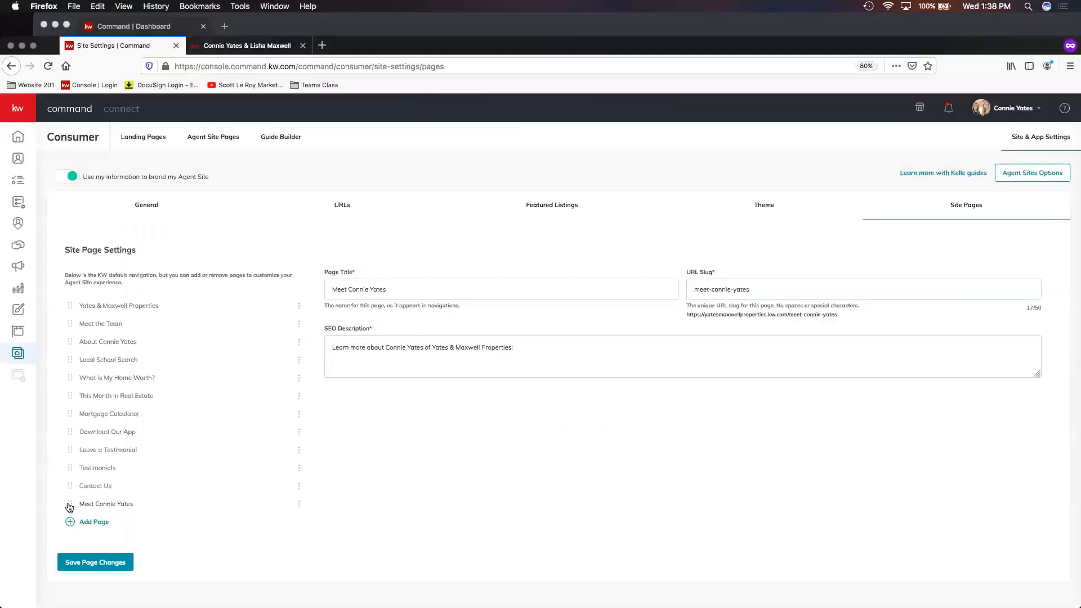
drag(69, 508, 62, 426)
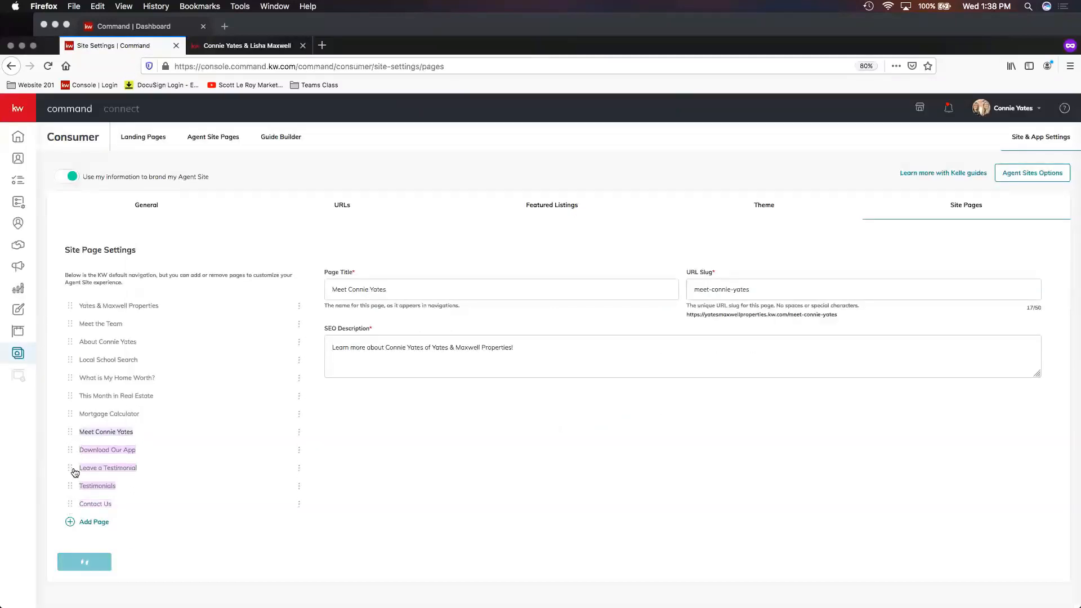
click(95, 562)
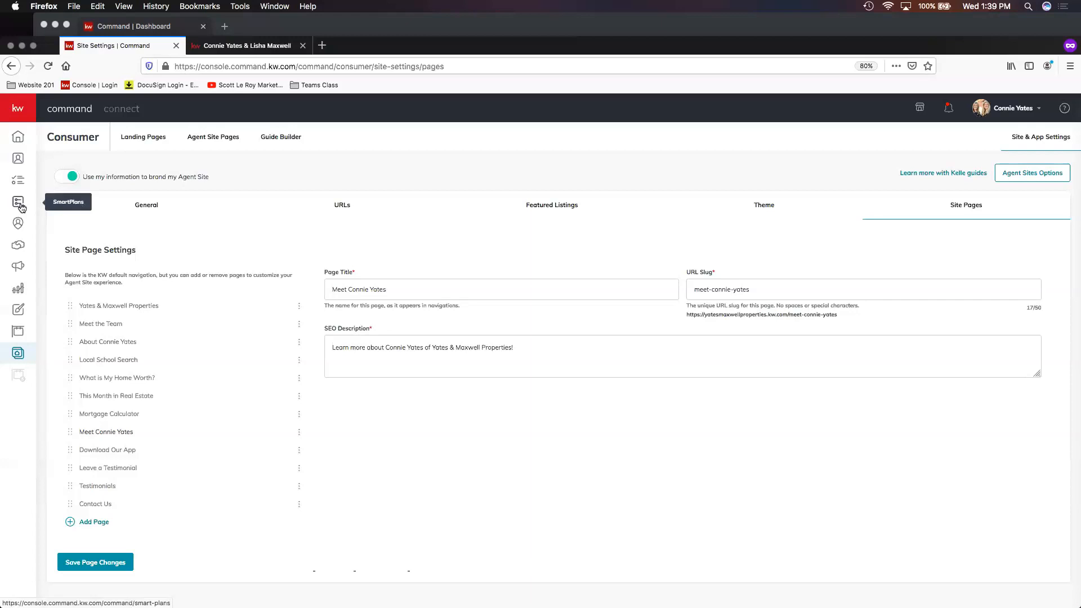
- Open SmartPlans and review the steps of the Team Class Test SP plan
click(18, 111)
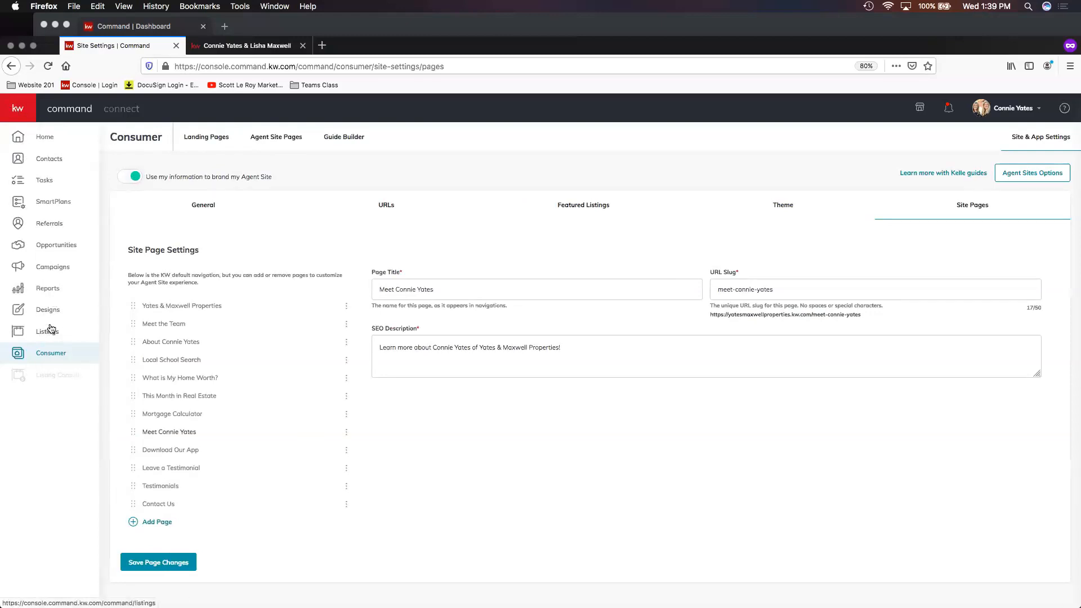
click(52, 206)
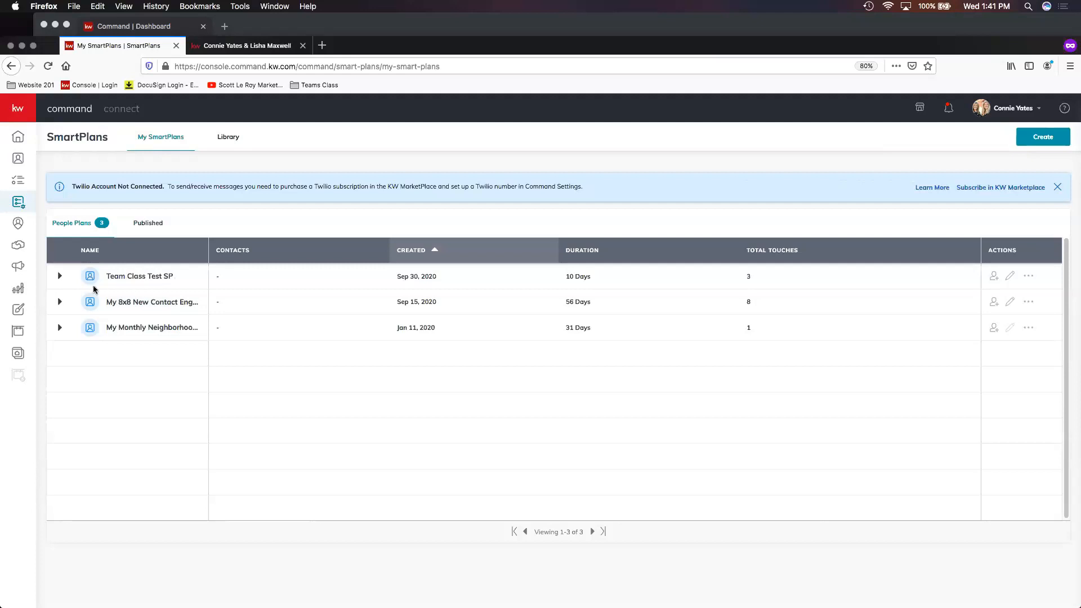
click(60, 276)
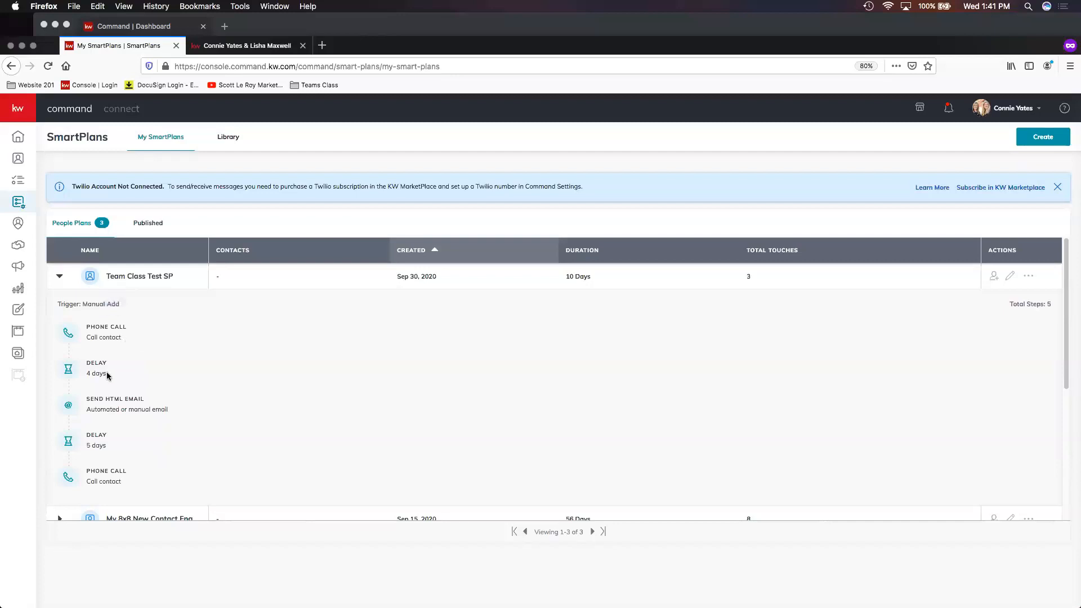
scroll(135, 388, down, 1)
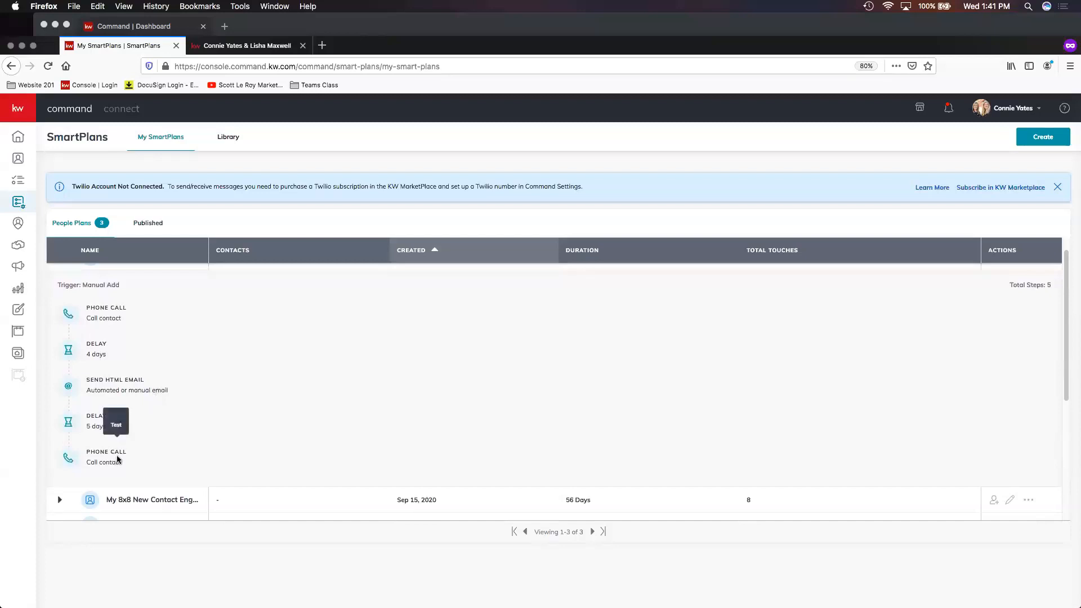
scroll(94, 280, up, 1)
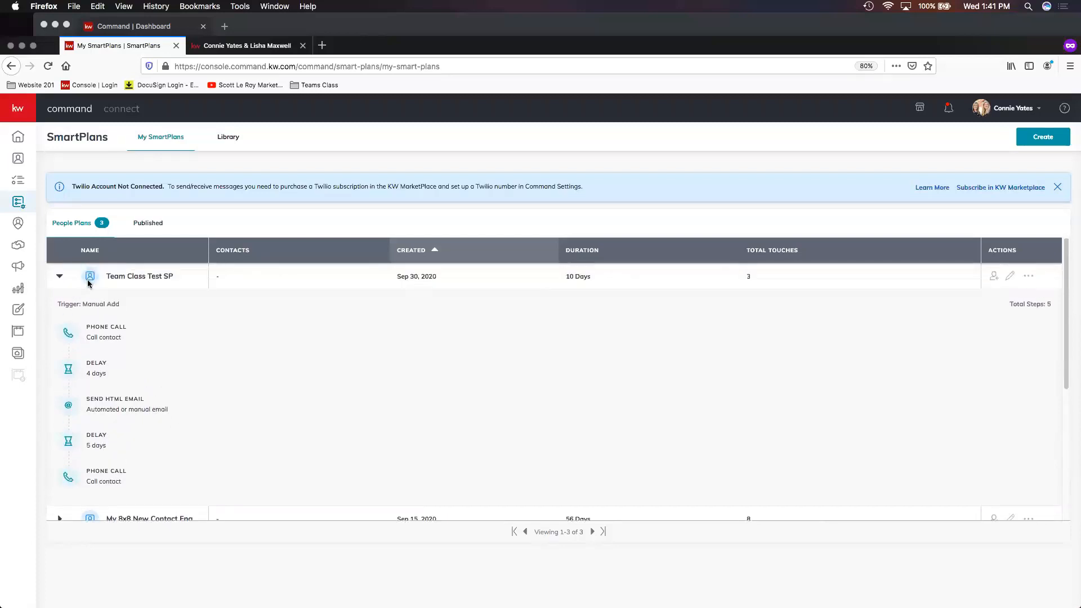
click(59, 276)
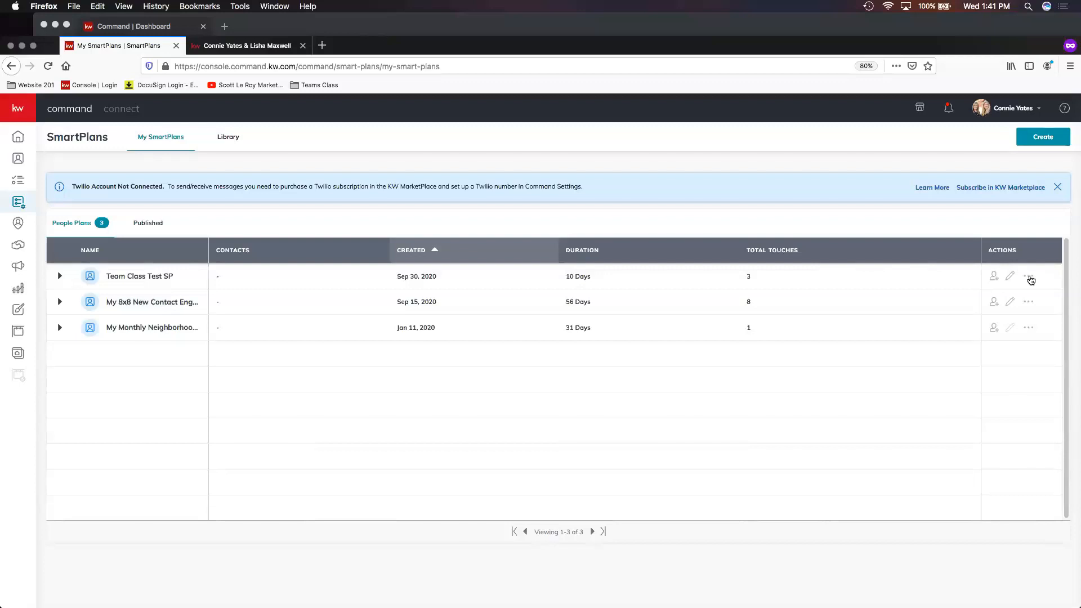
- Publish the Team Class Test SP SmartPlan to the library and open the SmartPlans library
click(1030, 278)
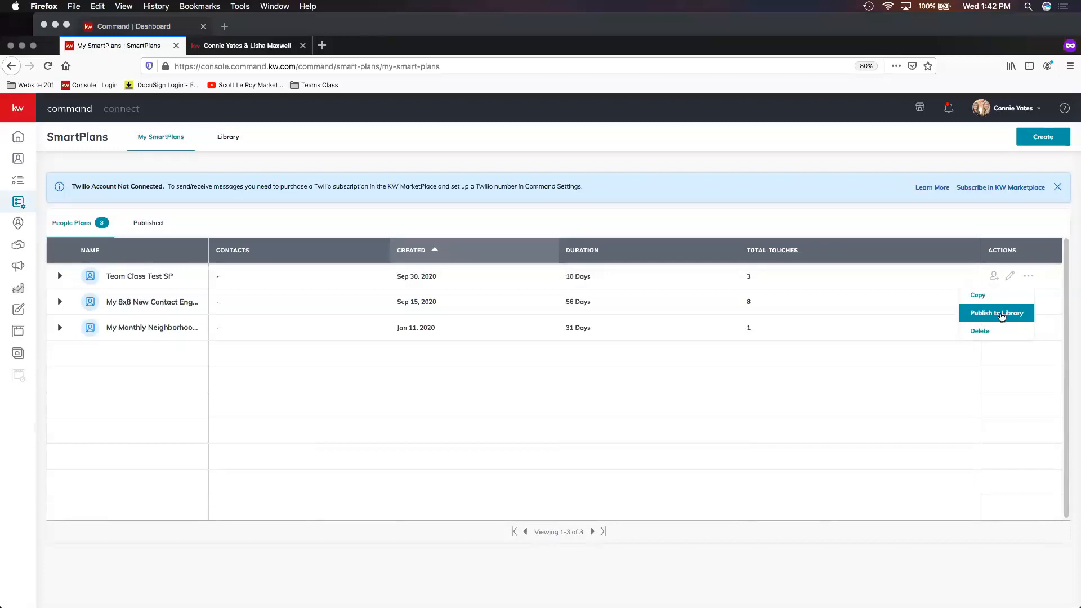
click(1004, 315)
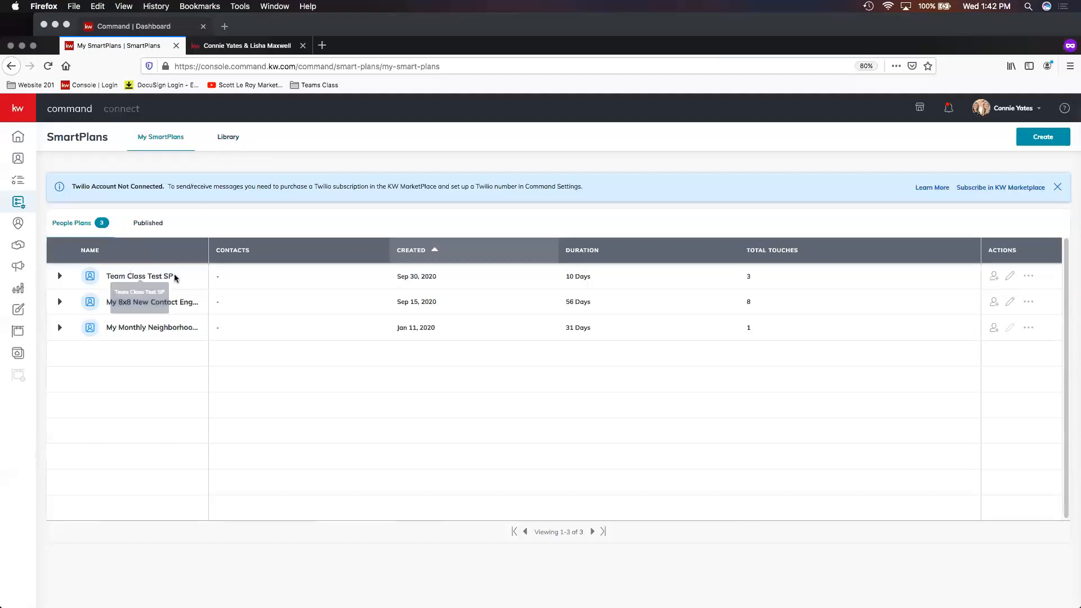
drag(119, 273, 106, 274)
right_click(109, 273)
click(126, 280)
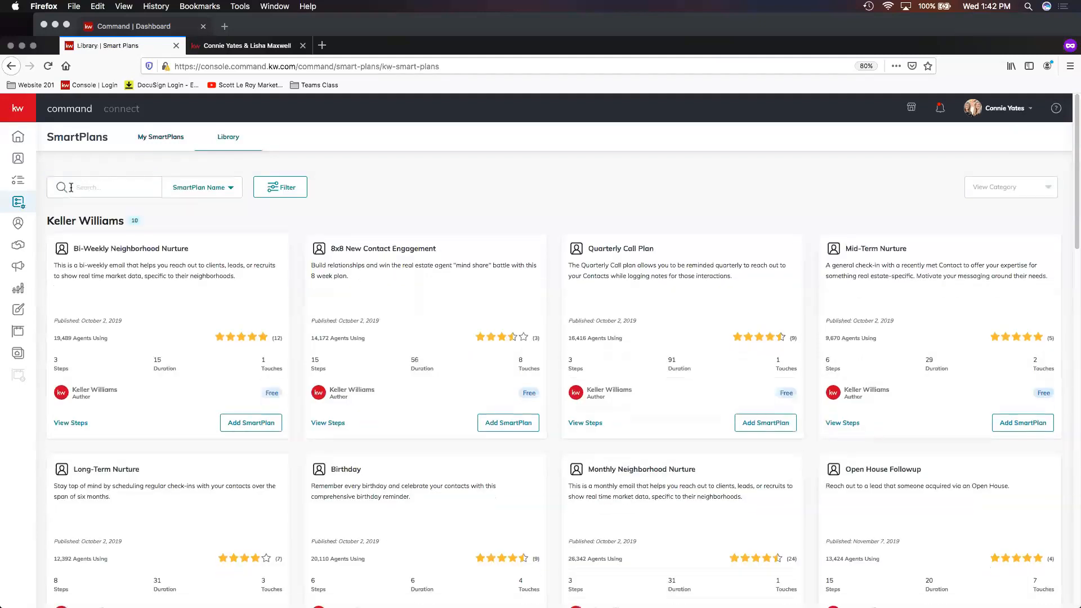
- Scroll through the SmartPlans library sections to look for the published Team Class Test SP plan
scroll(264, 198, down, 1)
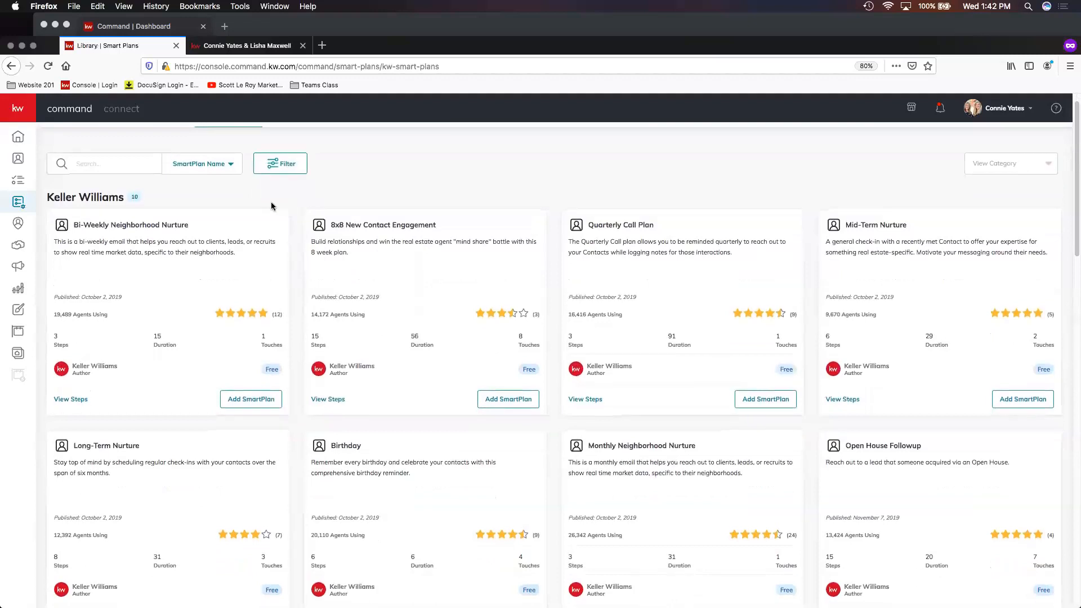
scroll(286, 204, down, 5)
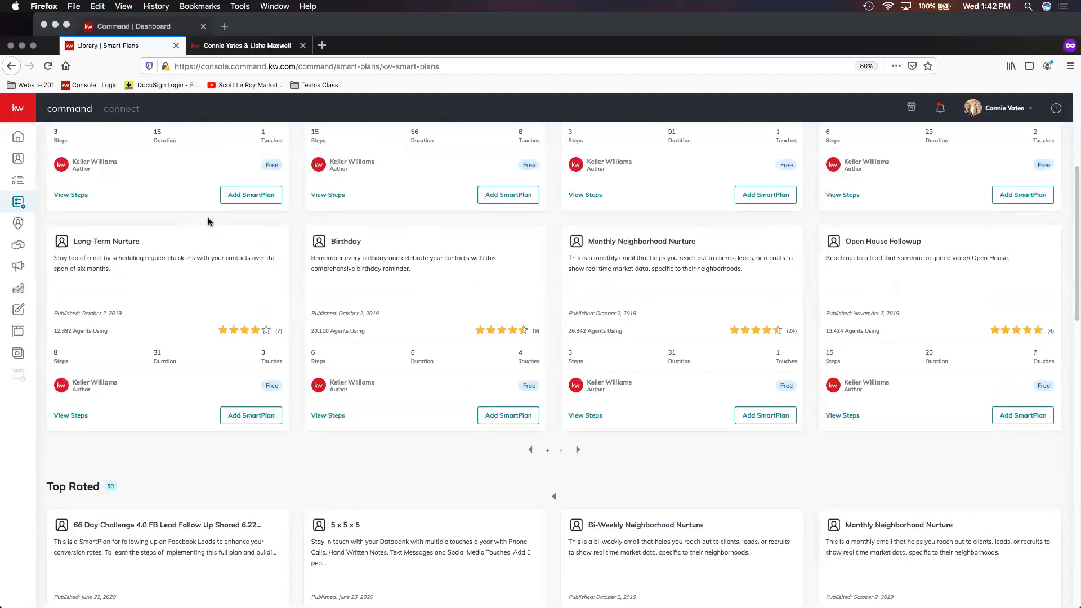
scroll(219, 220, down, 12)
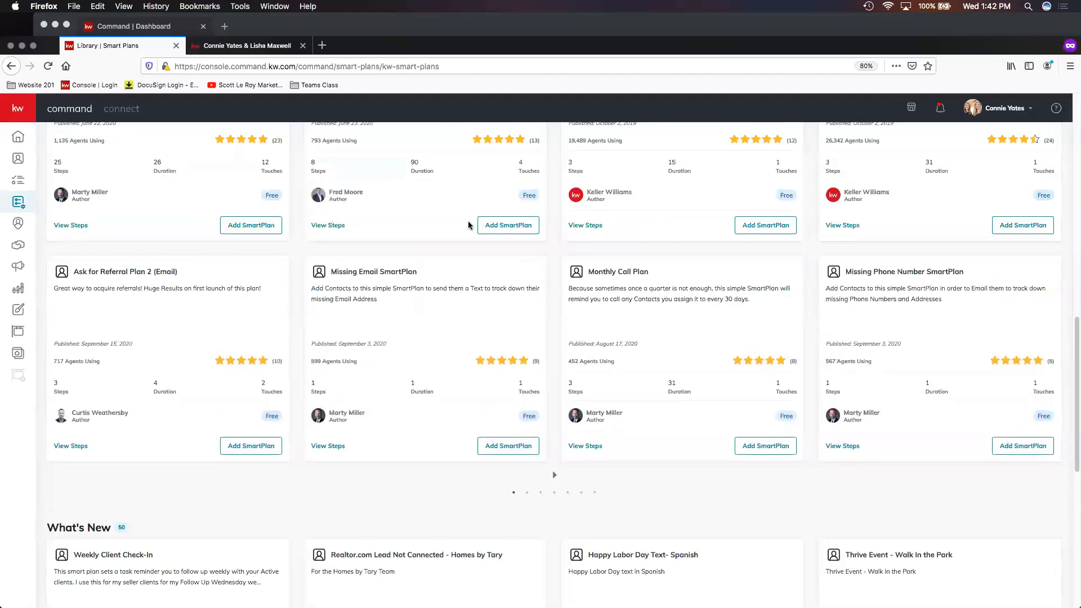
scroll(461, 224, down, 6)
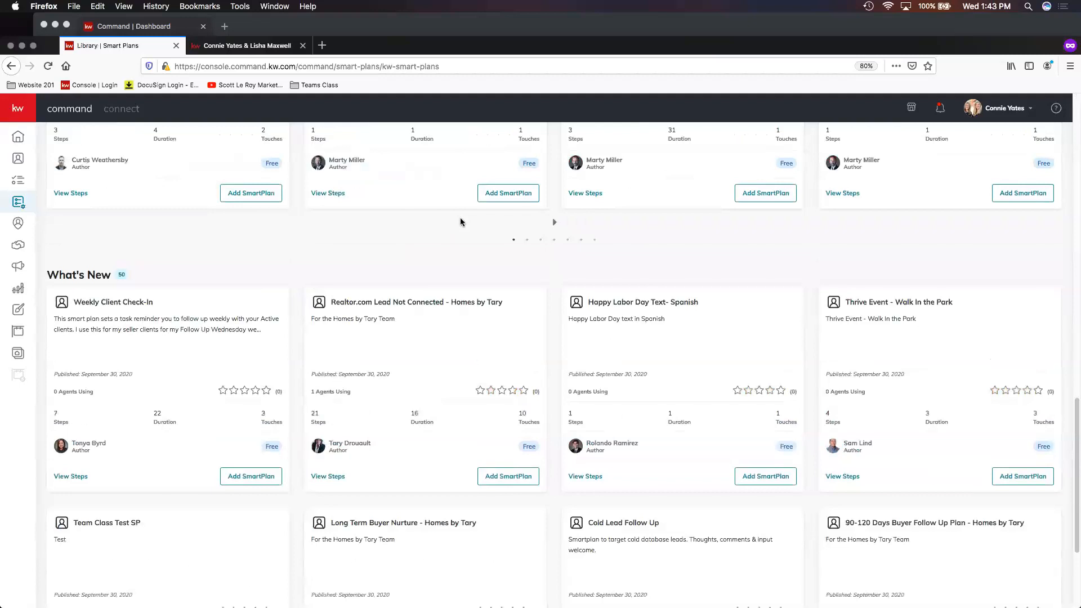
scroll(459, 219, up, 2)
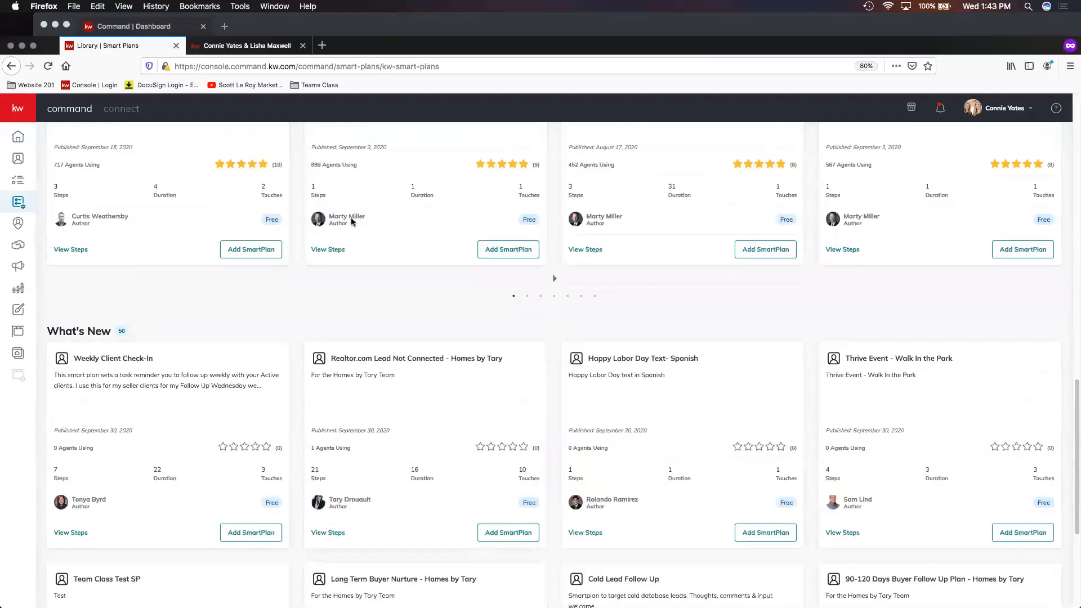
scroll(360, 221, up, 7)
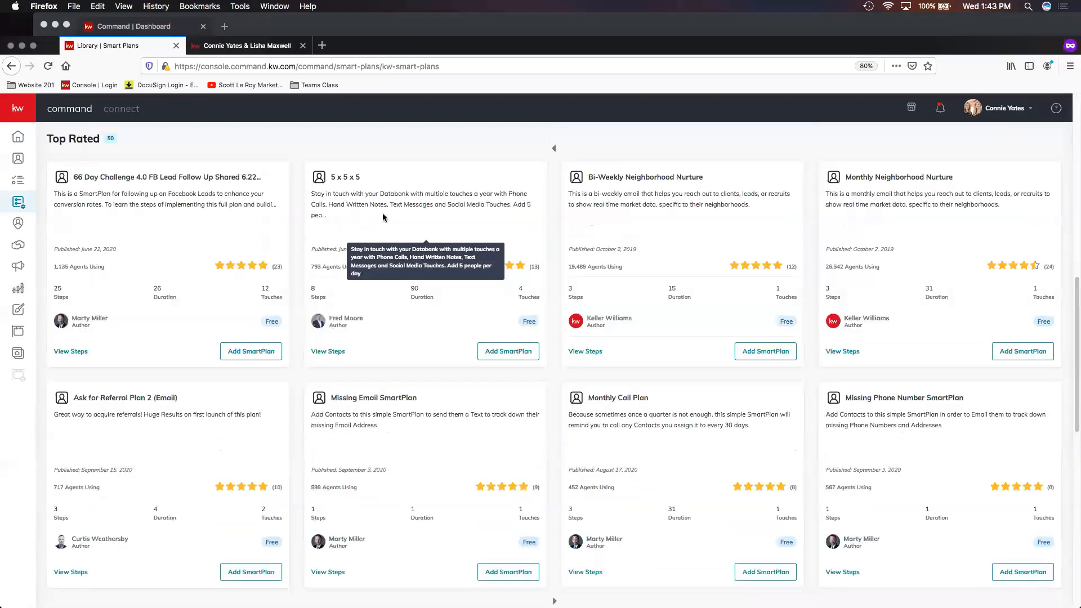
scroll(386, 216, up, 8)
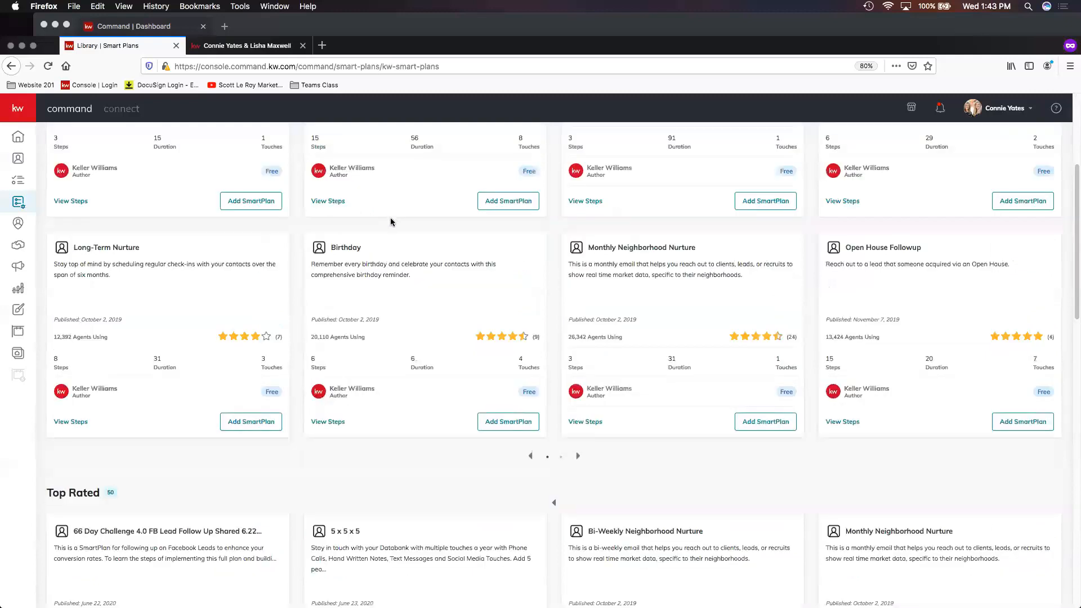
scroll(430, 219, up, 1)
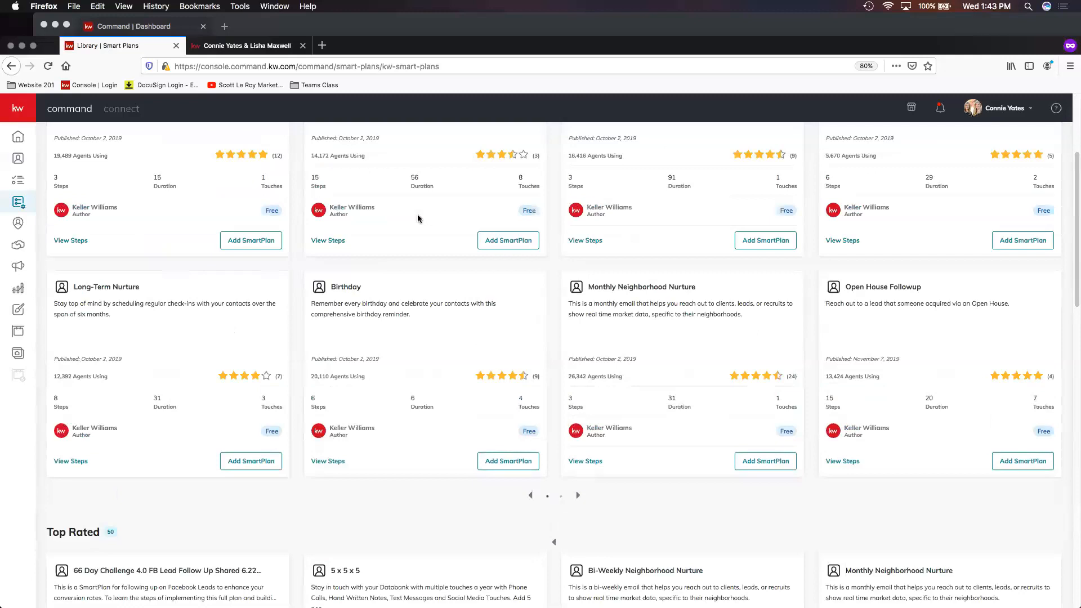
scroll(422, 216, up, 2)
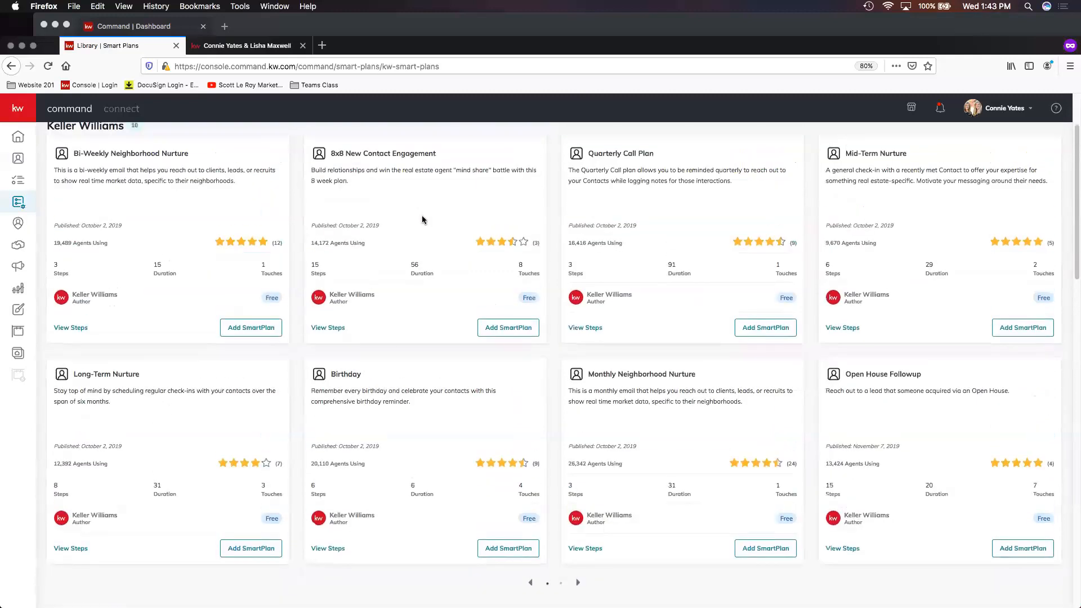
scroll(421, 216, up, 1)
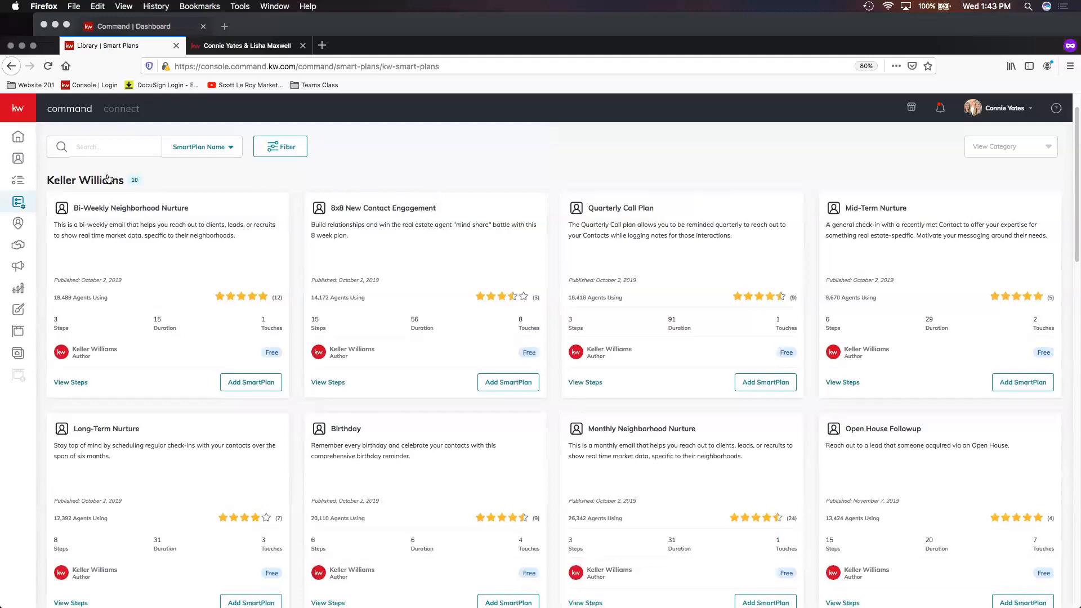
- Search the SmartPlans library for Team Class Test SP by pasting the plan name
right_click(80, 146)
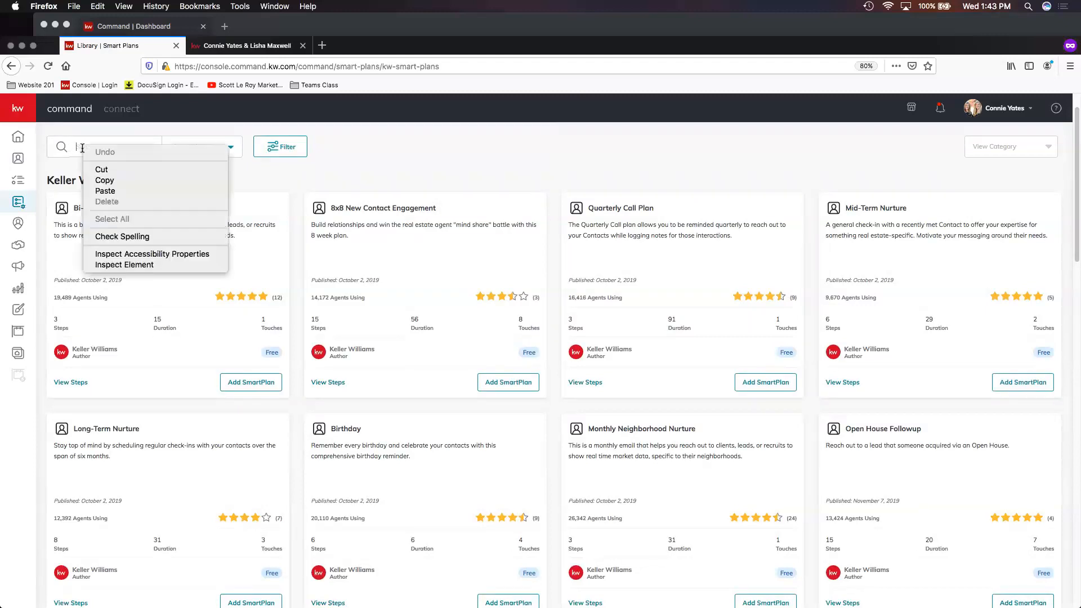
click(113, 192)
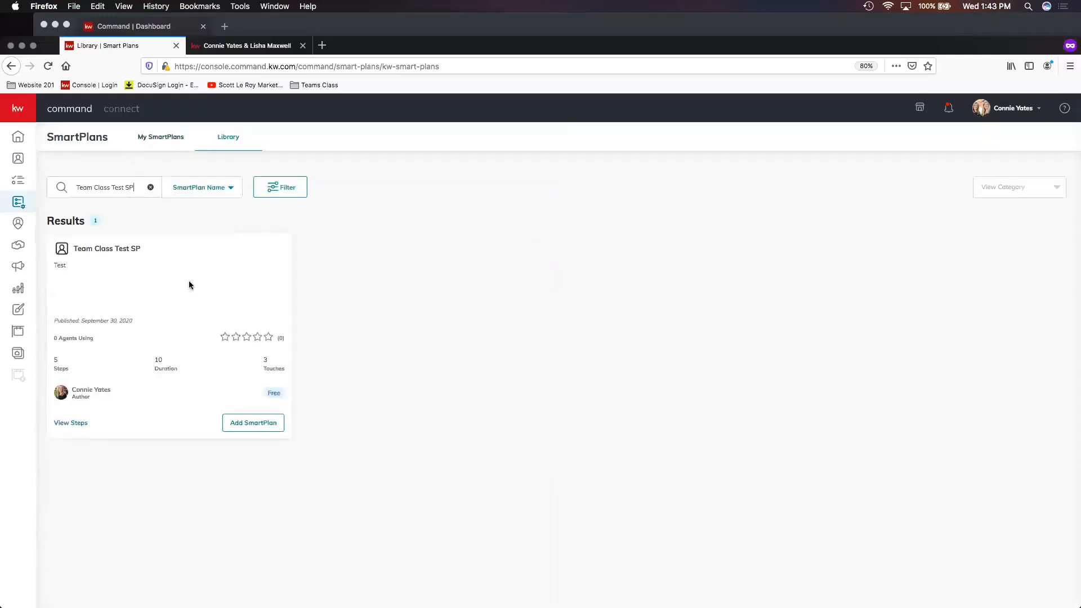
- Switch to Chrome as the second agent, open the SmartPlans library and search it for Team Class Test SP
click(285, 26)
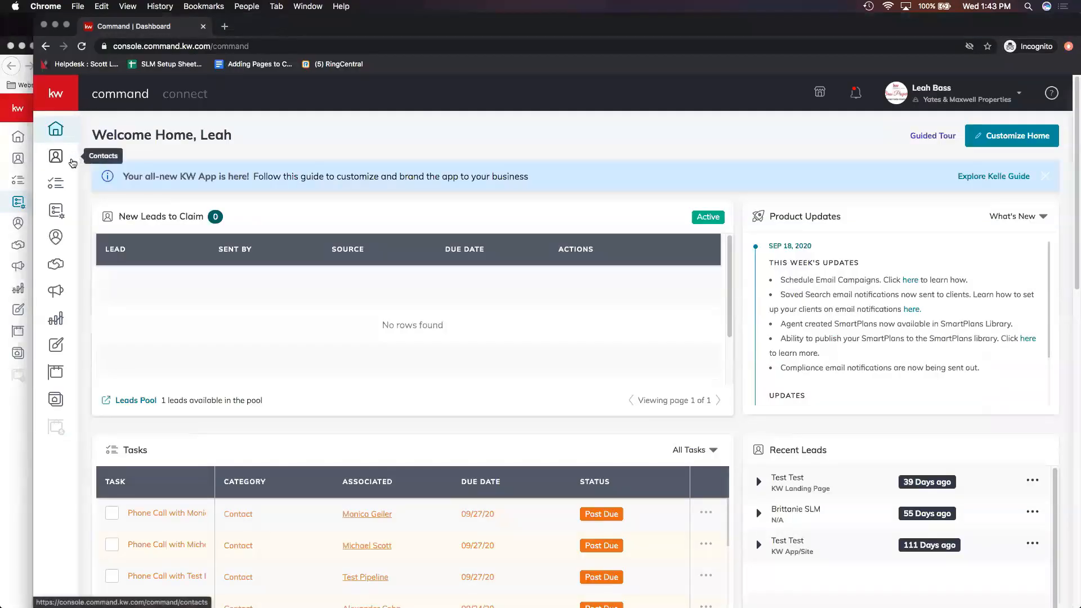
click(57, 213)
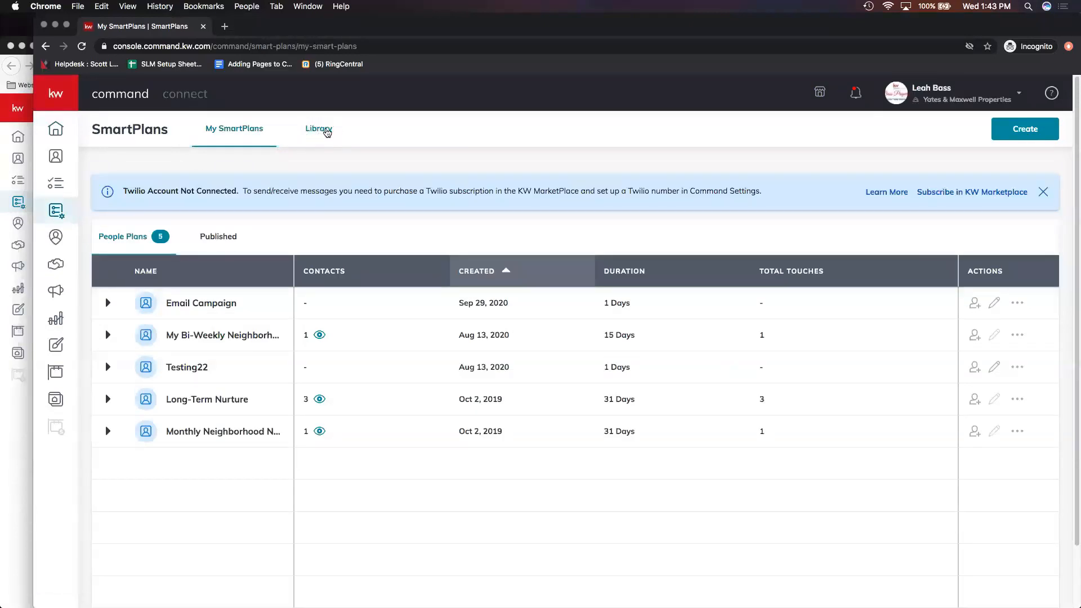
click(326, 133)
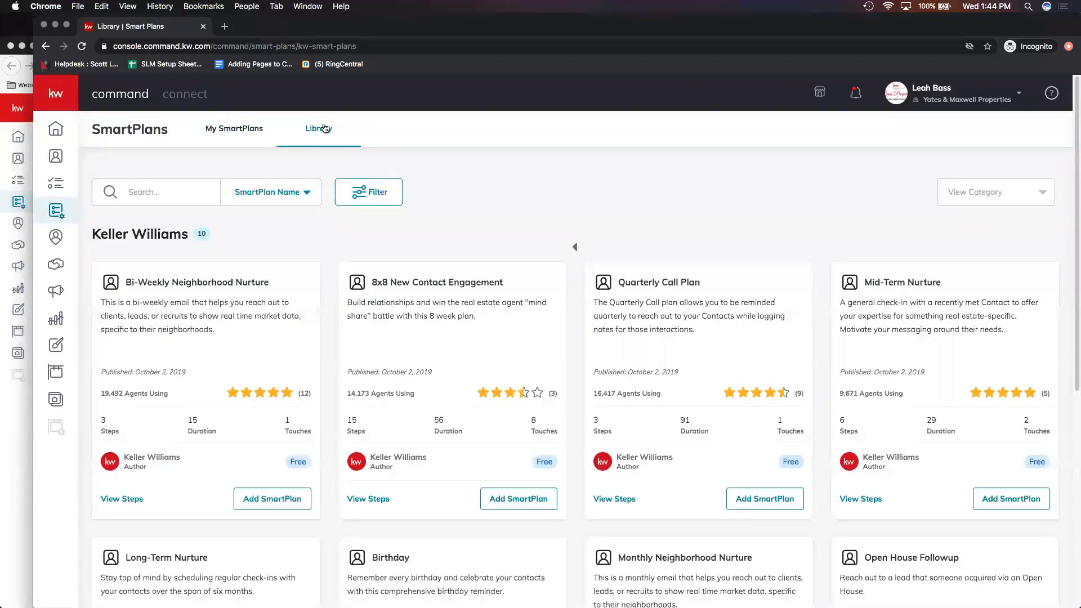
click(158, 190)
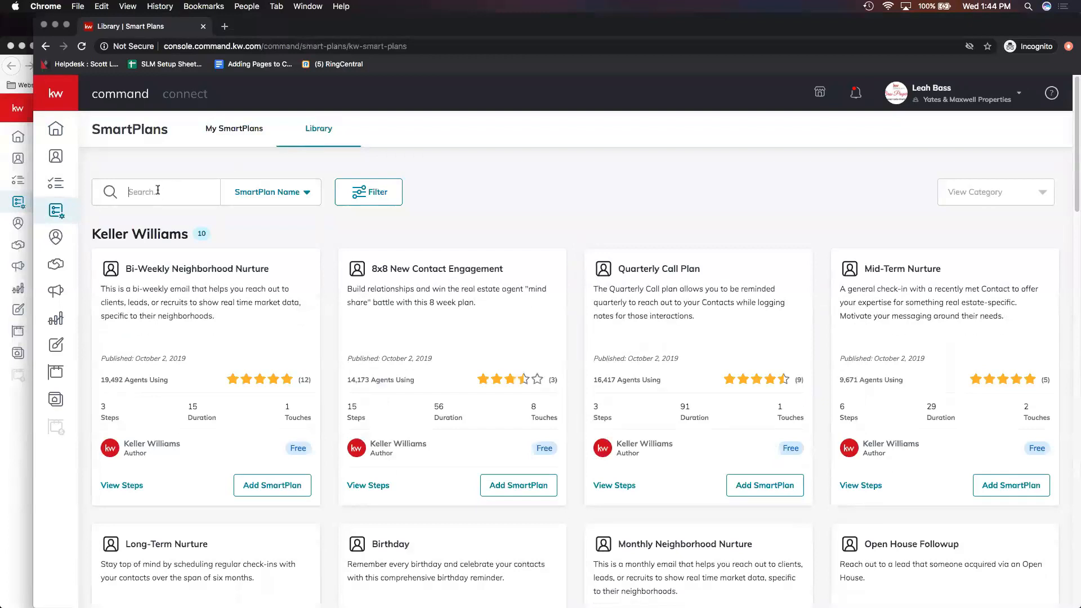
right_click(158, 191)
click(188, 264)
key(Return)
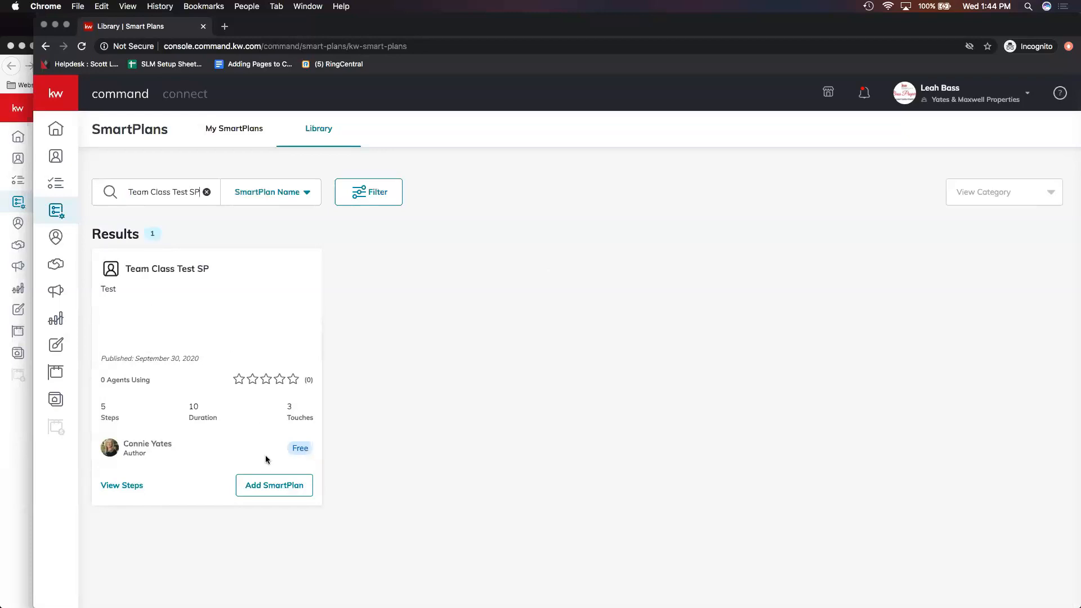
- Add Team Class Test SP to My SmartPlans under the name My Team Class Test SP
click(271, 492)
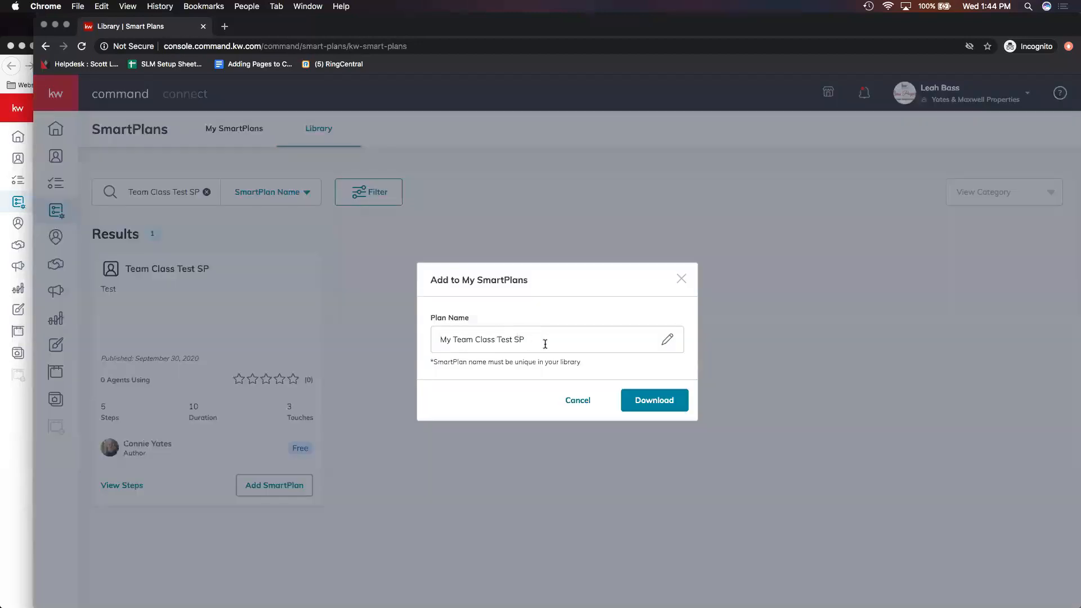
click(655, 404)
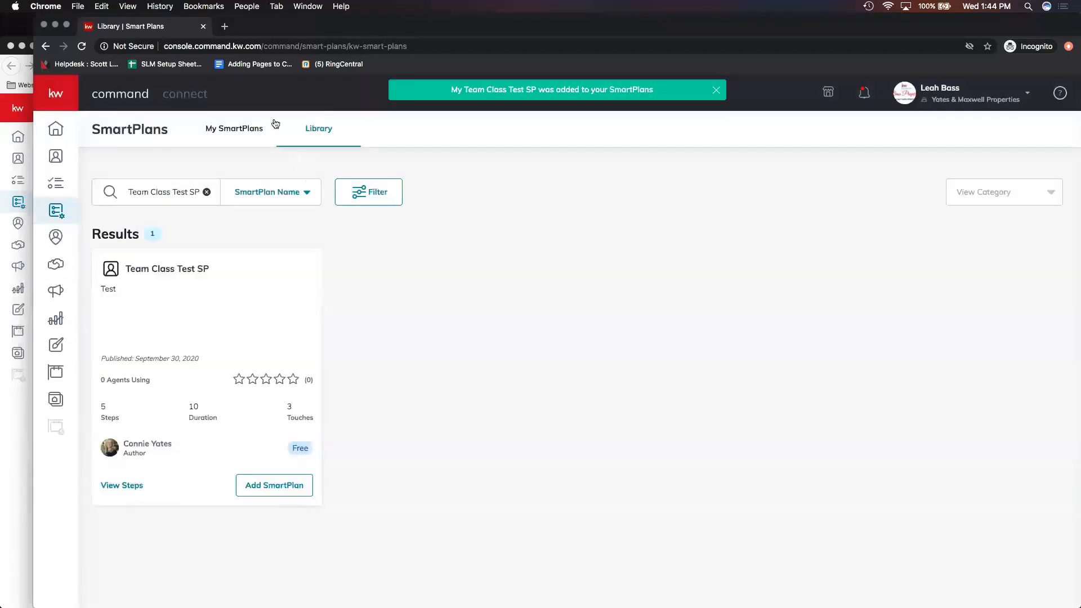
- Open My Team Class Test SP from My SmartPlans for editing, review its steps and save it
click(230, 129)
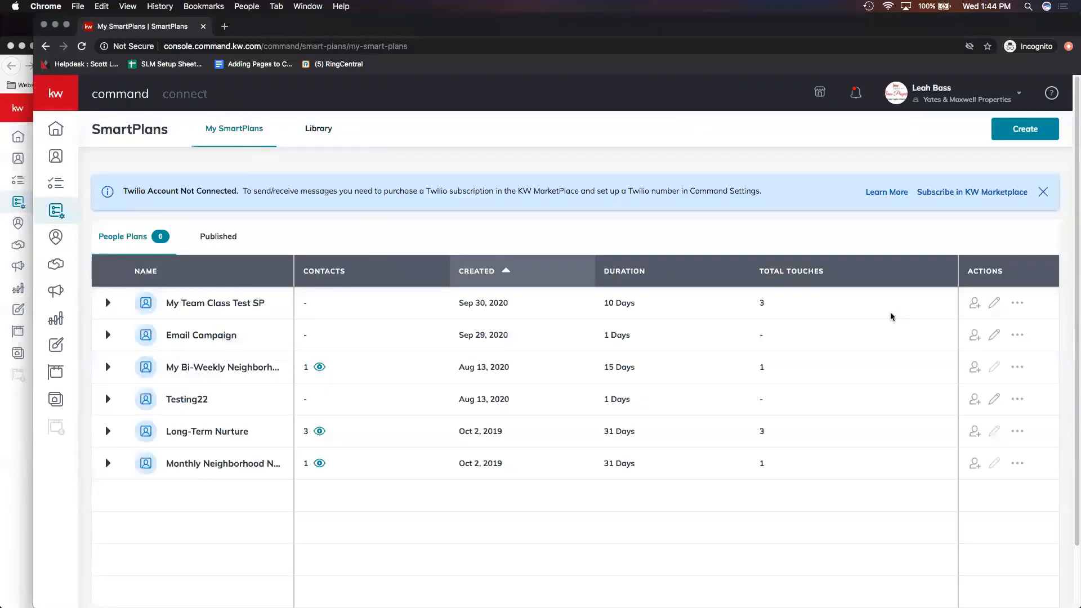
click(995, 305)
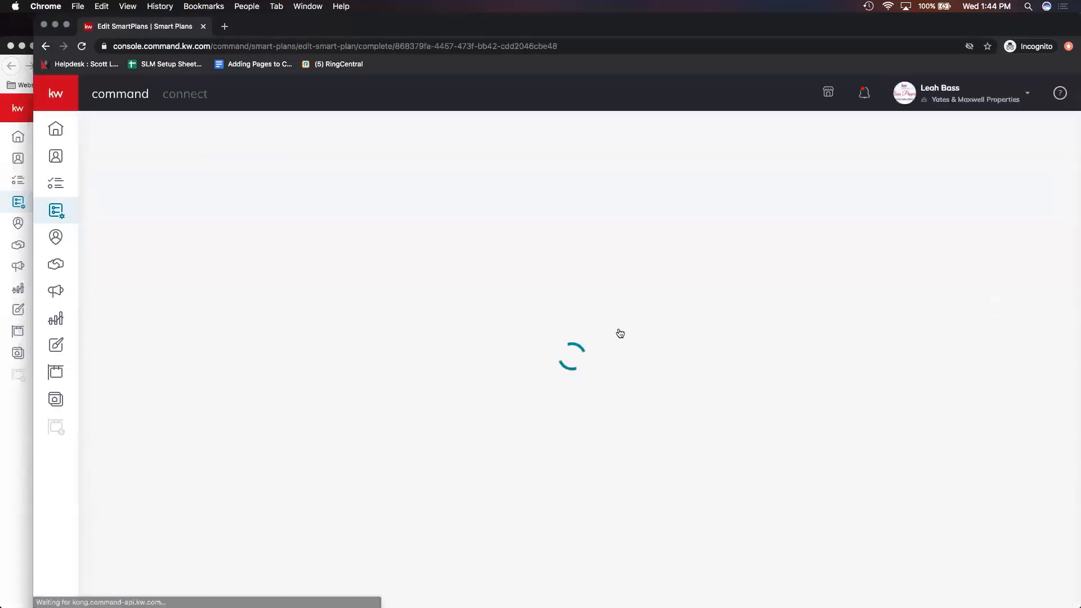
scroll(429, 314, down, 2)
scroll(439, 321, up, 2)
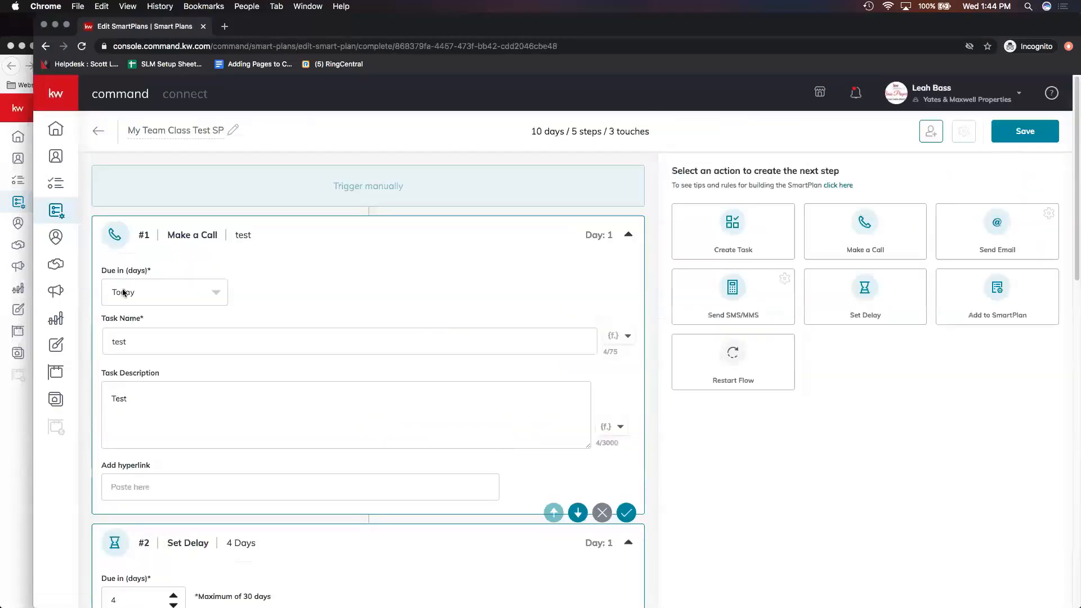
scroll(202, 366, down, 5)
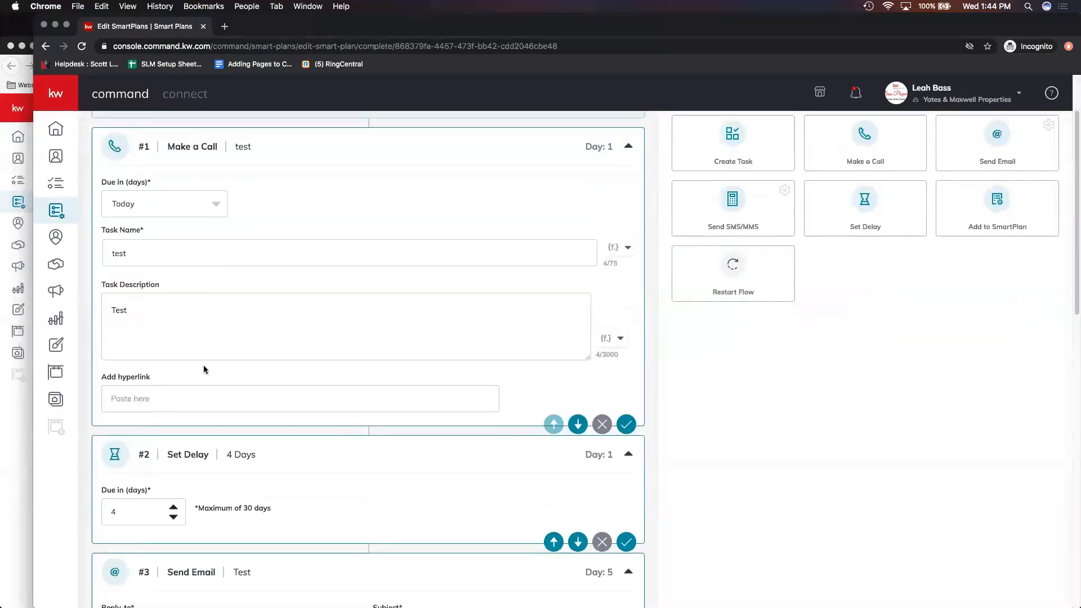
scroll(244, 341, down, 4)
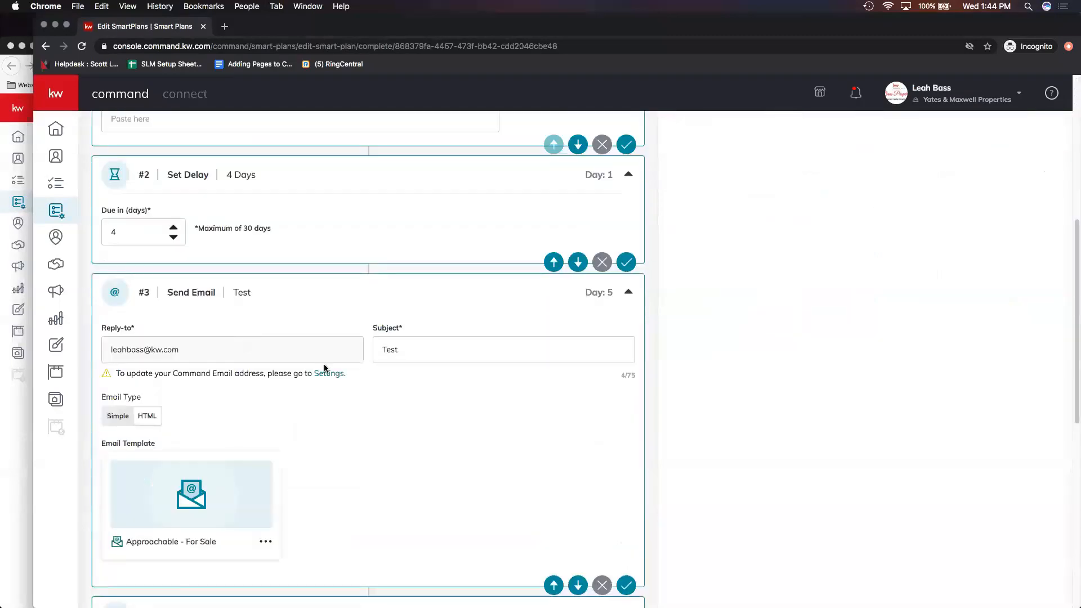
scroll(326, 363, down, 9)
scroll(326, 361, down, 3)
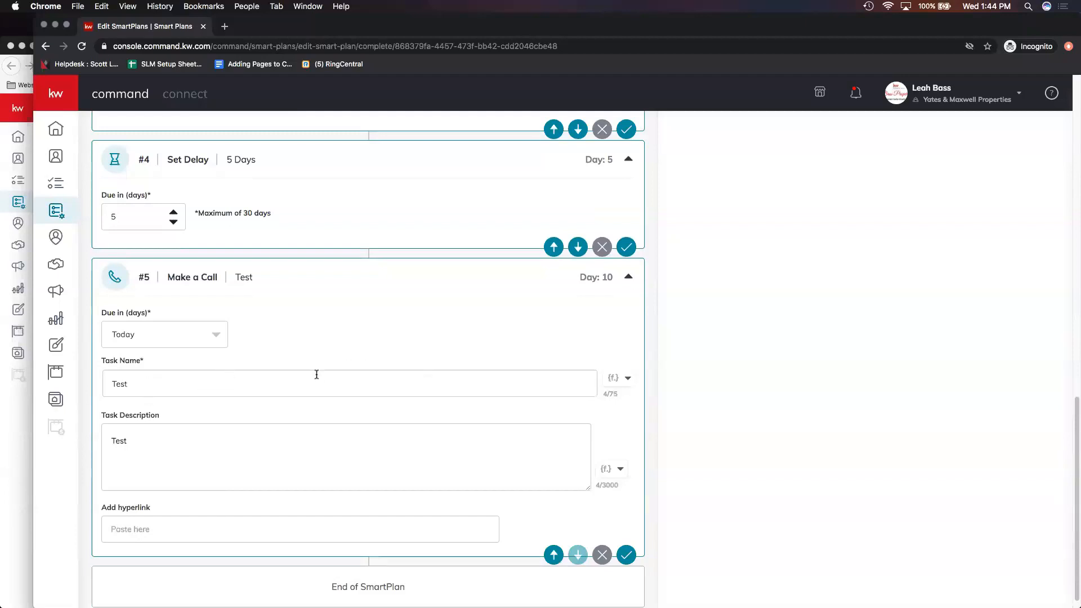
scroll(317, 375, up, 1)
scroll(378, 375, up, 5)
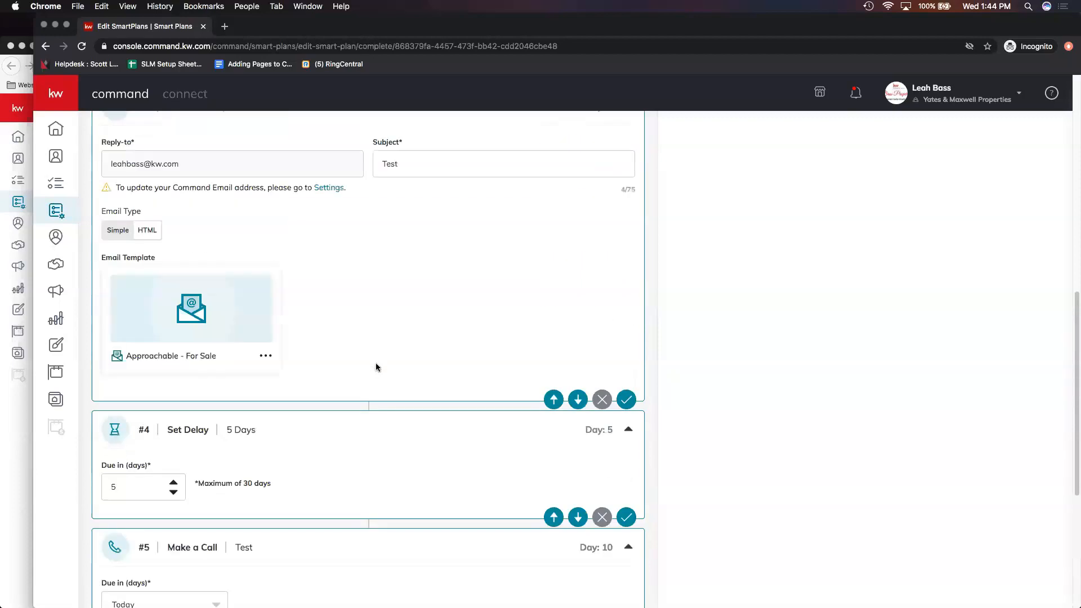
scroll(163, 377, up, 2)
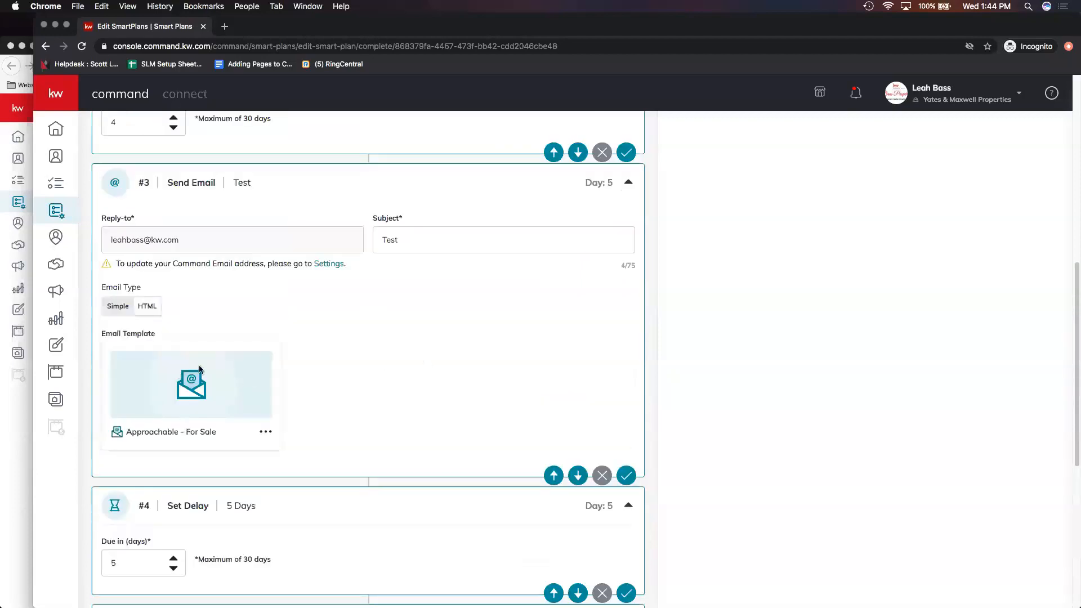
scroll(263, 373, up, 10)
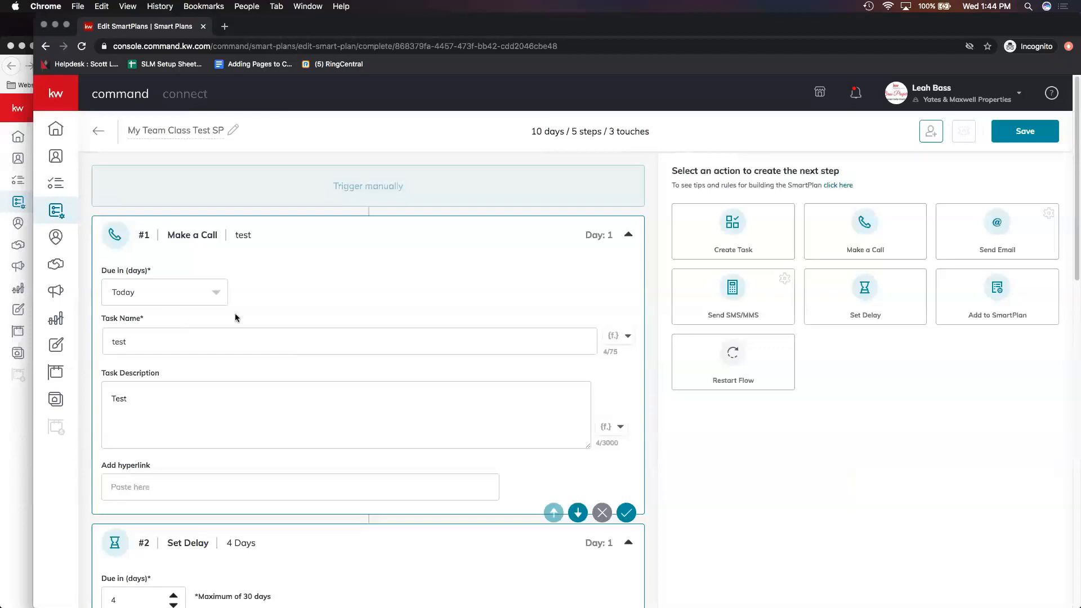
click(1025, 131)
click(21, 414)
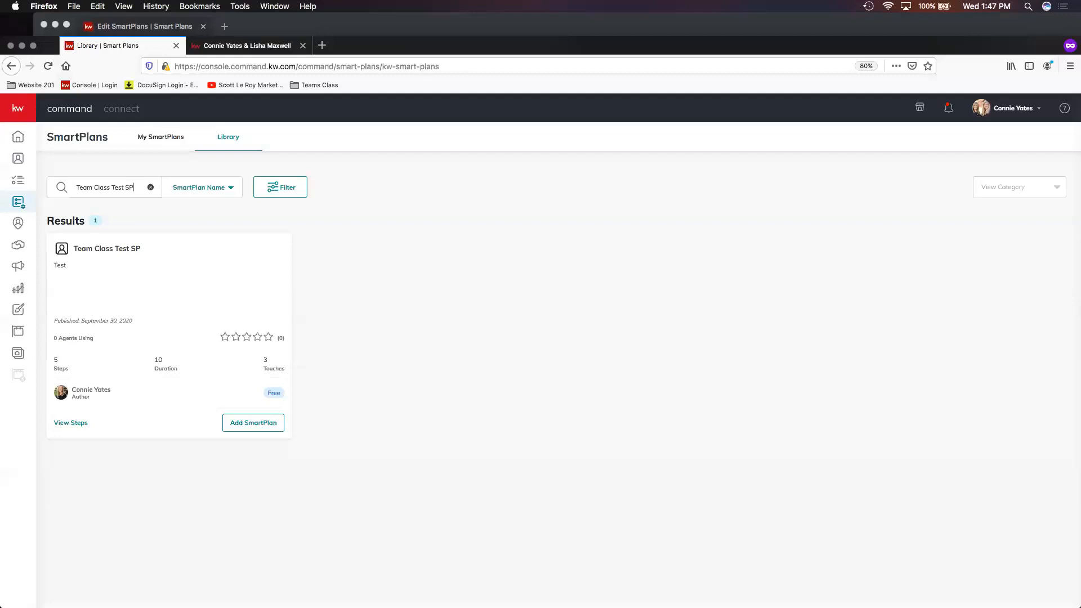
- Switch to Firefox and open My 8x8 New Contact Engagement from My SmartPlans to review its steps
click(161, 137)
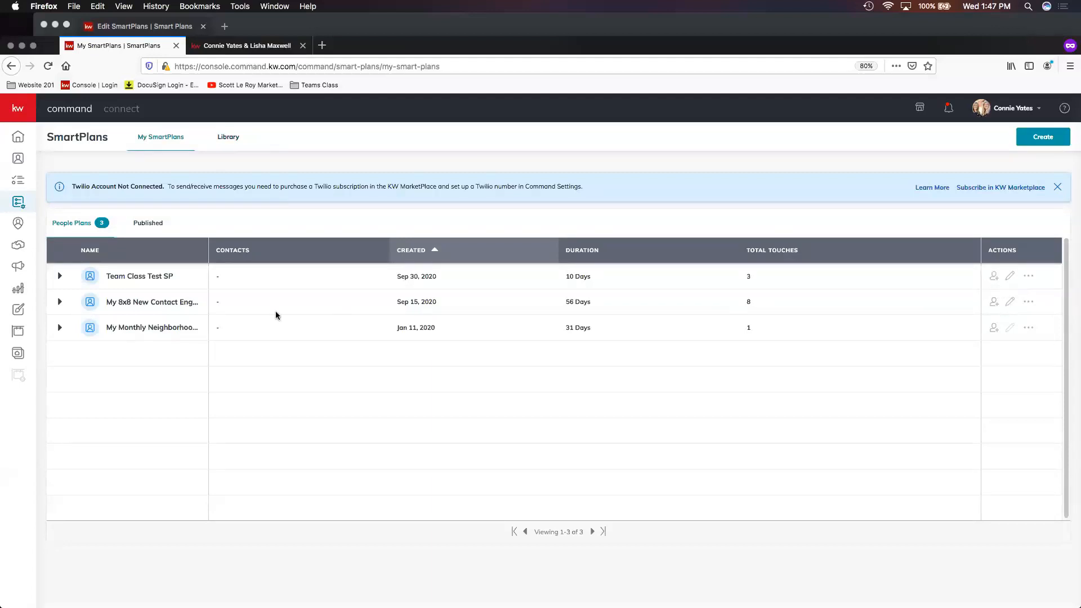
click(1007, 304)
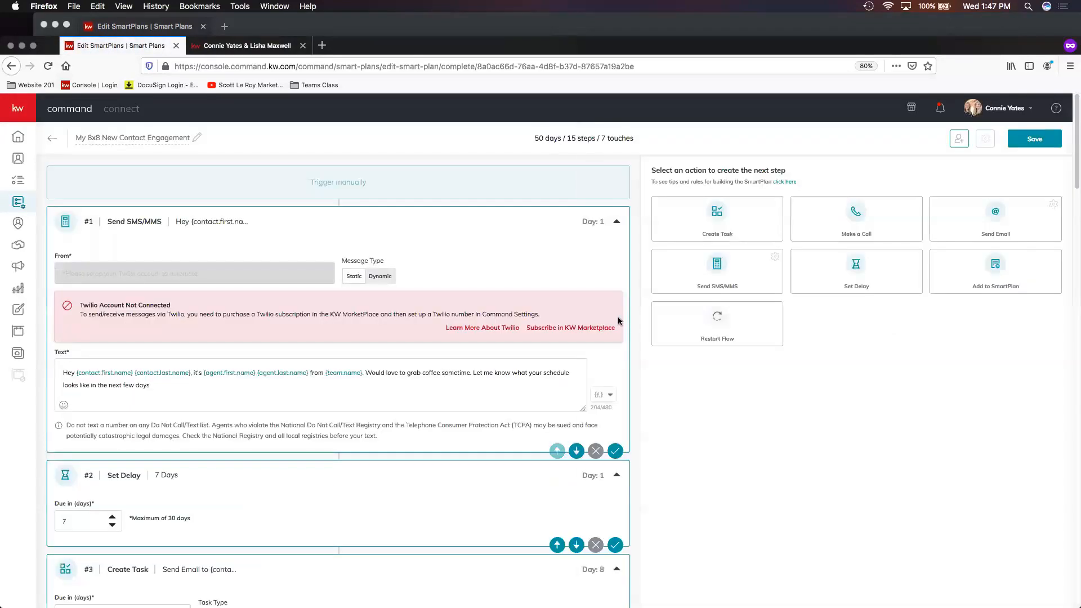
scroll(619, 321, down, 2)
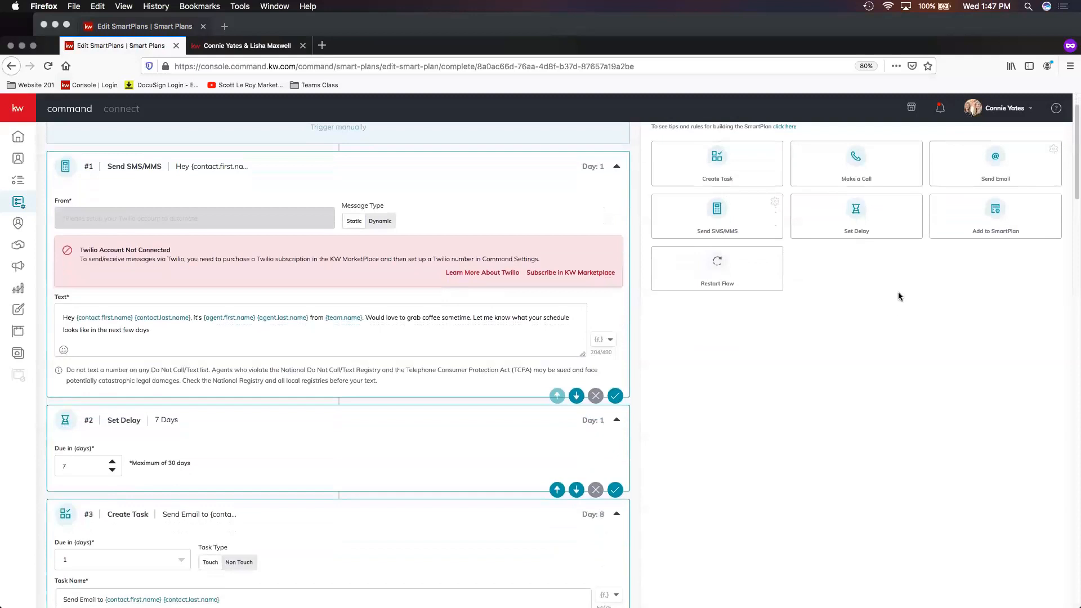
scroll(916, 274, up, 1)
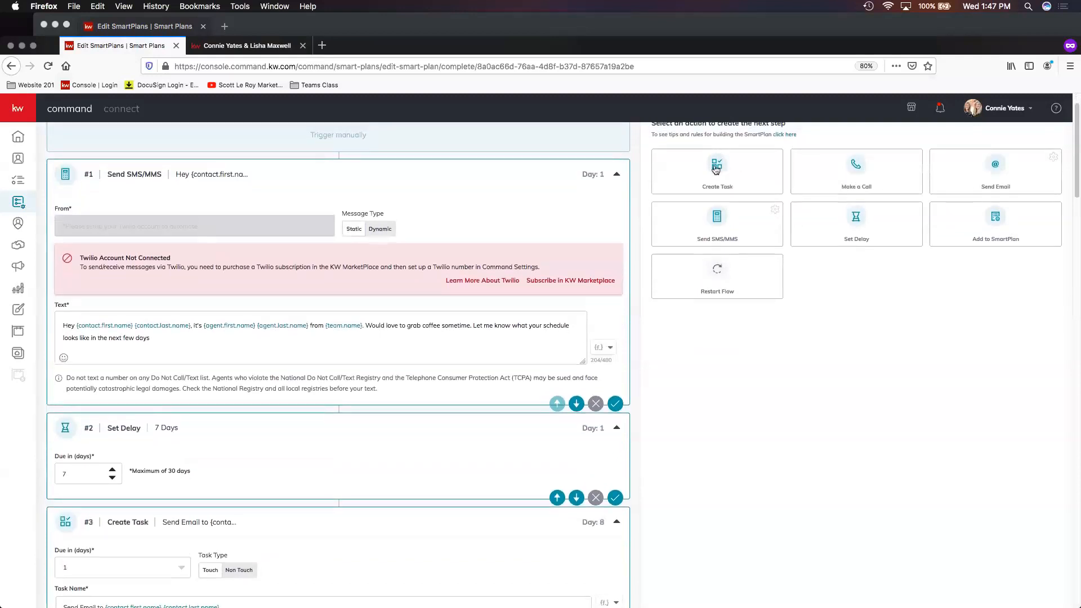
scroll(585, 318, down, 5)
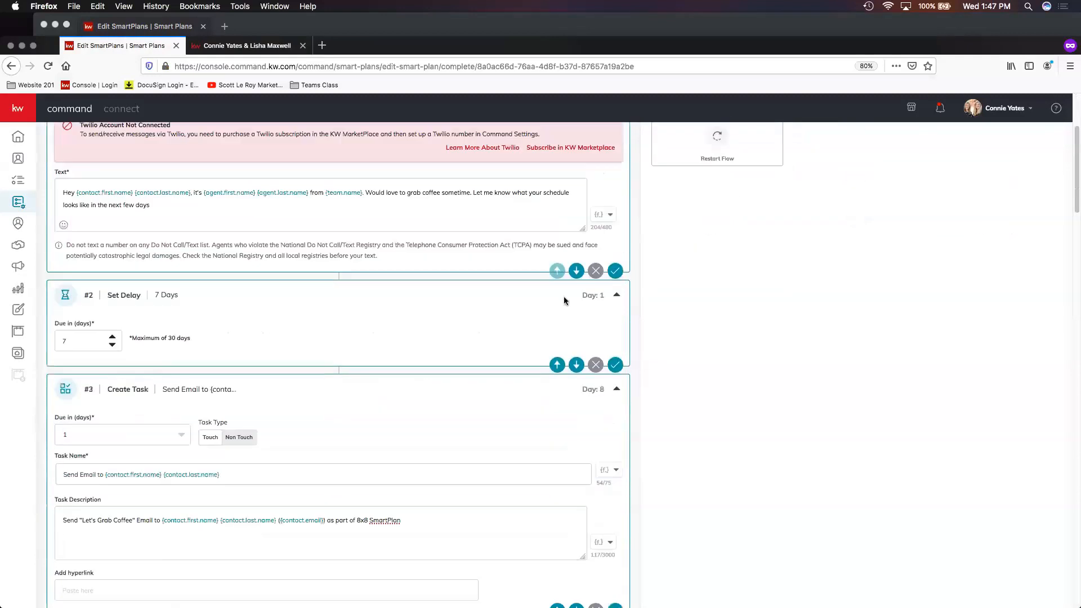
scroll(566, 298, down, 20)
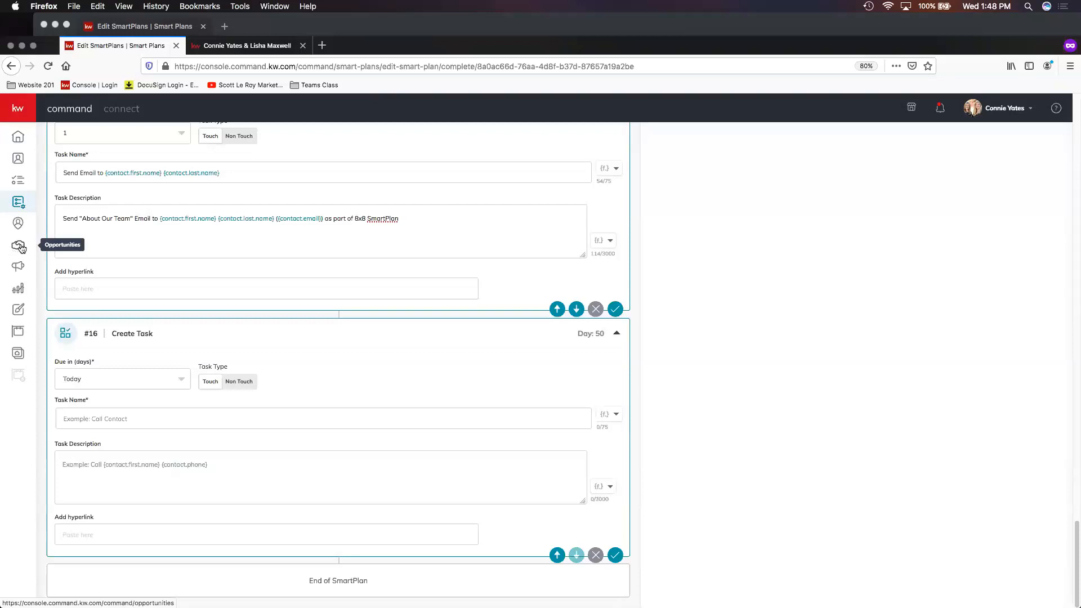
- Leave the SmartPlan editor for Opportunities and open the Team Class Test - Listing opportunity among active listings
click(20, 247)
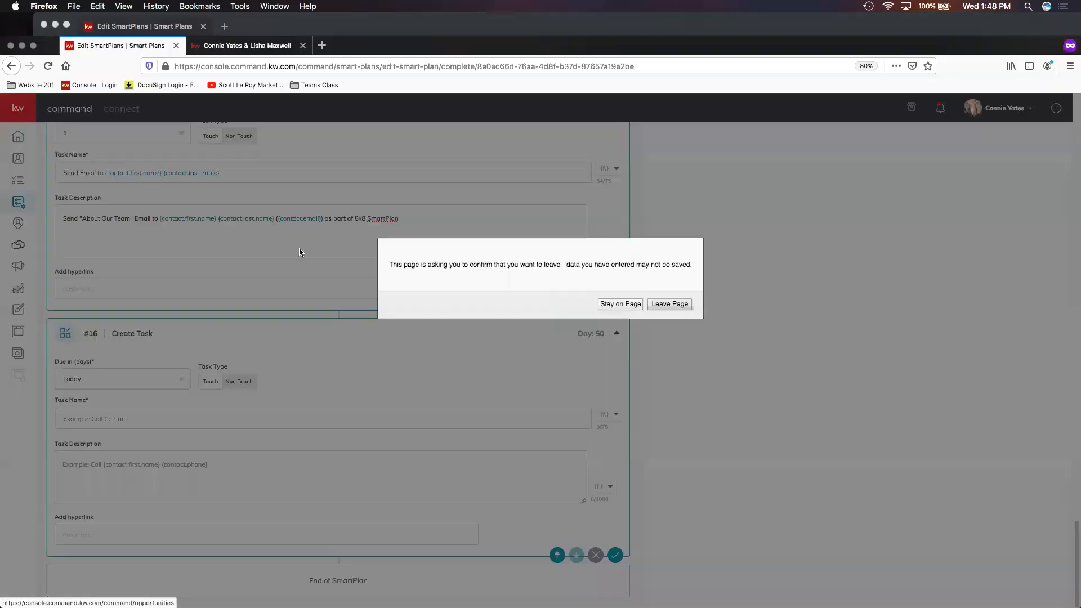
click(680, 307)
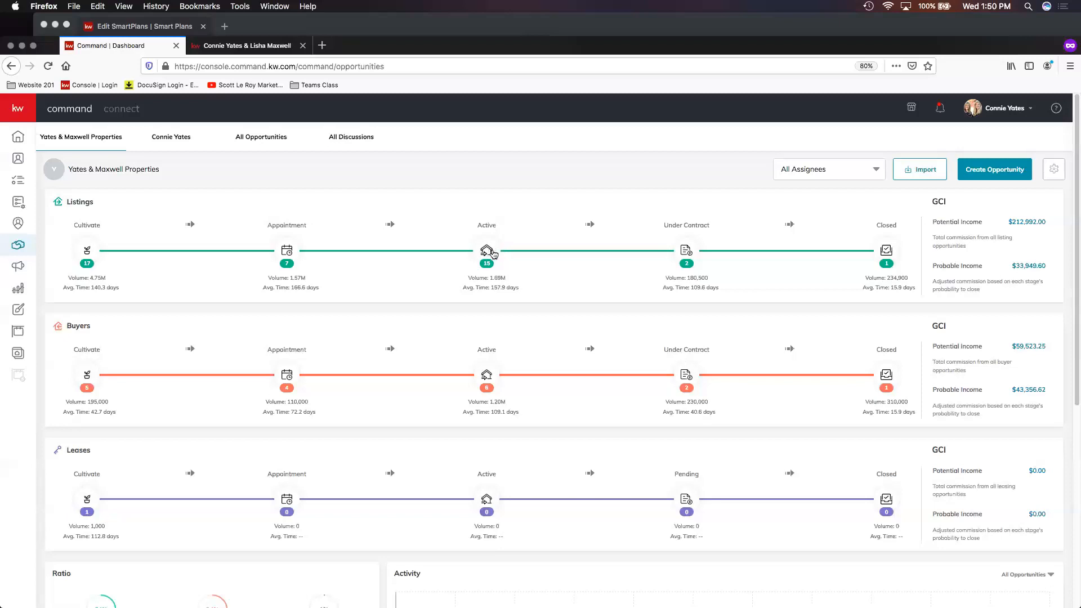
click(487, 251)
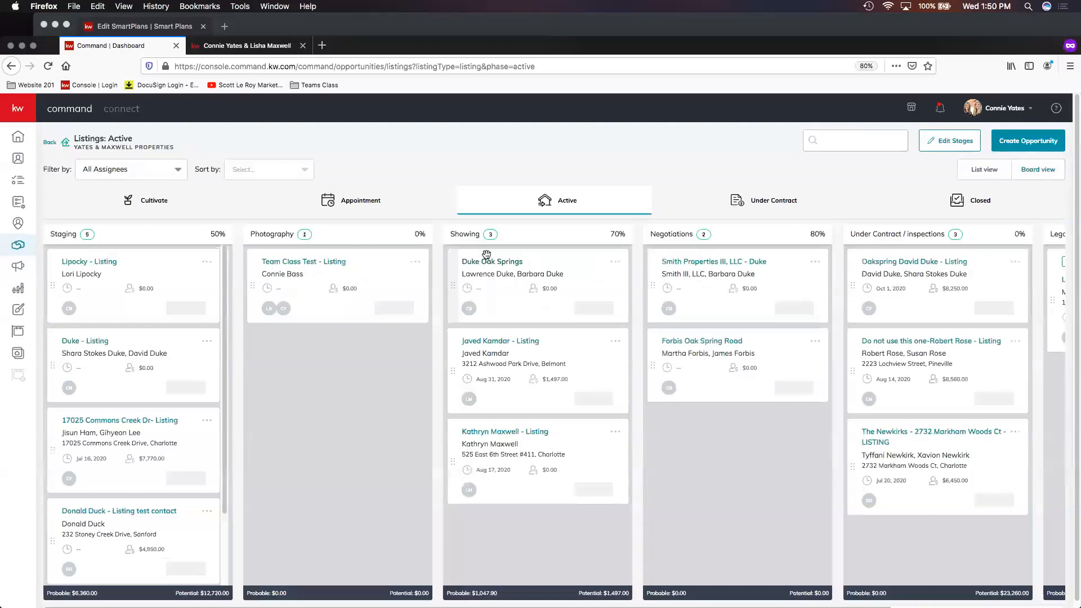
click(317, 264)
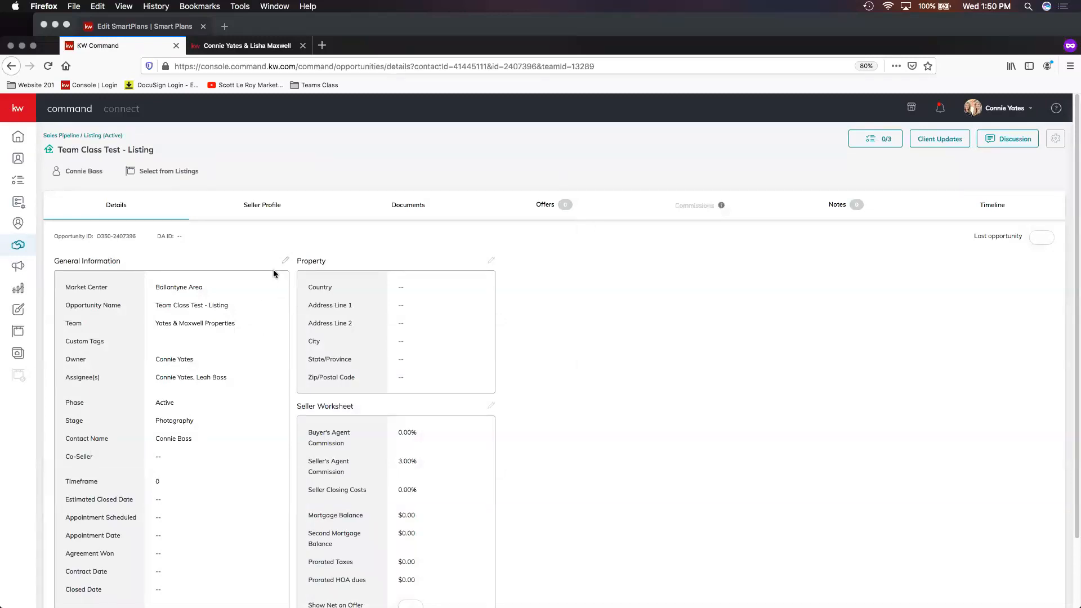
scroll(256, 278, down, 2)
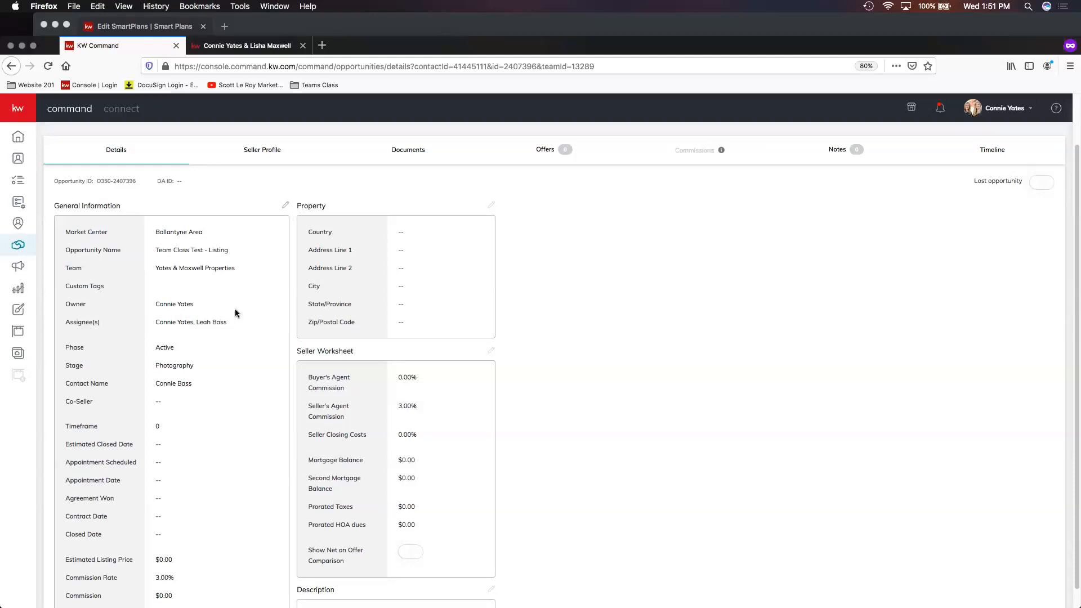
- Edit the opportunity's general information to remove the second agent from the assignees and save
click(286, 206)
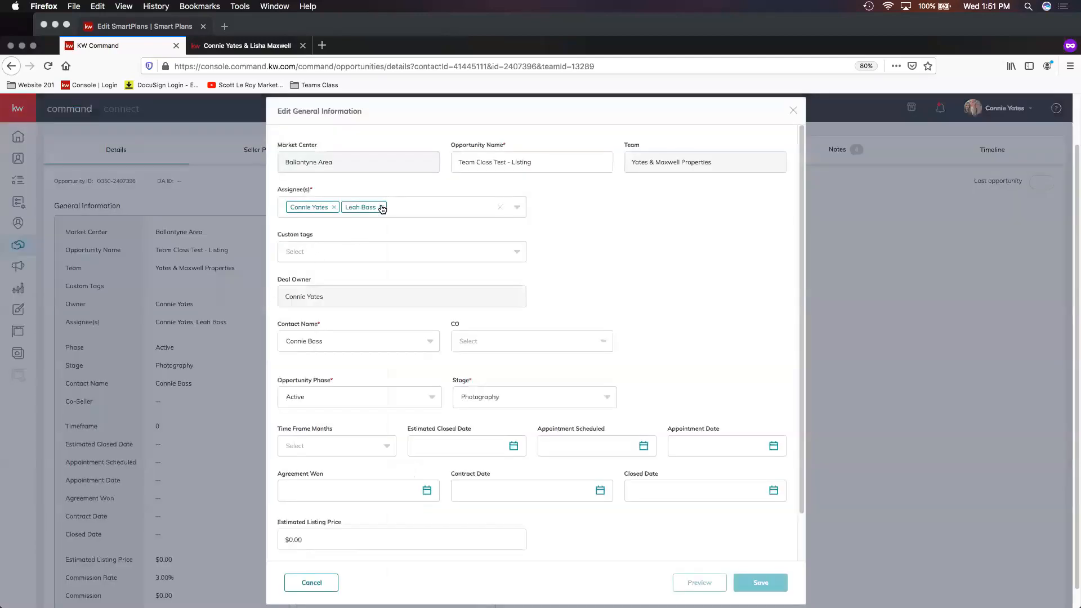
click(381, 207)
click(761, 583)
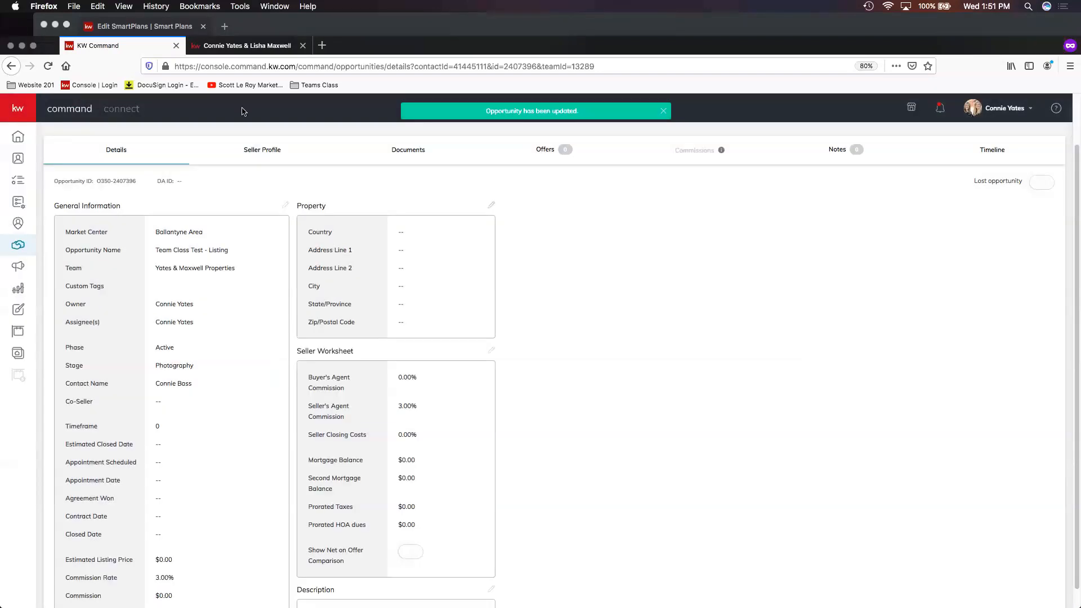
- Switch to Chrome as the second agent and open the active listings in Opportunities
click(325, 27)
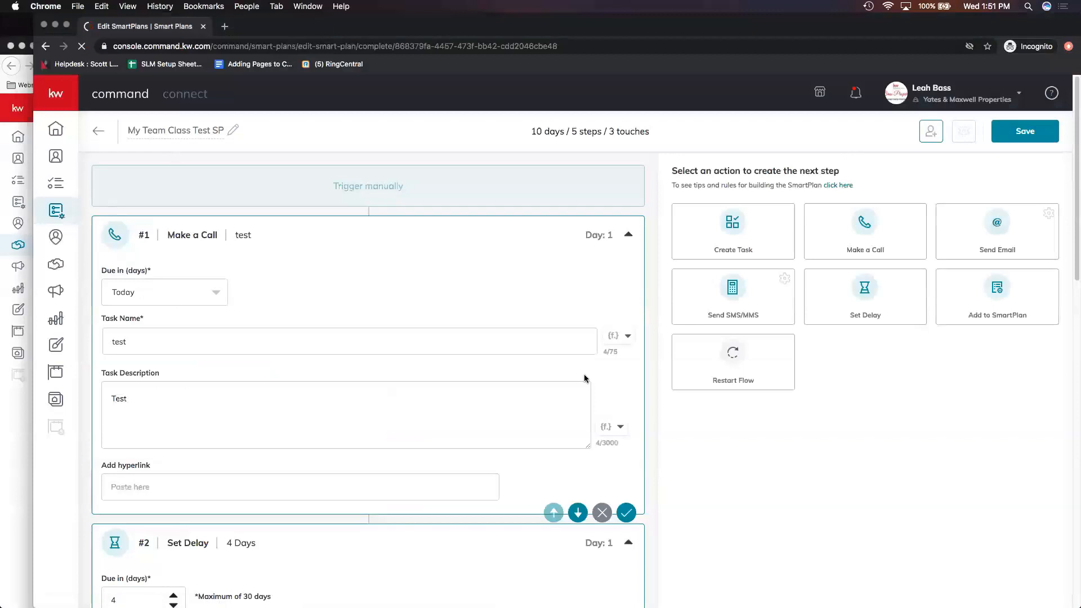
click(56, 265)
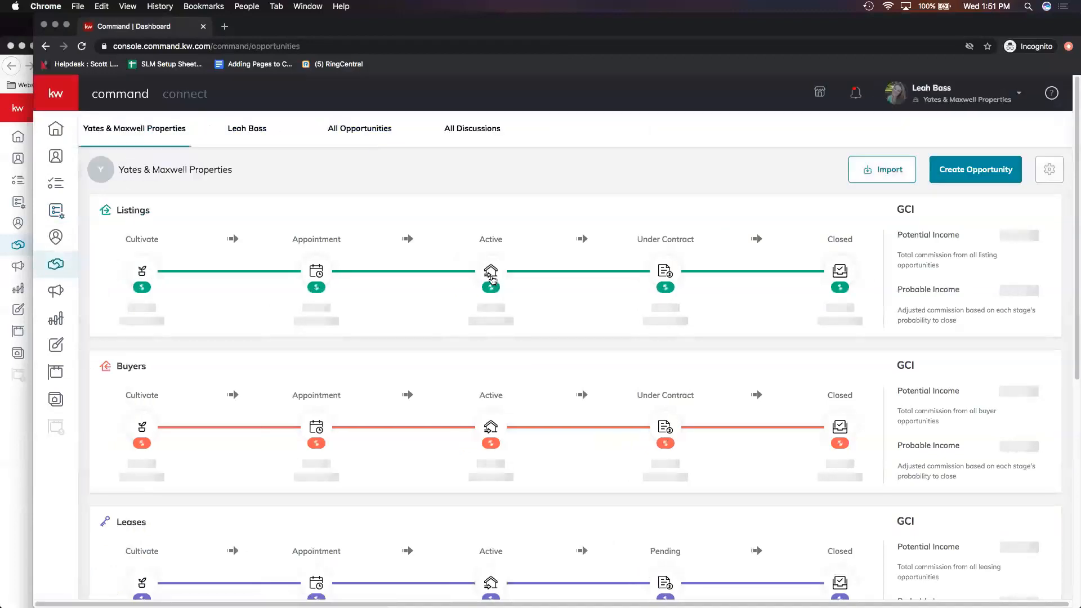
click(496, 276)
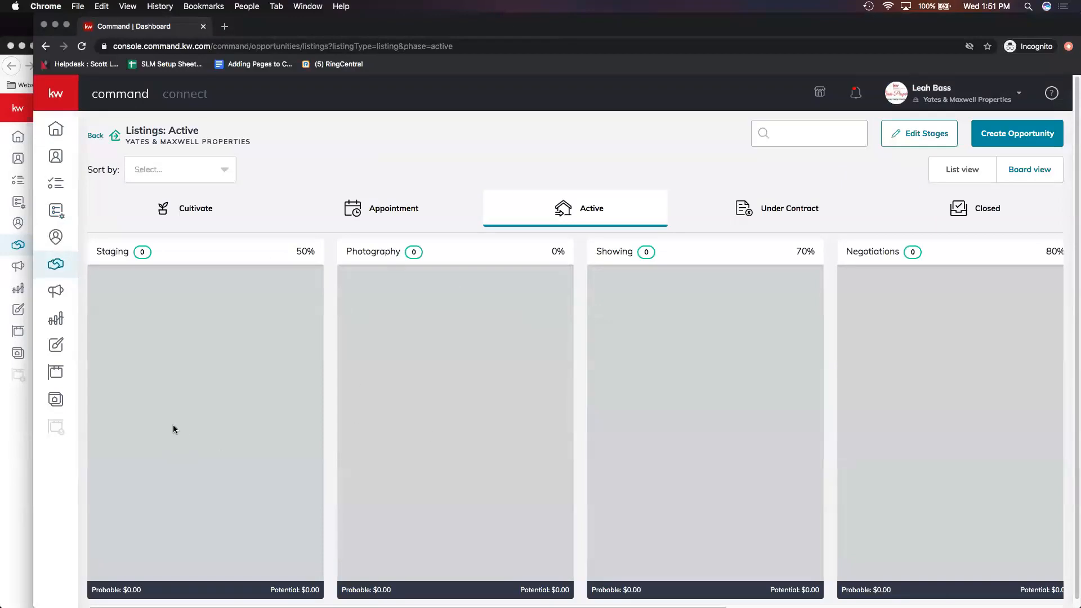
- Switch back to Firefox and add the second agent back to the opportunity's assignees, then save
click(16, 429)
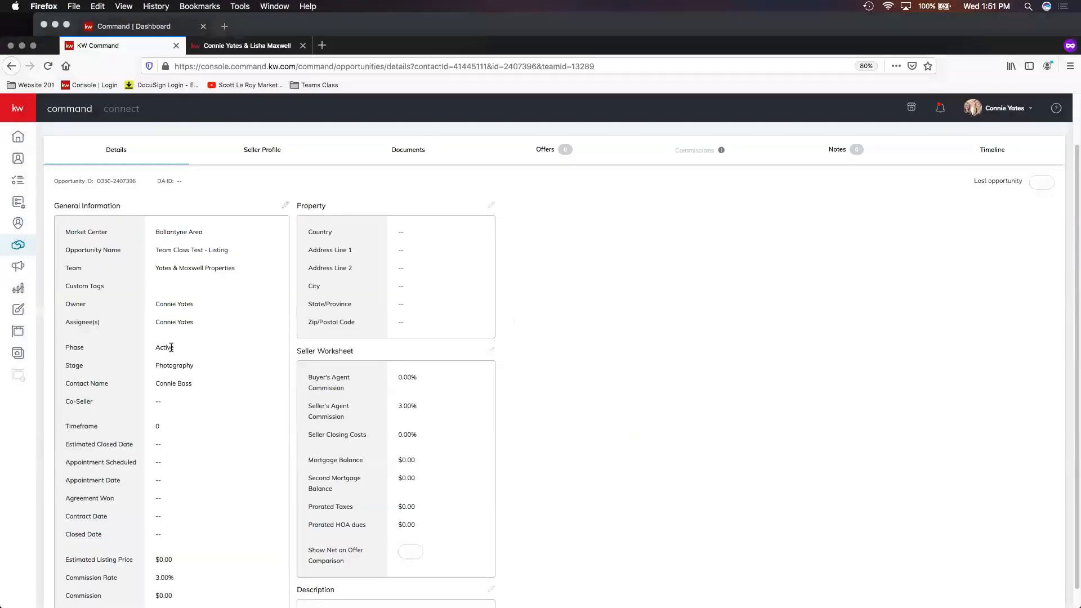
click(285, 207)
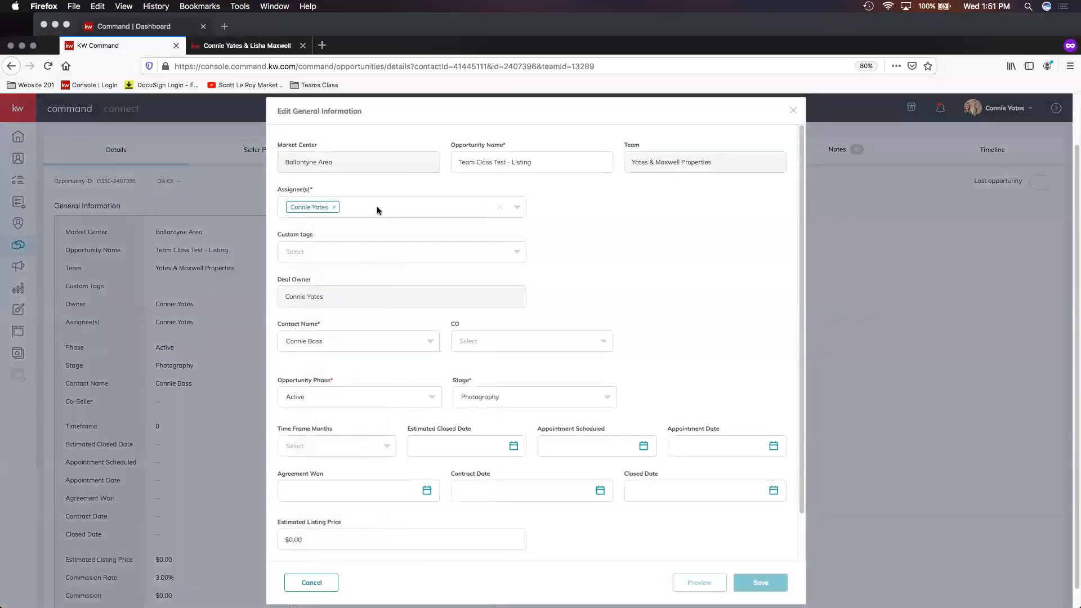
click(377, 208)
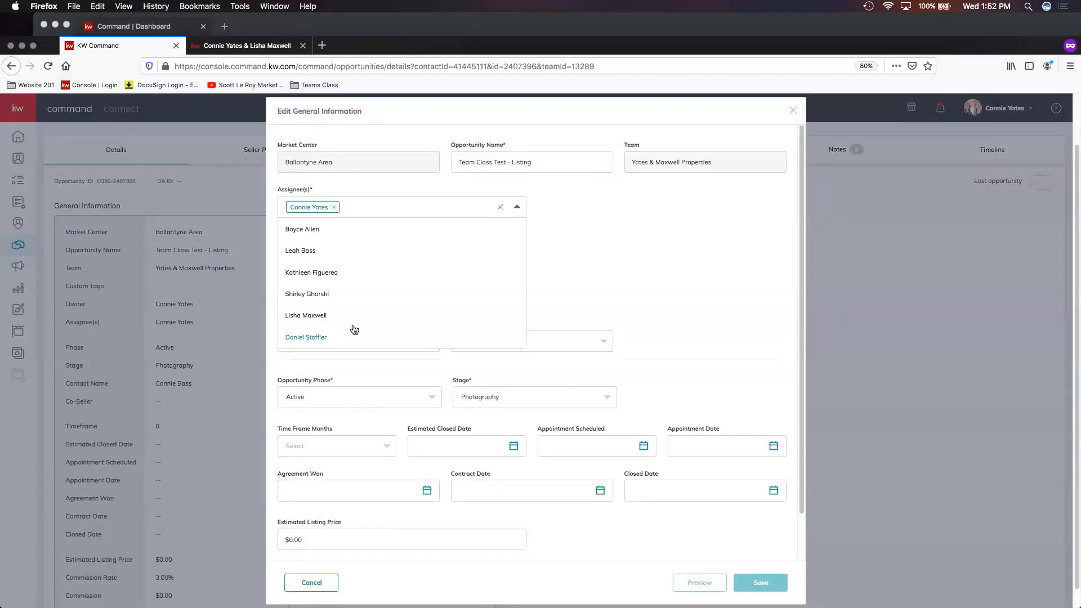
click(309, 256)
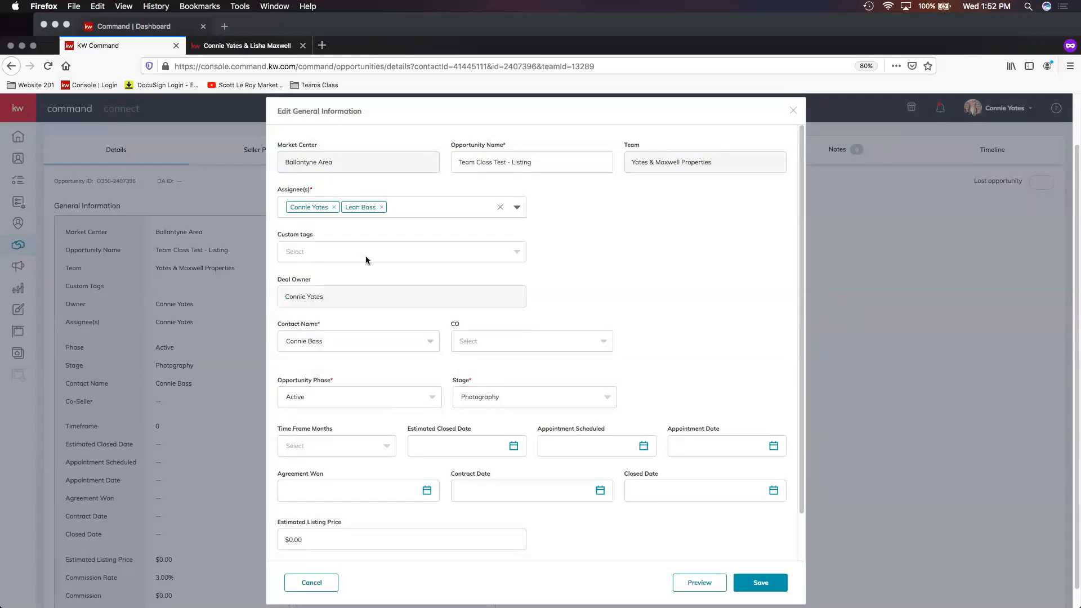
click(755, 586)
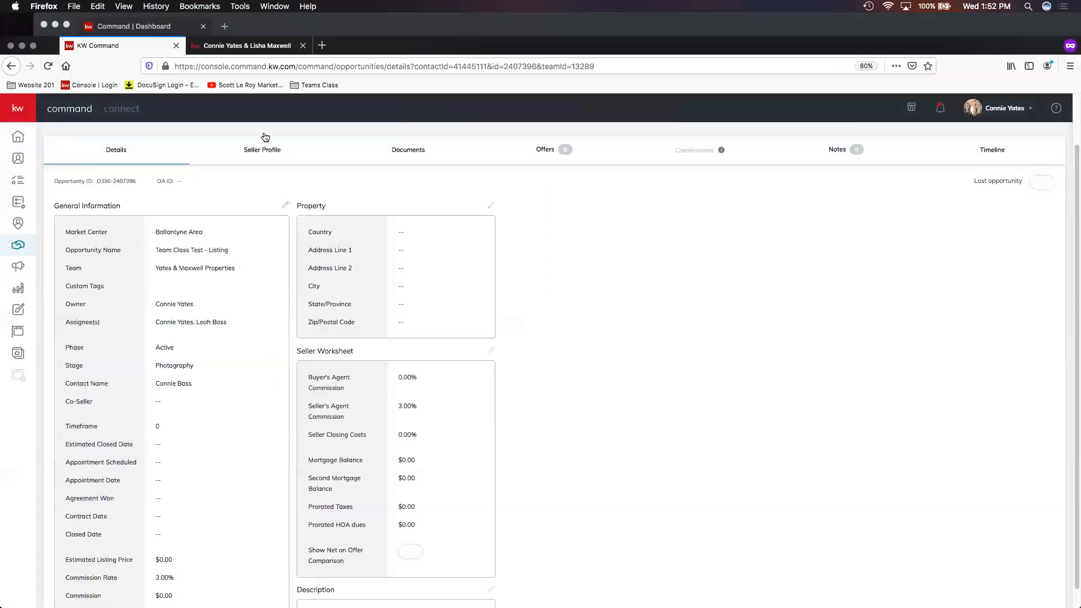
- Check the second agent's active listings in Chrome, then return to the Firefox active listings board
click(284, 30)
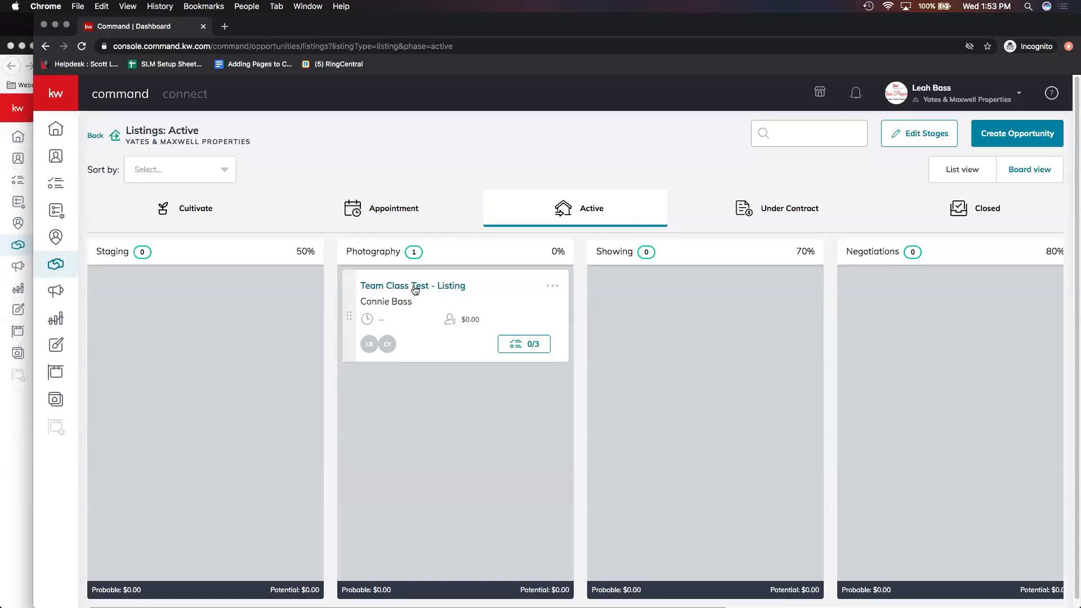
click(22, 410)
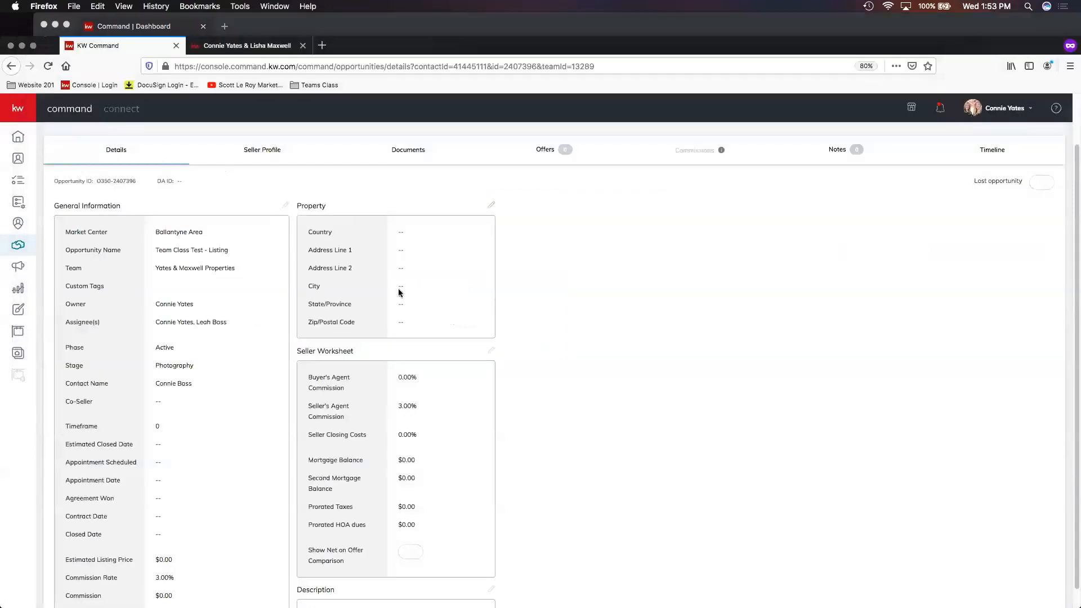
scroll(154, 198, up, 1)
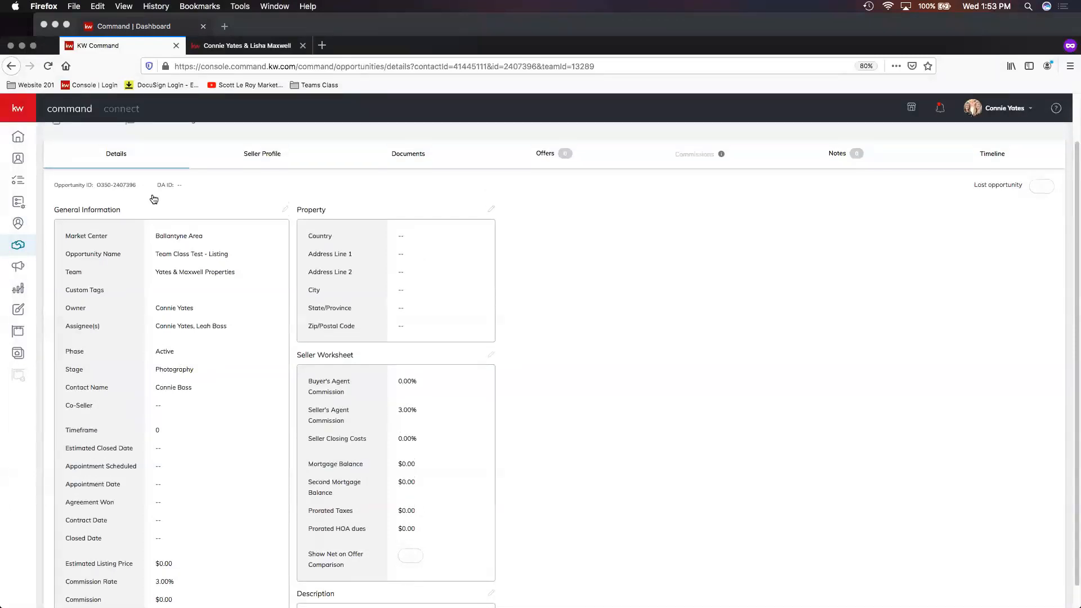
scroll(79, 141, up, 2)
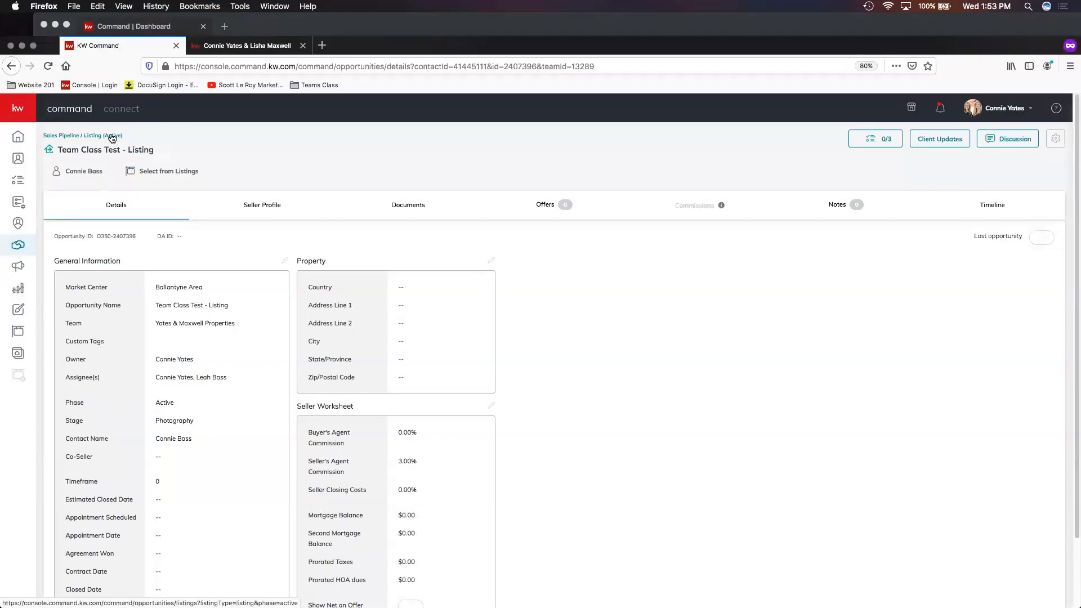
click(113, 137)
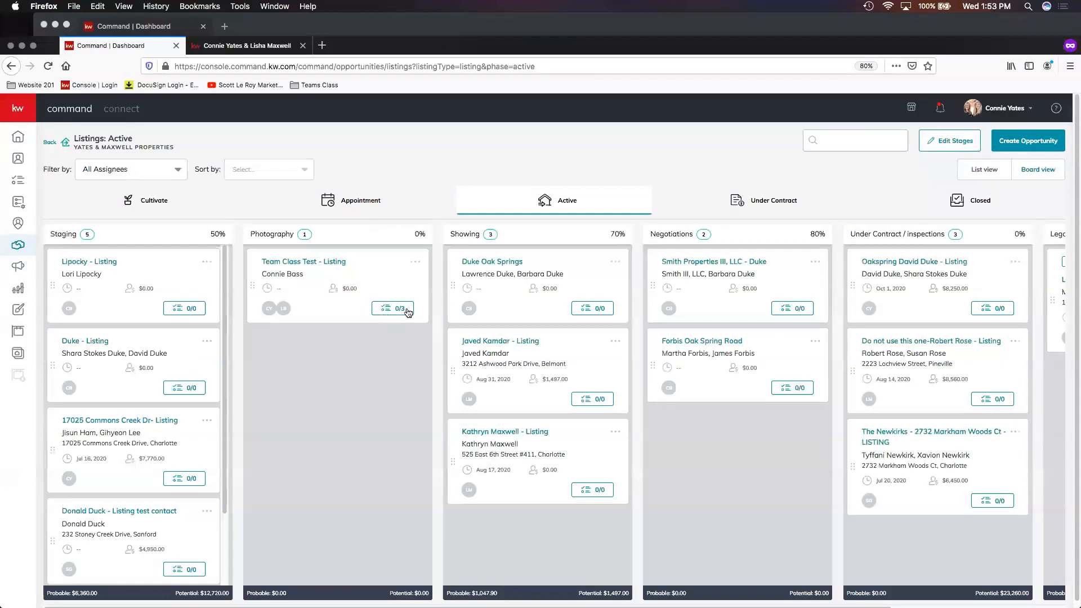
- Open Edit Stages for the active listing stages
click(398, 307)
click(392, 316)
click(942, 144)
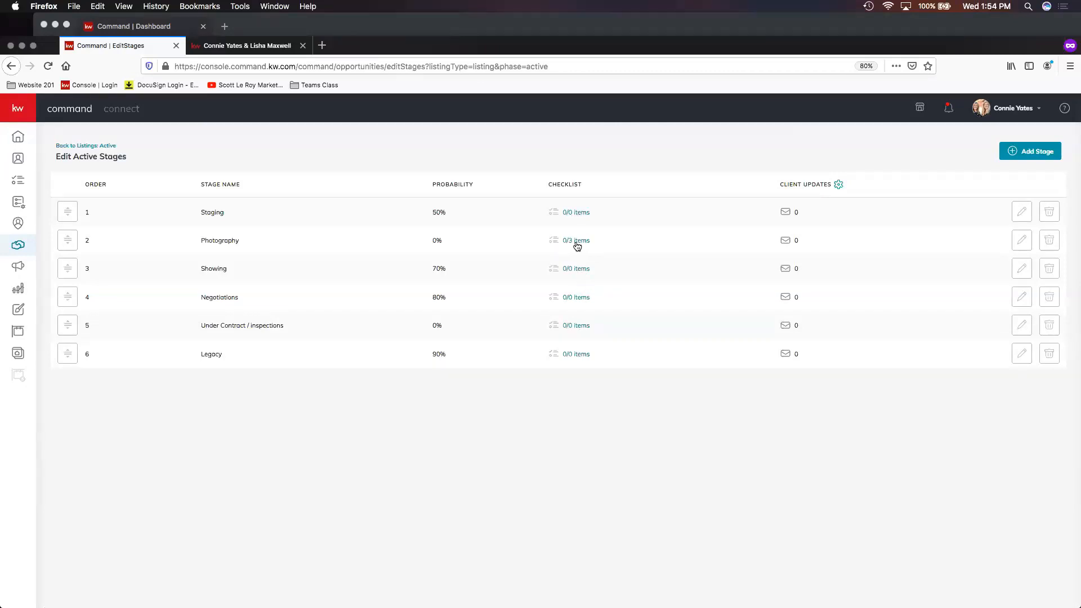
click(576, 213)
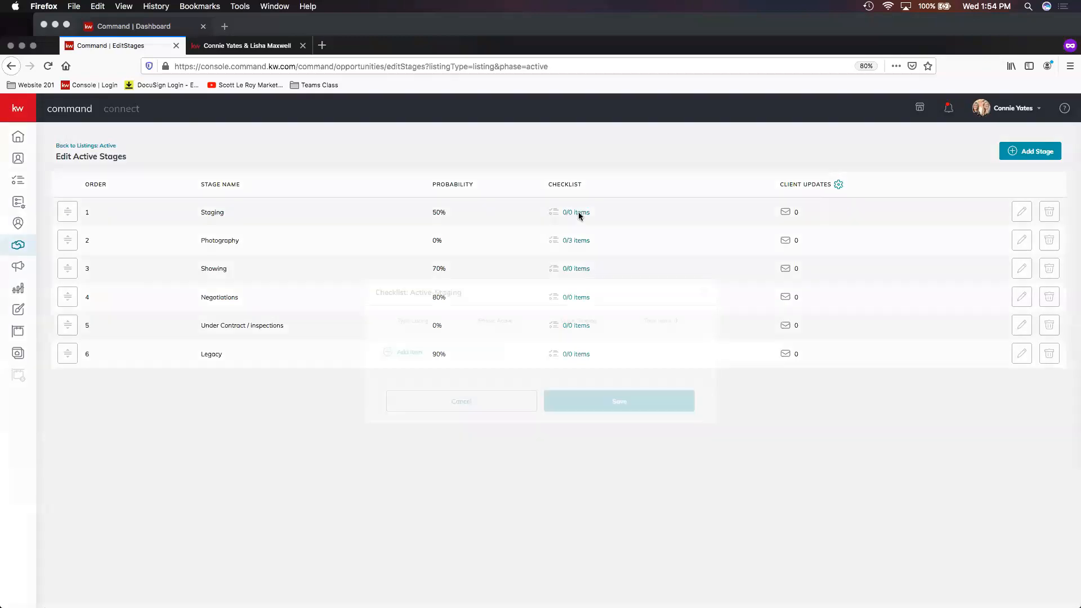
click(408, 353)
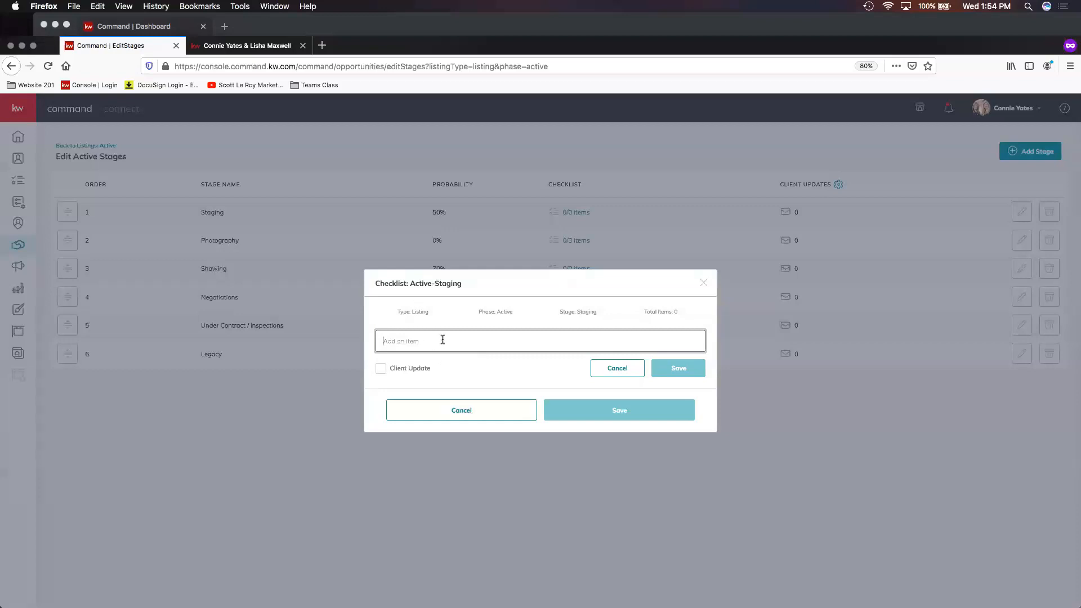
text(Contact Client)
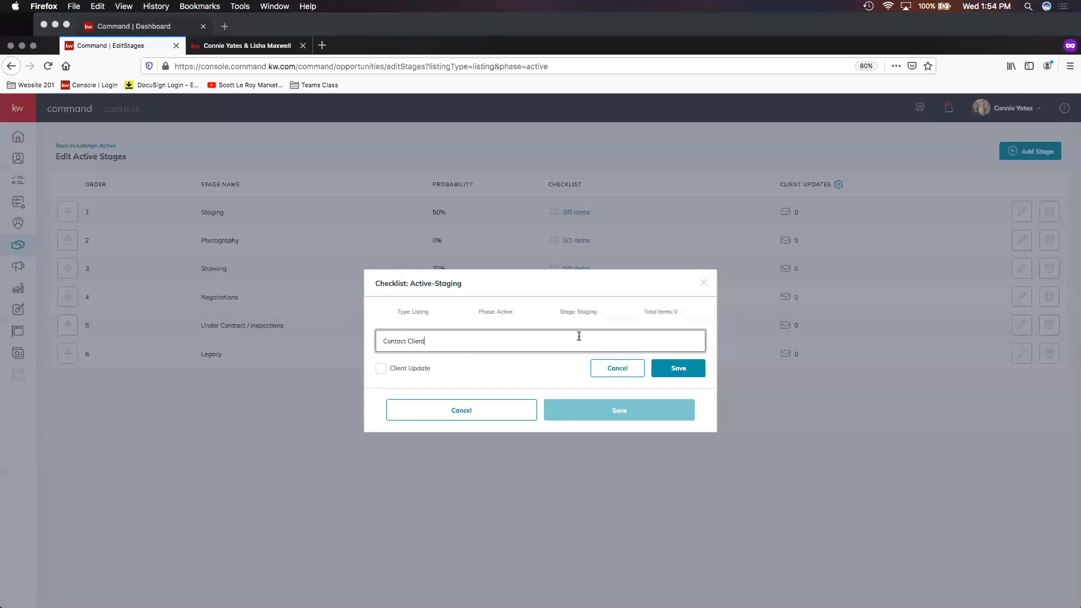
click(682, 371)
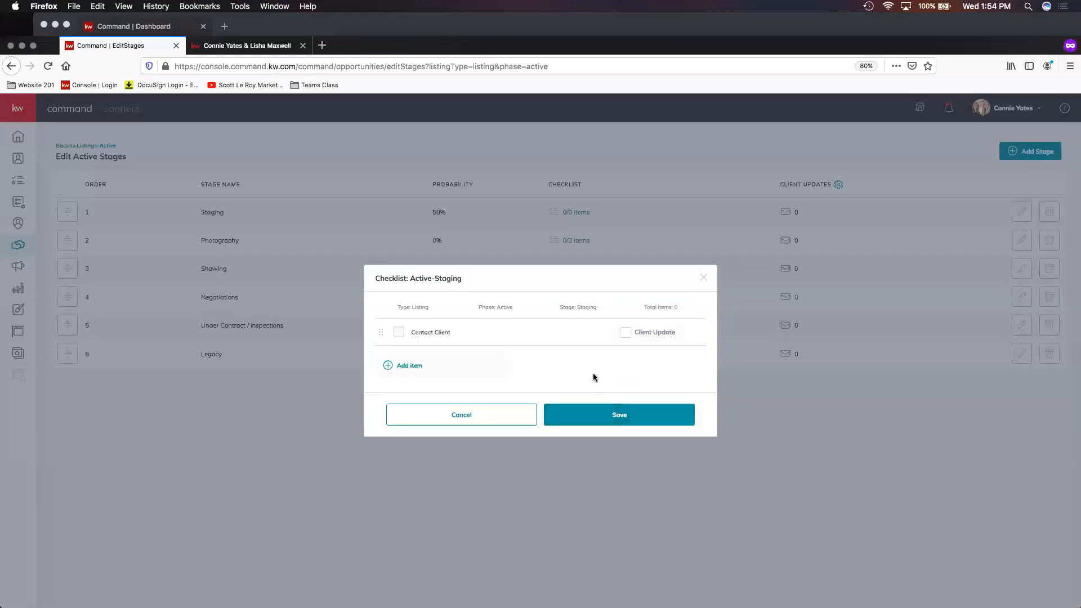
mouse_move(689, 334)
click(704, 281)
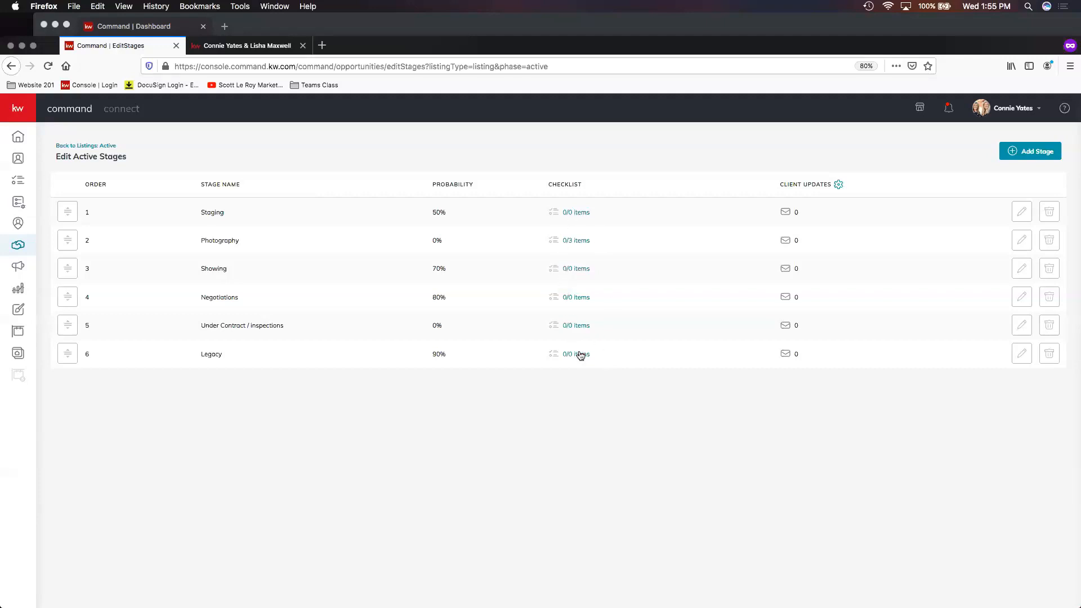
- Return to active listings, open the Team Class Test checklist and assign the landing page task to the second agent
click(100, 148)
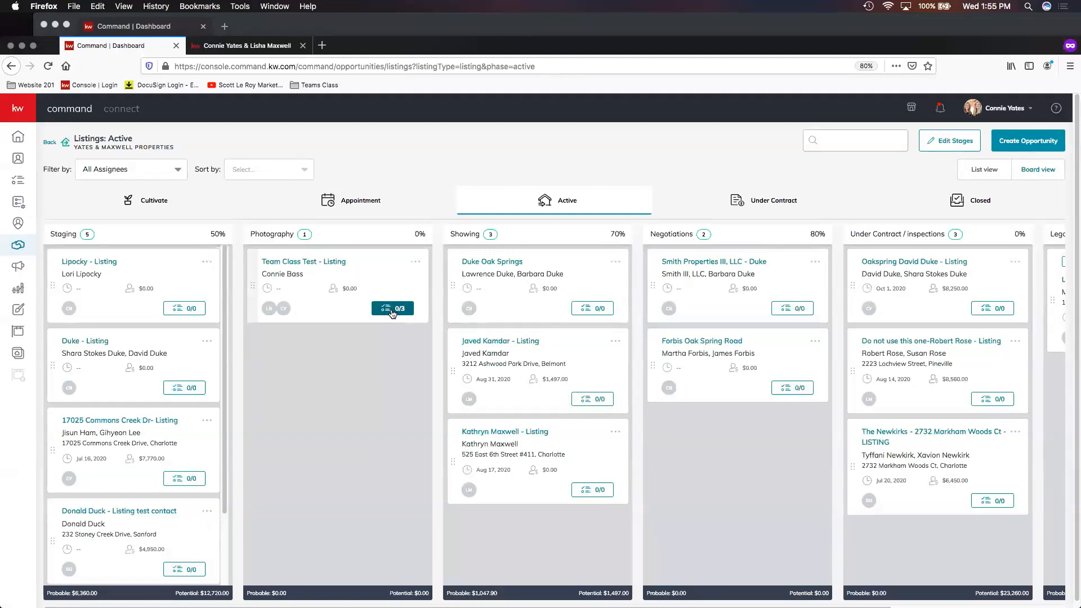
click(393, 311)
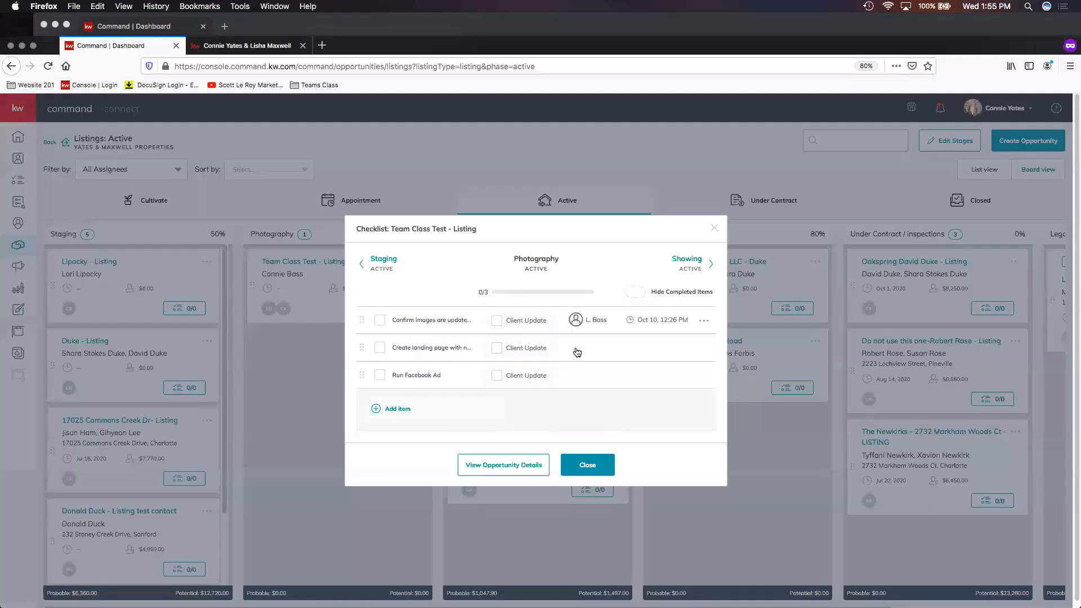
click(589, 351)
click(607, 410)
- Set the landing page task's due date to October 2, 2020 at 1:56 PM and close the checklist
mouse_move(642, 354)
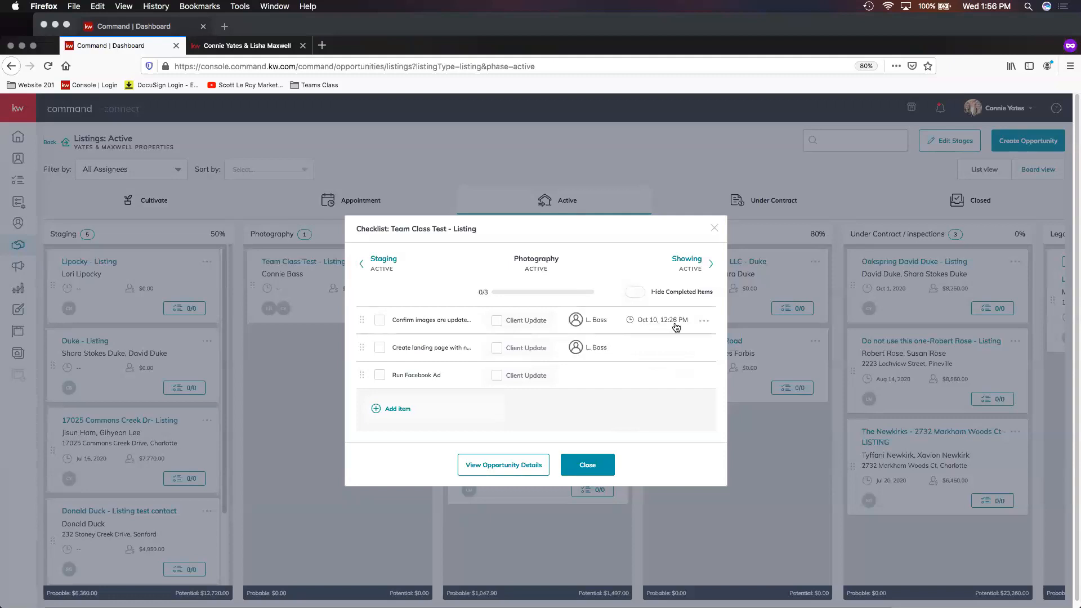
click(654, 349)
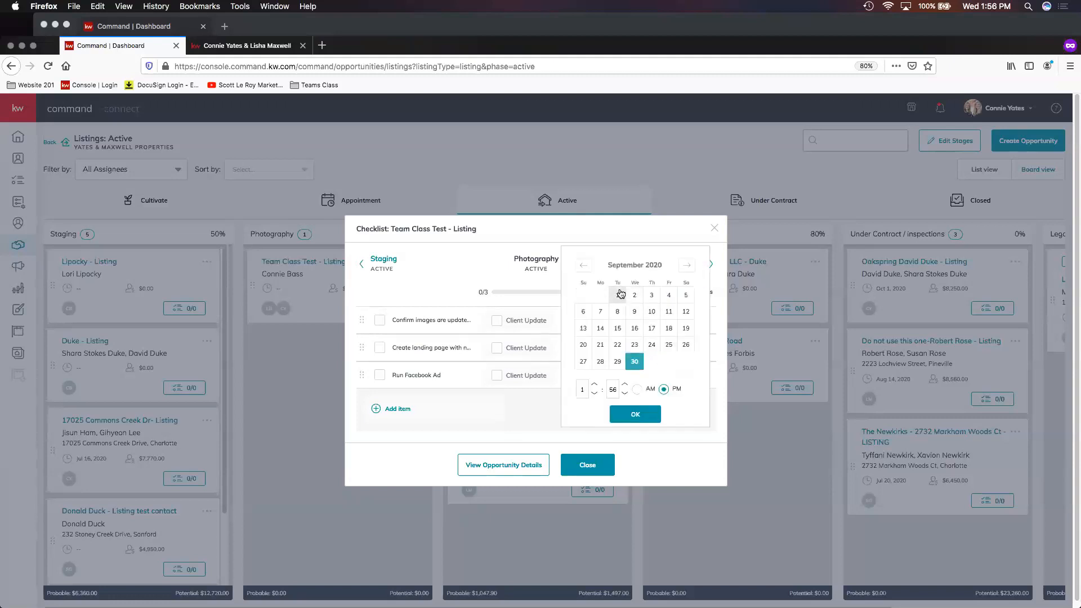
click(688, 265)
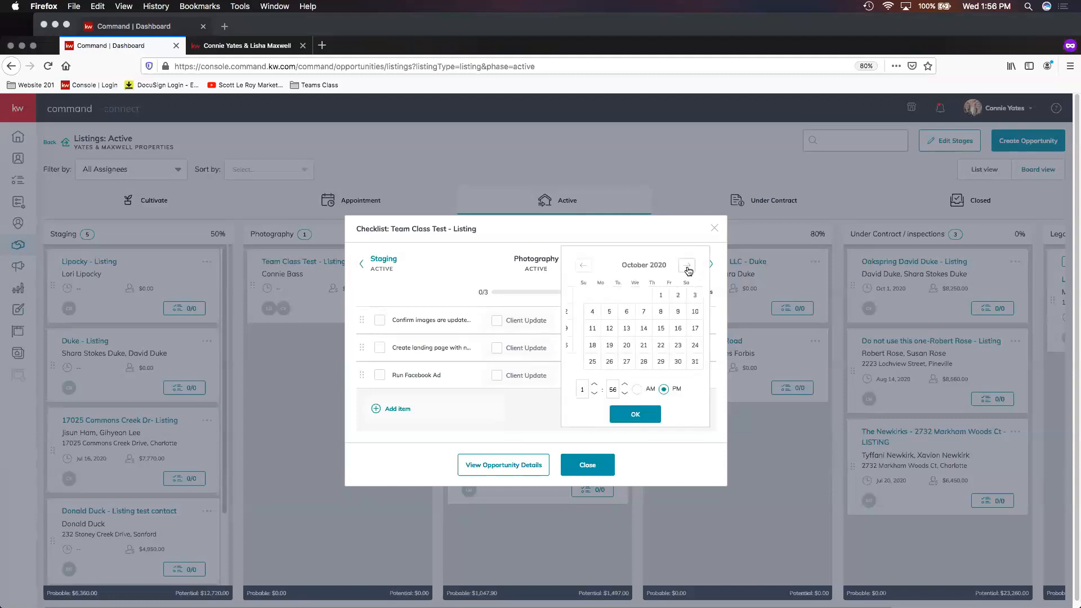
click(669, 298)
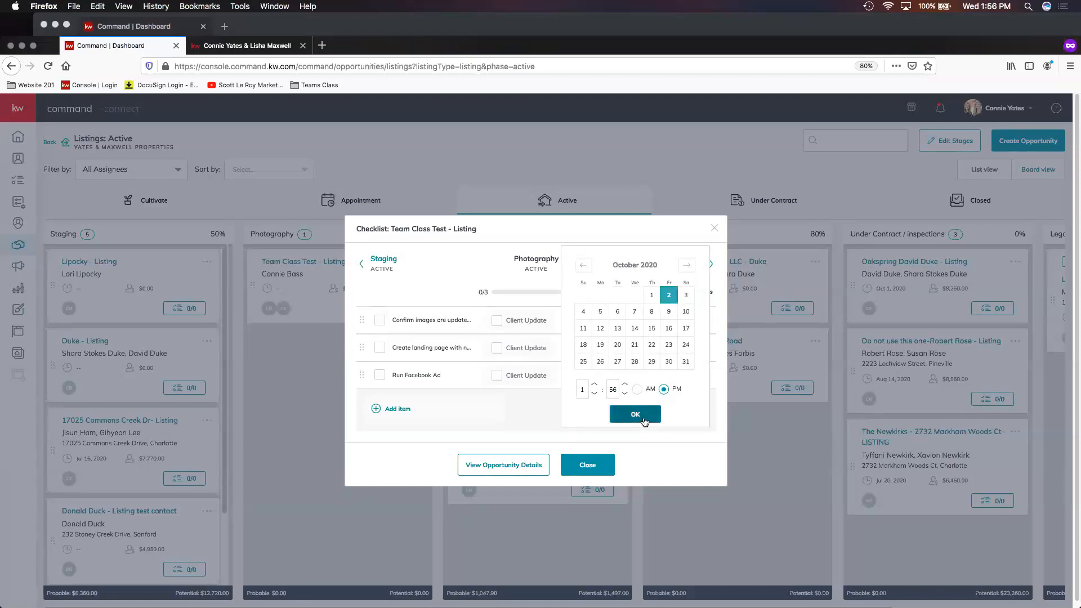
click(644, 419)
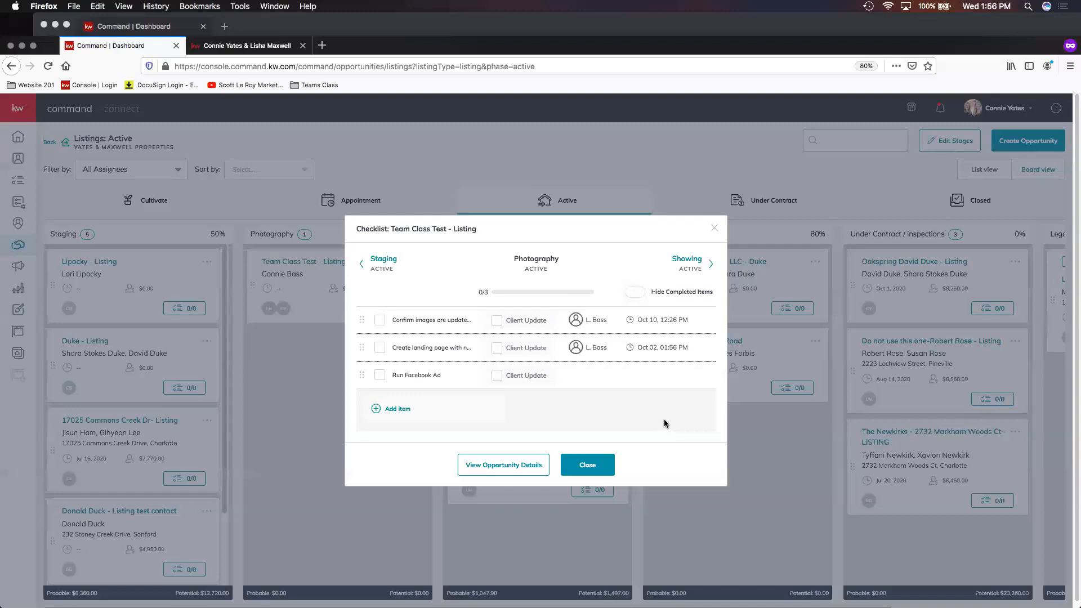
click(587, 466)
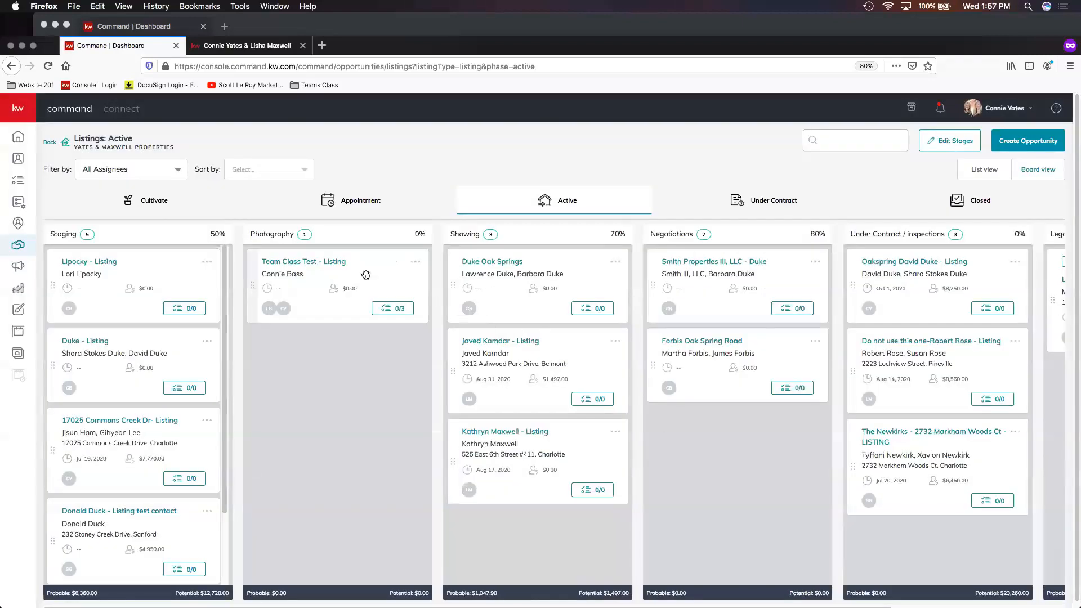
- Open the Team Class Test opportunity's discussion and reply in the existing thread with "Sent new task! 9/30"
click(331, 267)
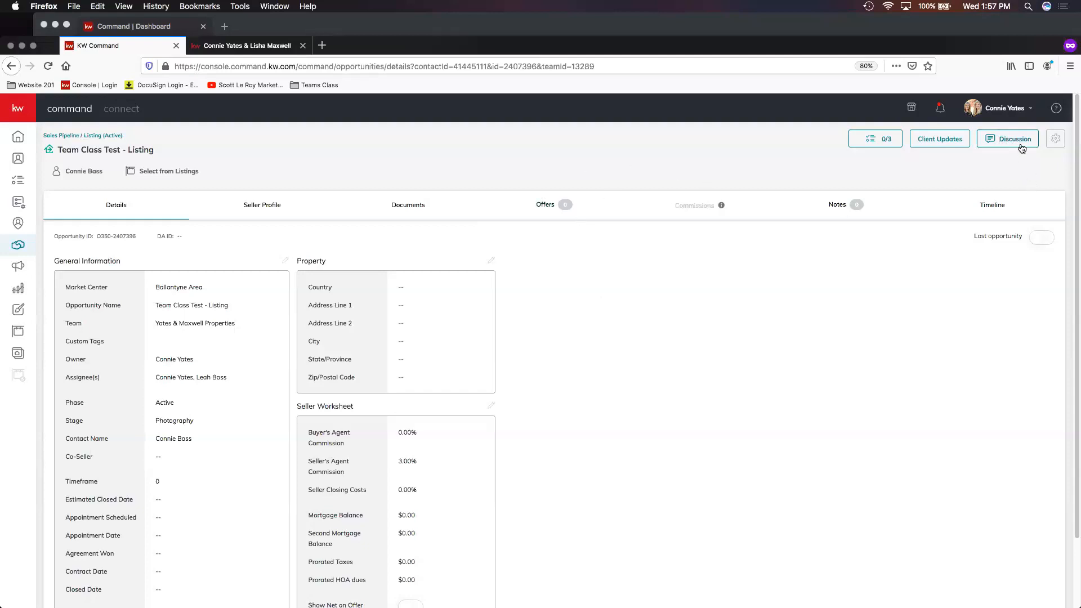
click(1002, 140)
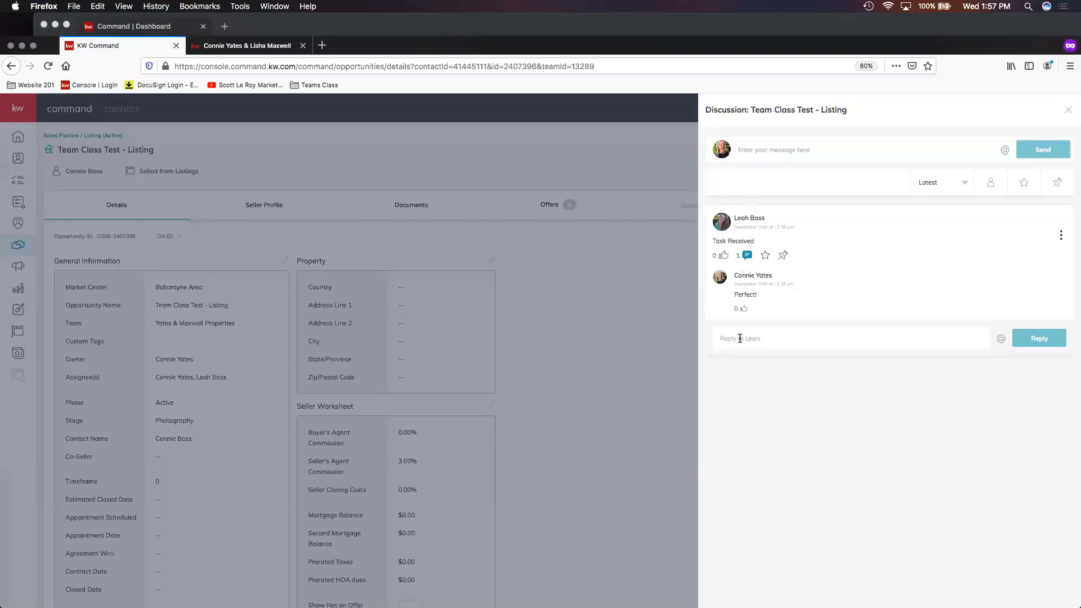
text(t new task!)
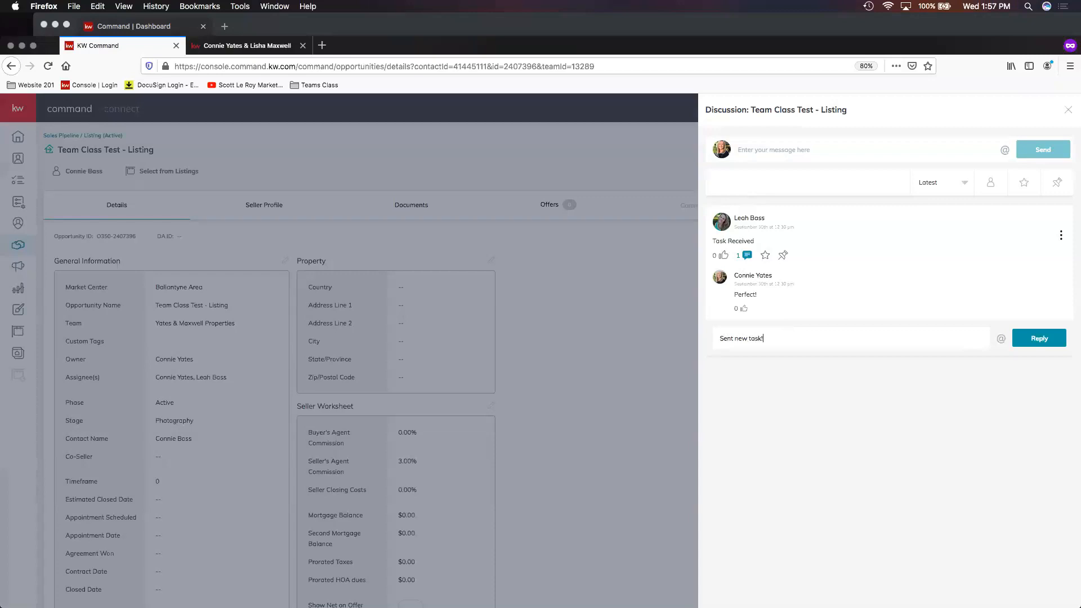
text( 9/30)
click(1040, 338)
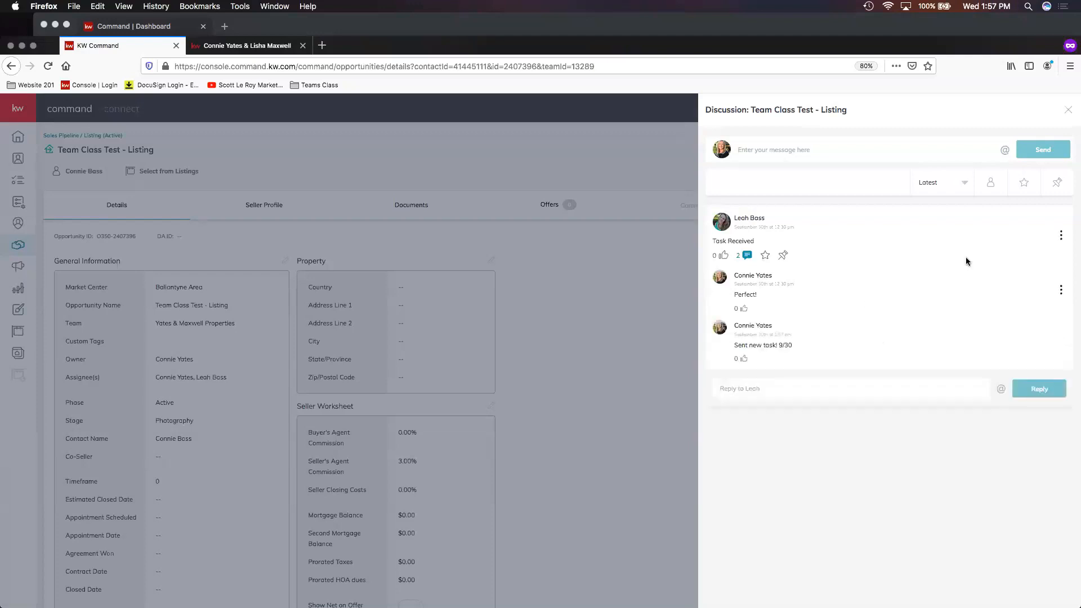
- Close the discussion, switch to Chrome and refresh the second agent's active listings
click(637, 278)
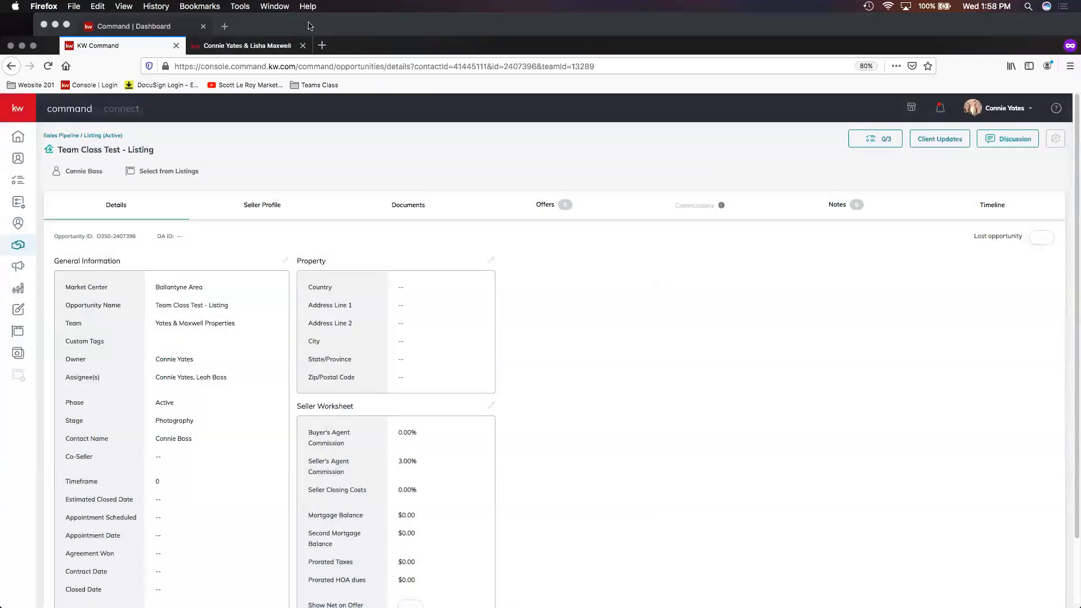
click(179, 26)
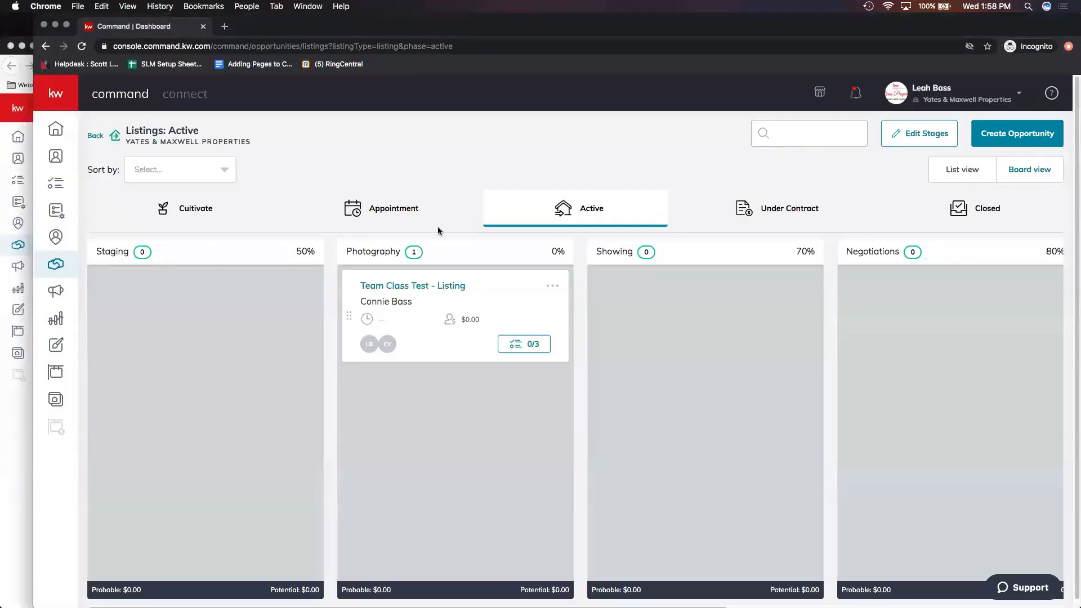
click(82, 46)
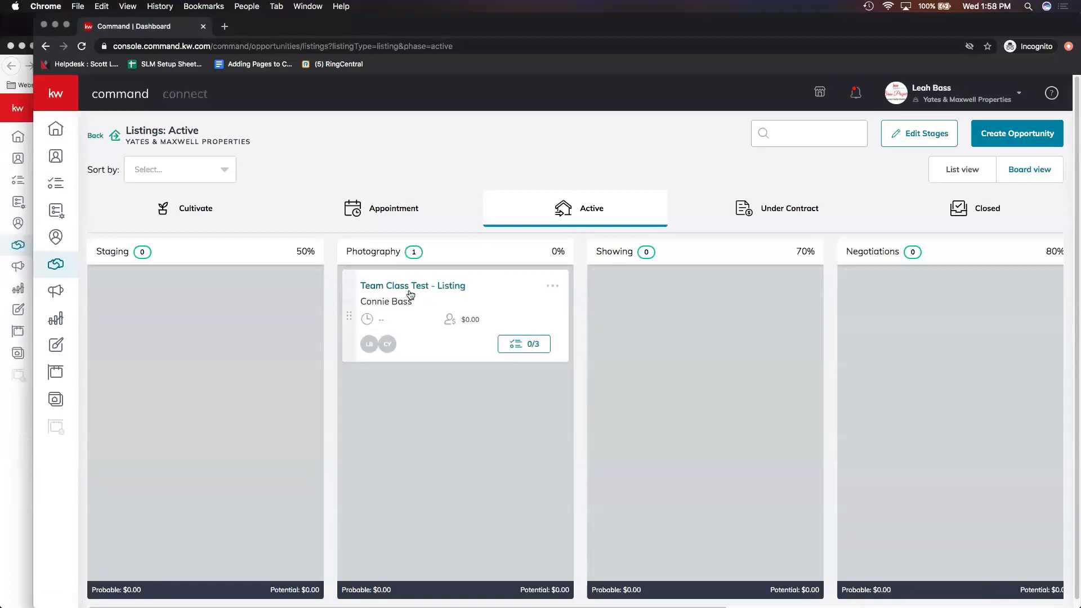
- As the second agent, open the Team Class Test opportunity and review its discussion and task checklist
click(429, 289)
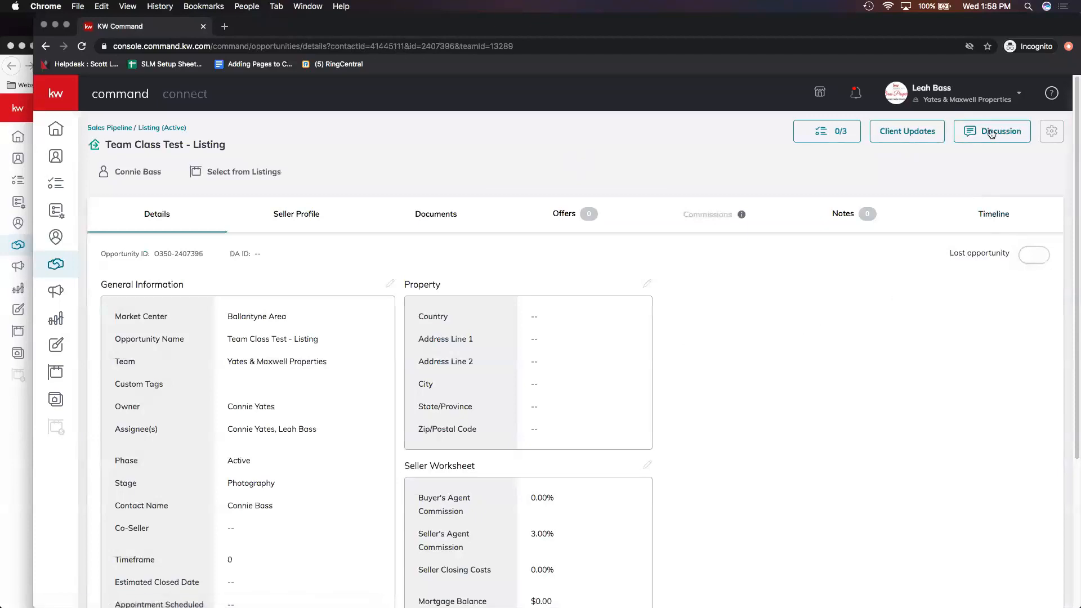
click(82, 46)
click(993, 136)
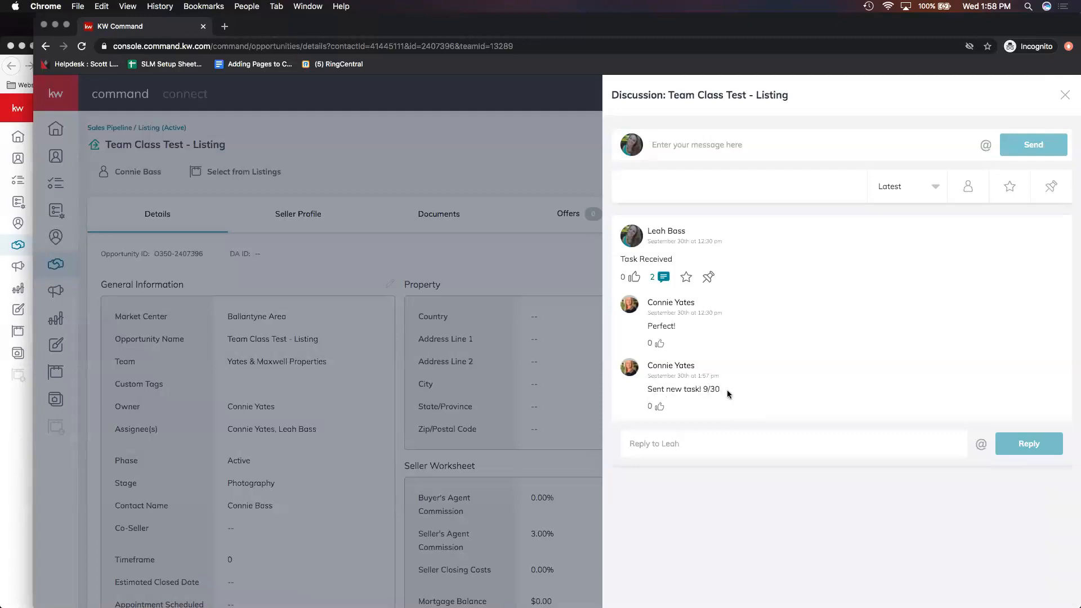
click(553, 258)
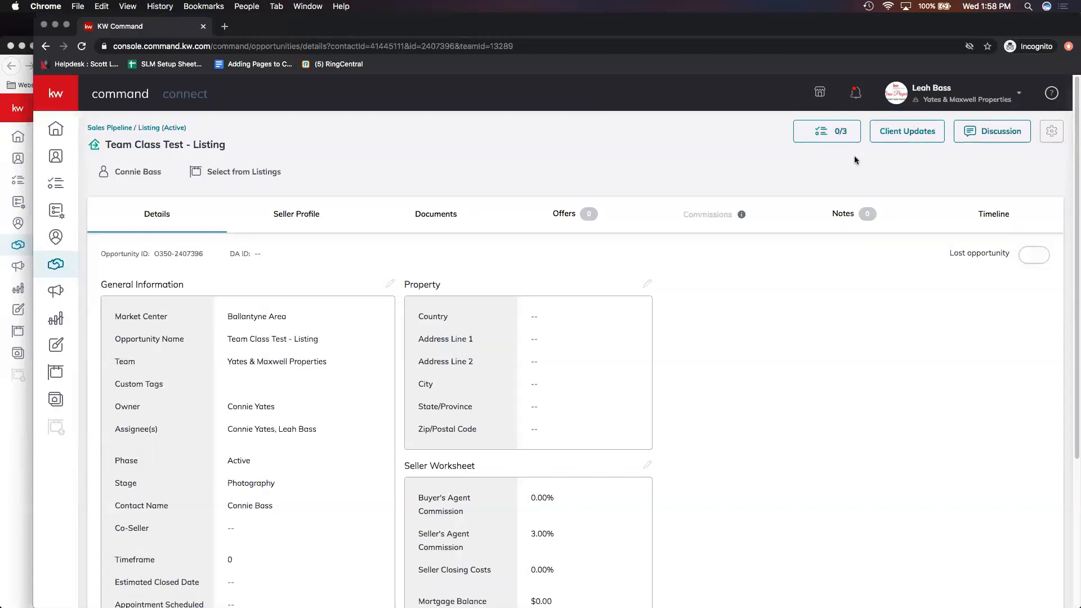
click(832, 134)
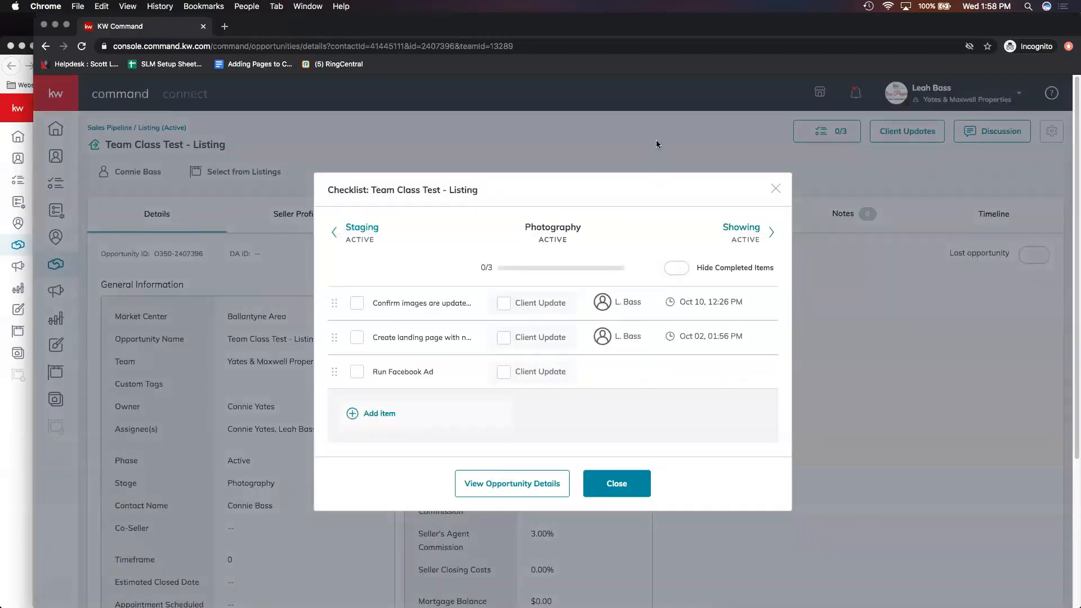
- Close the checklist, refresh the opportunity page and check the second agent's notifications
click(777, 189)
click(856, 96)
click(572, 169)
click(82, 46)
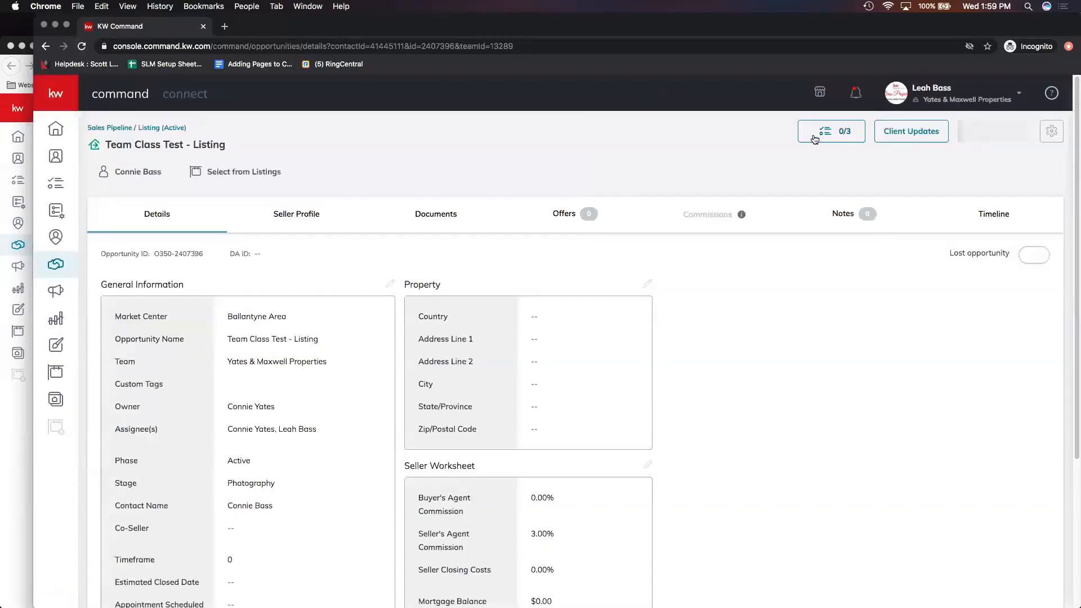
click(856, 93)
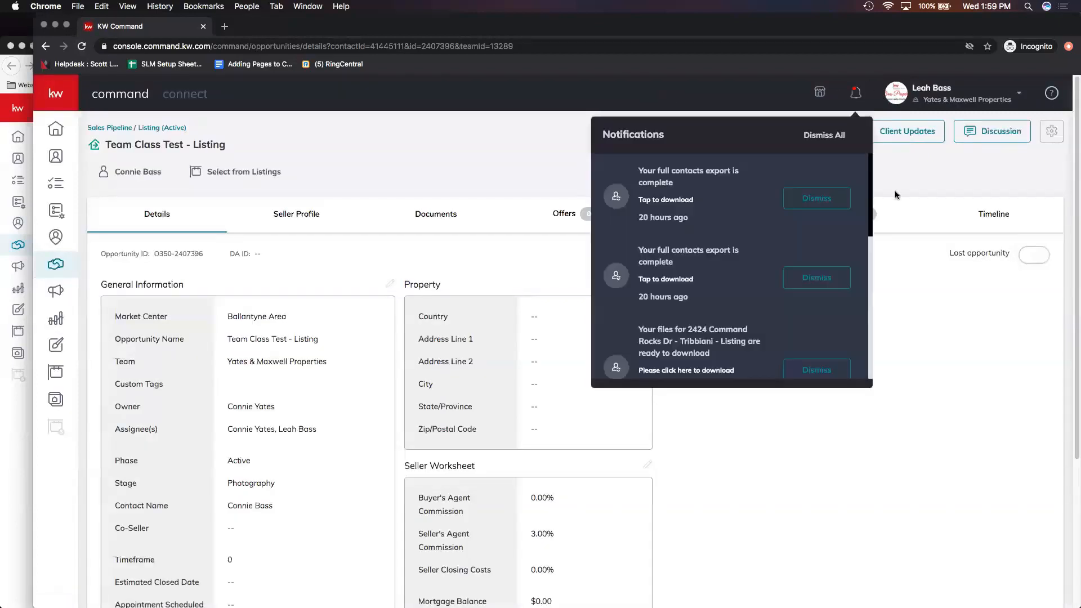
click(510, 179)
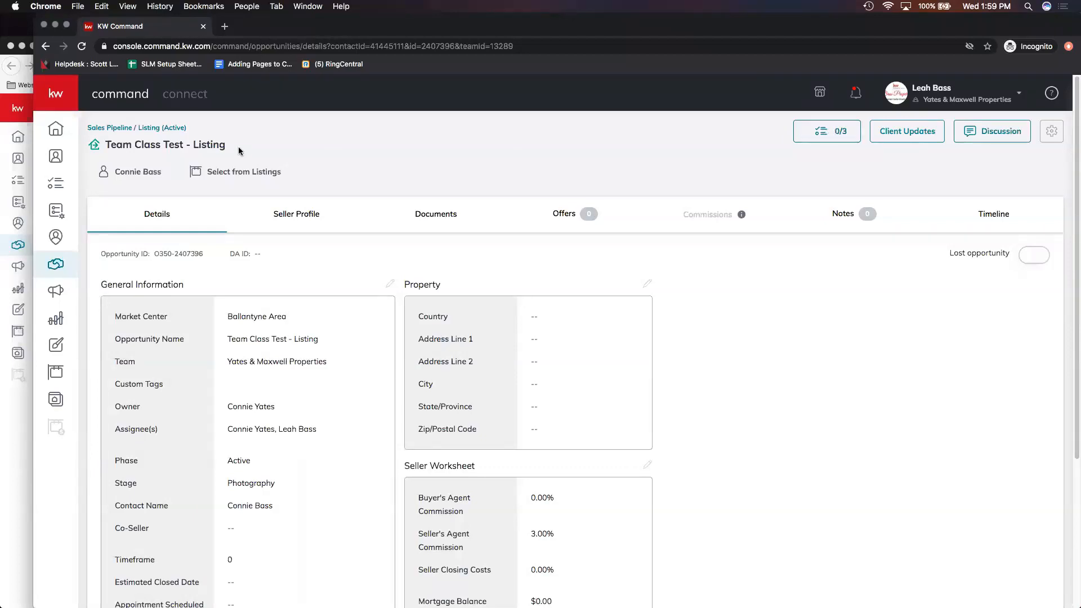
- Switch to Firefox, open Contacts under the Yates & Maxwell Properties team account and filter the list to the second agent's contacts
click(22, 412)
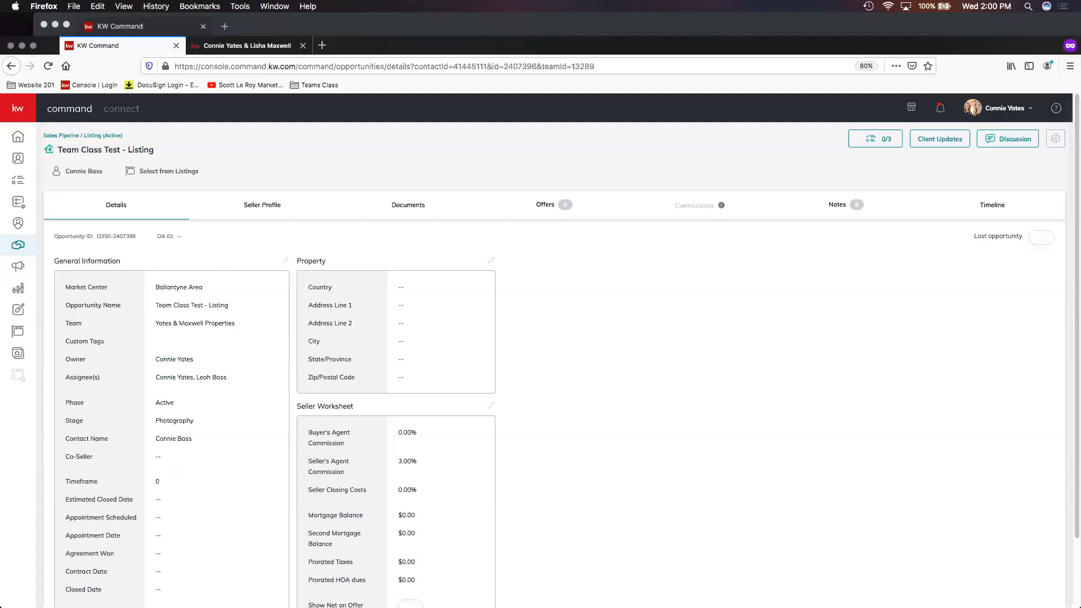
click(17, 162)
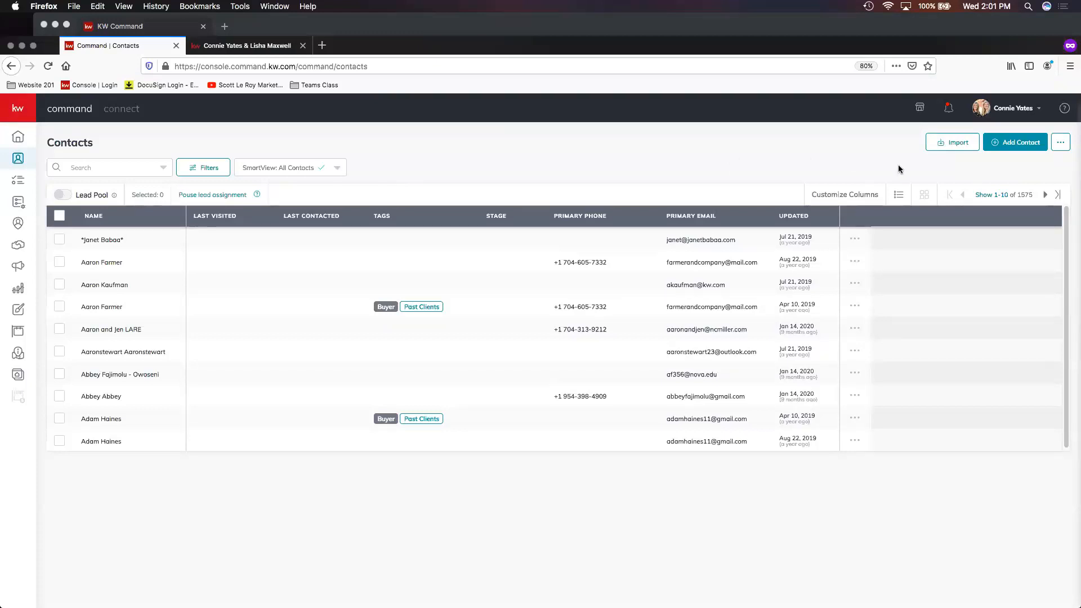
click(1015, 111)
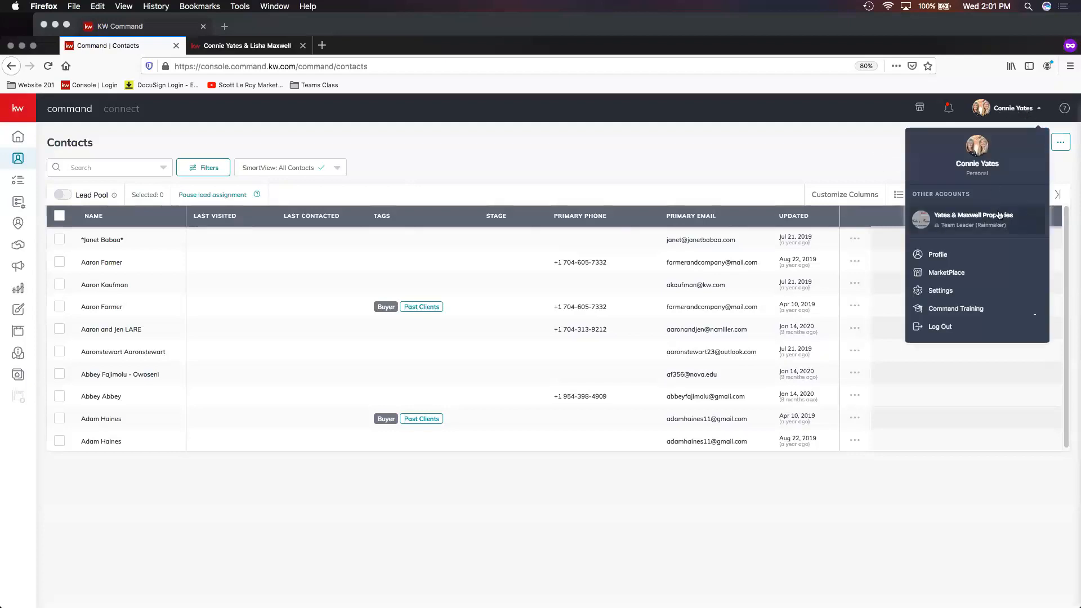
click(963, 226)
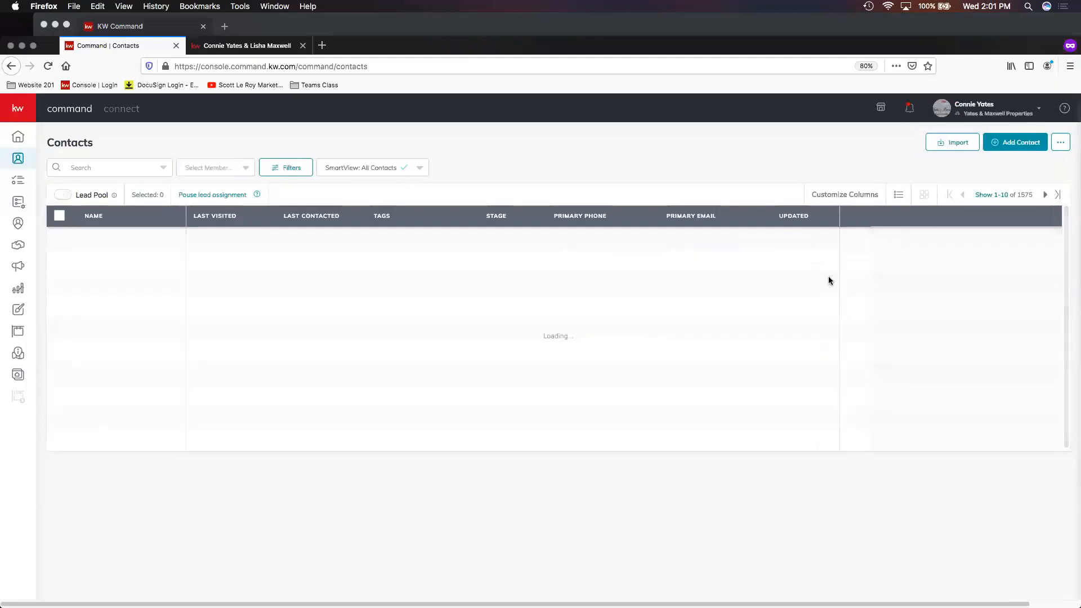
click(983, 117)
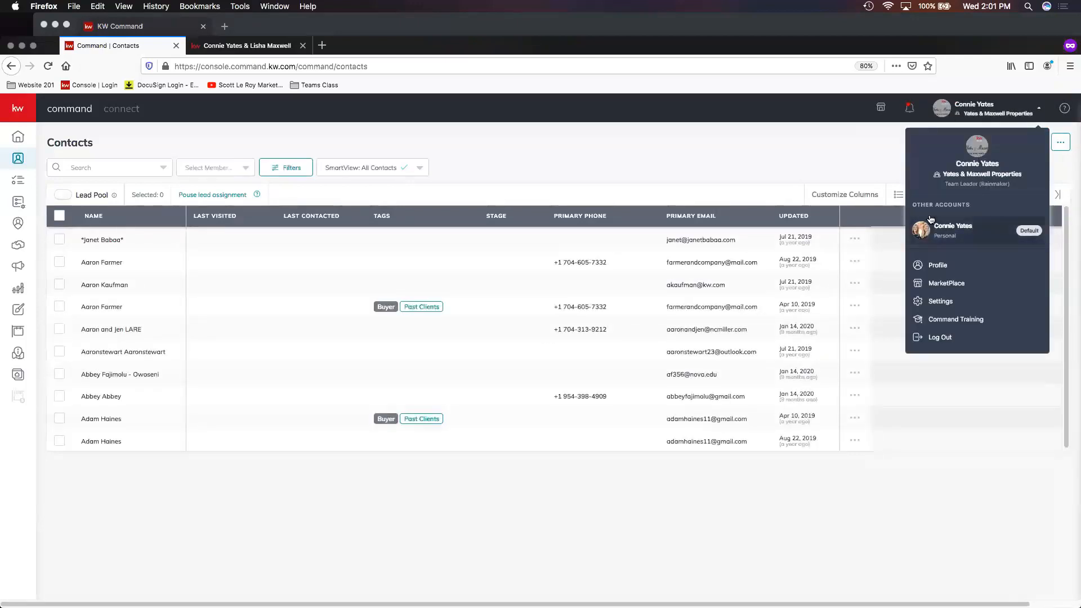
click(204, 167)
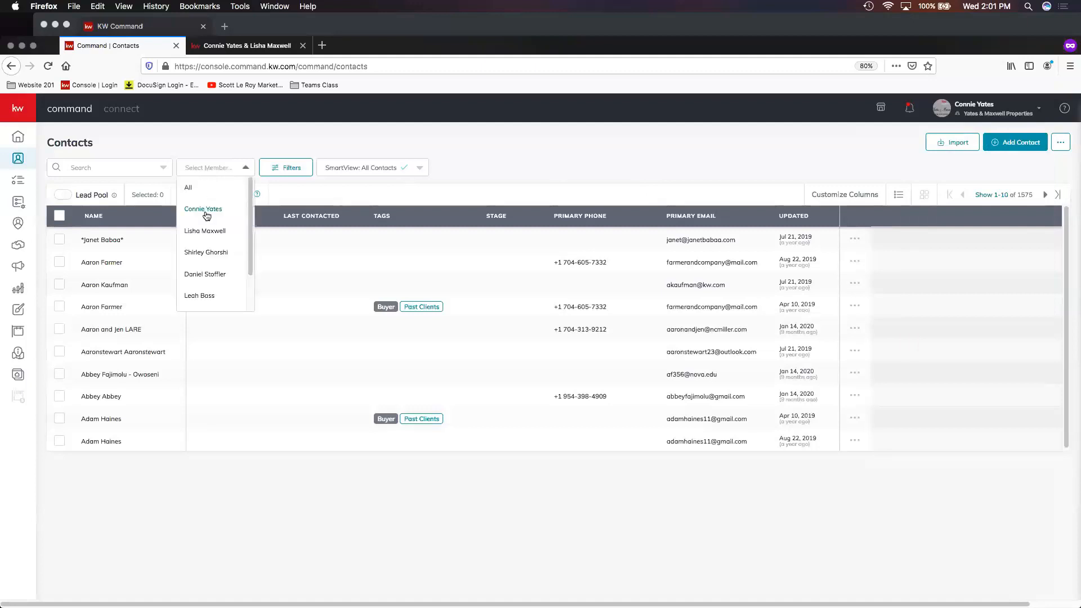
click(205, 207)
click(201, 169)
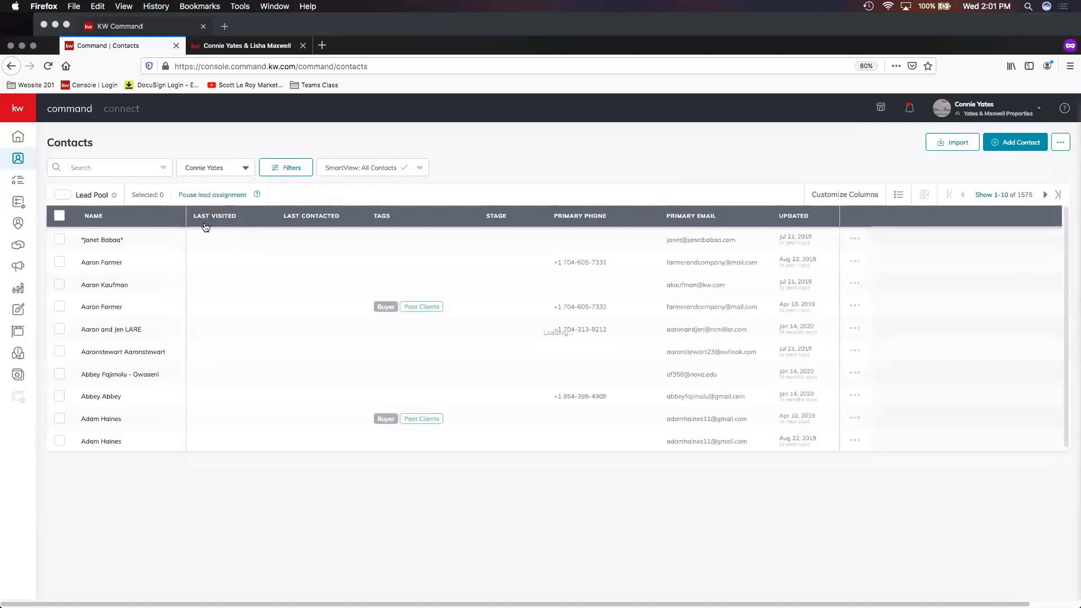
click(209, 295)
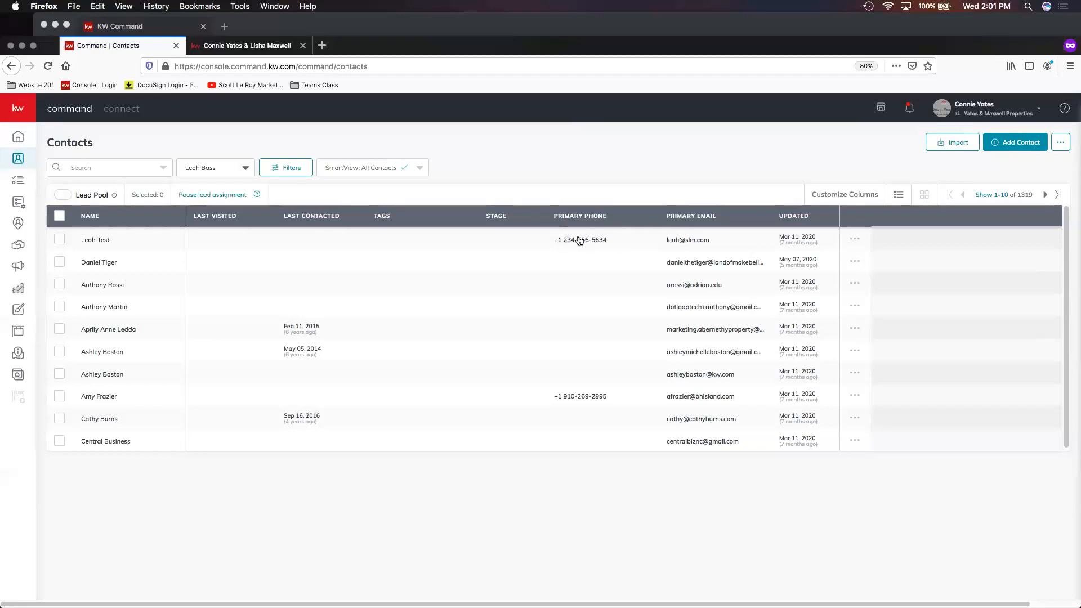
- Open the second agent's test contact and review its notes, tasks, opportunities and timeline before returning to Contacts
click(97, 242)
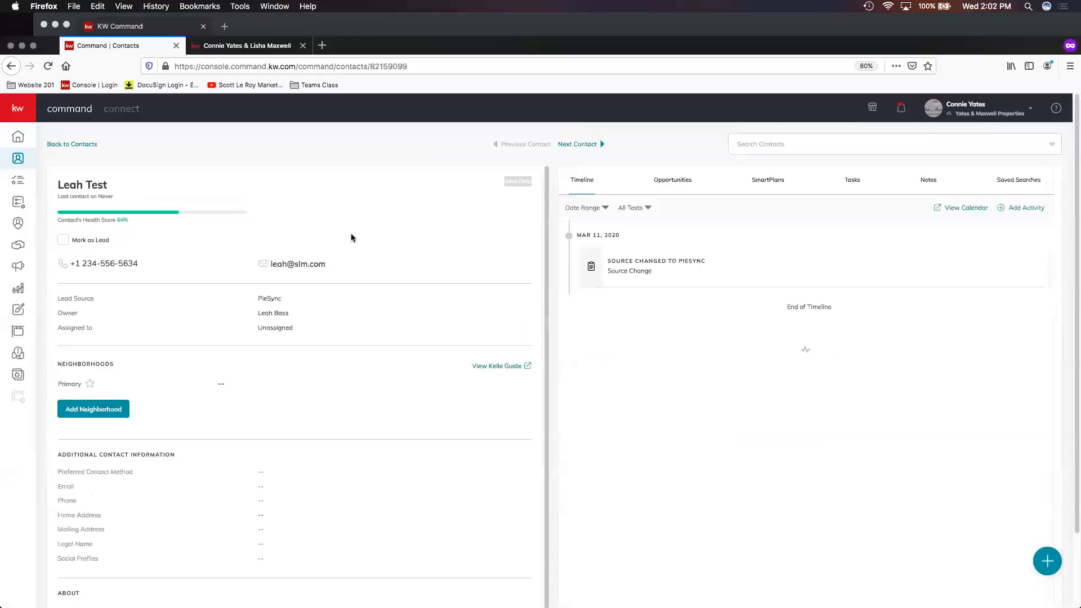
scroll(394, 248, down, 1)
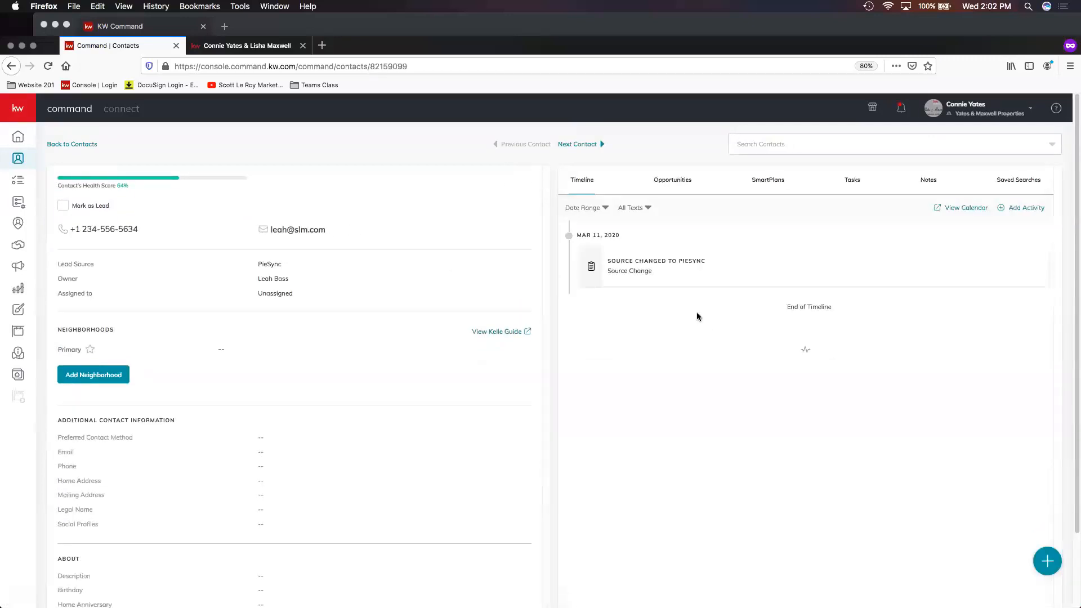
scroll(304, 233, up, 1)
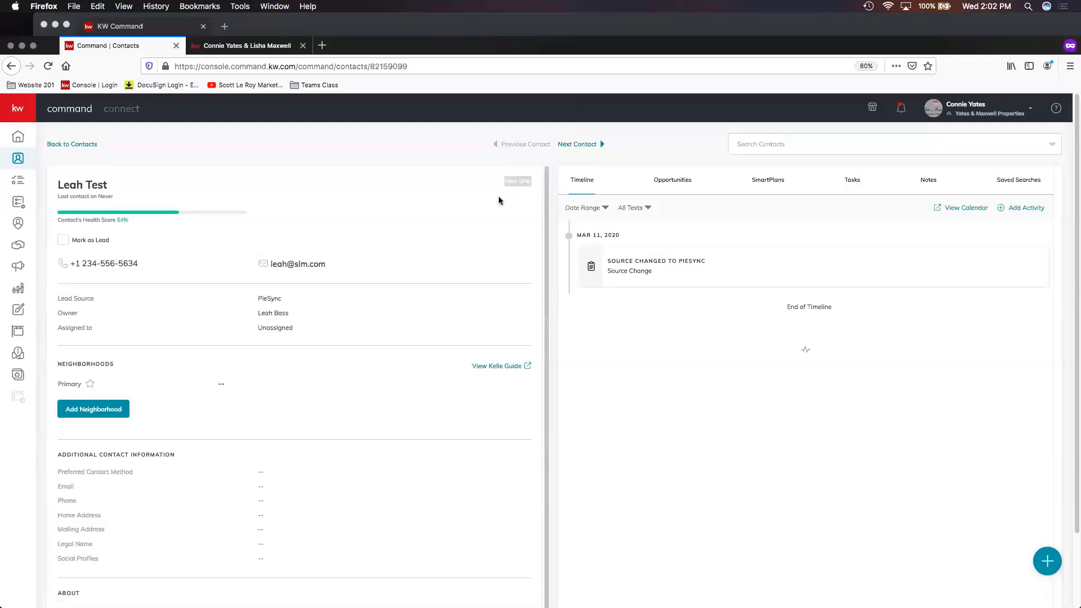
click(929, 187)
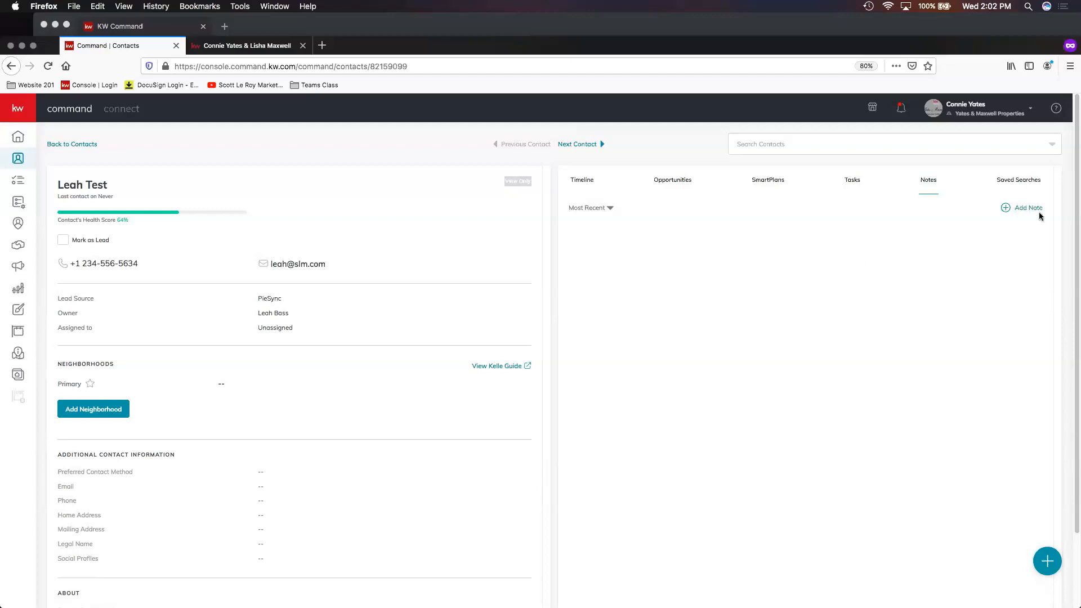
click(852, 179)
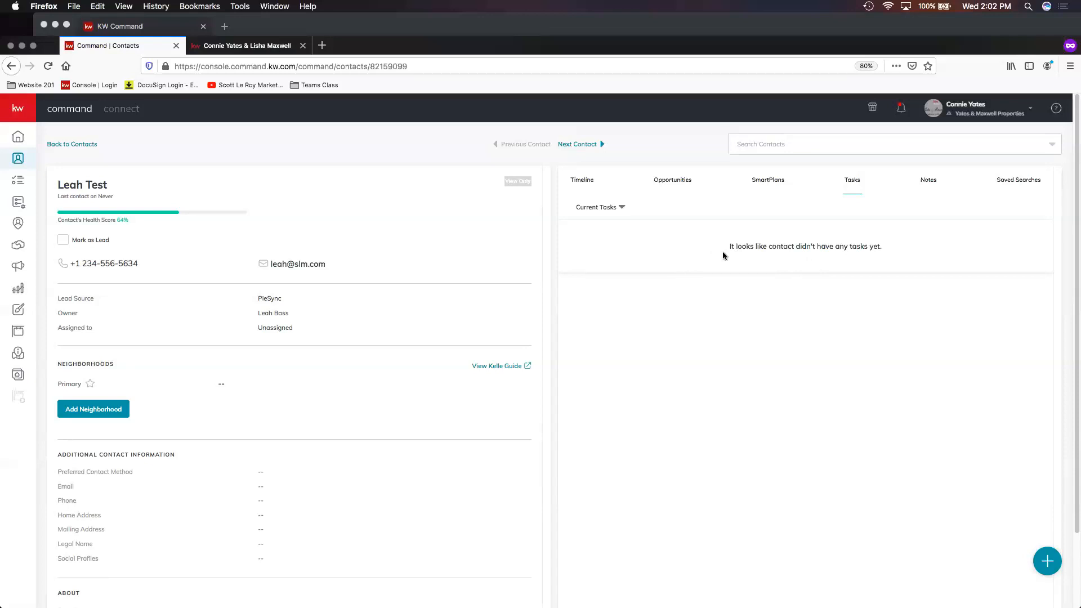
click(688, 183)
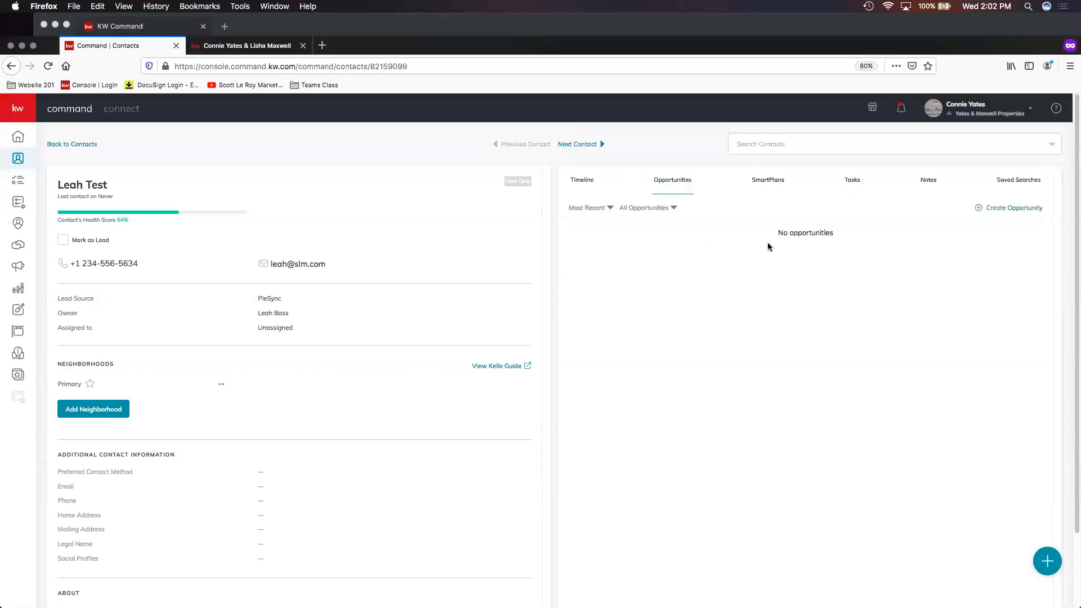
click(582, 180)
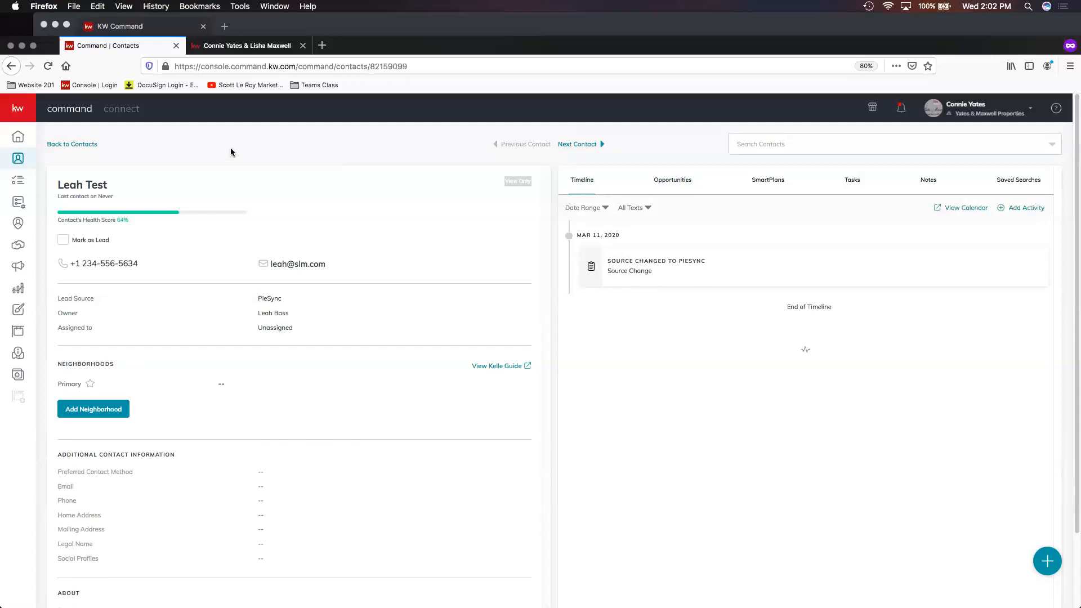
click(70, 144)
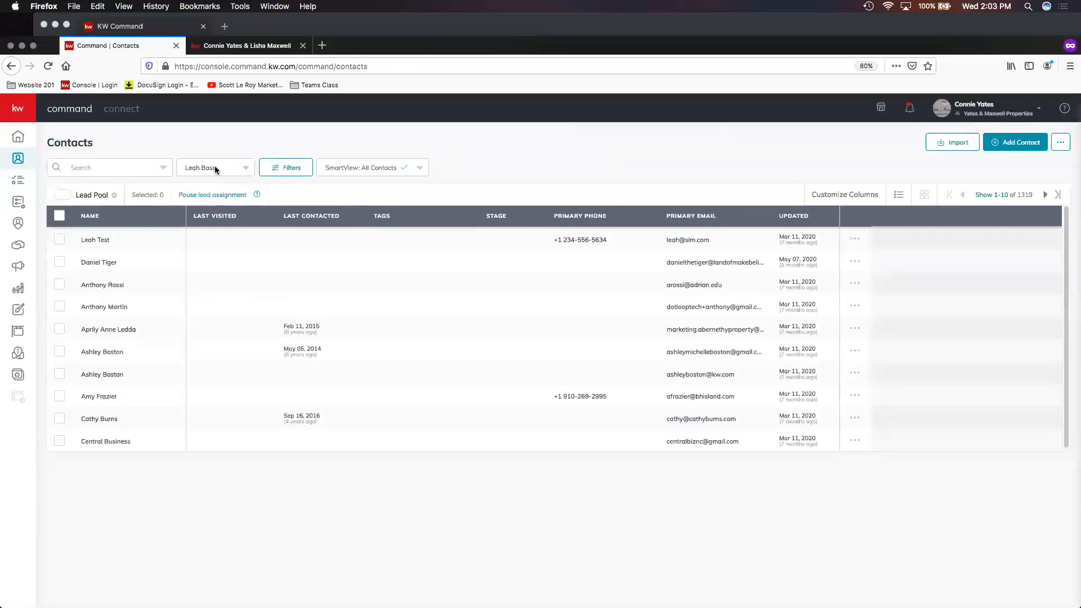
- Search contacts for "test", open the test intl contact and check its SmartPlans
click(67, 167)
text(t)
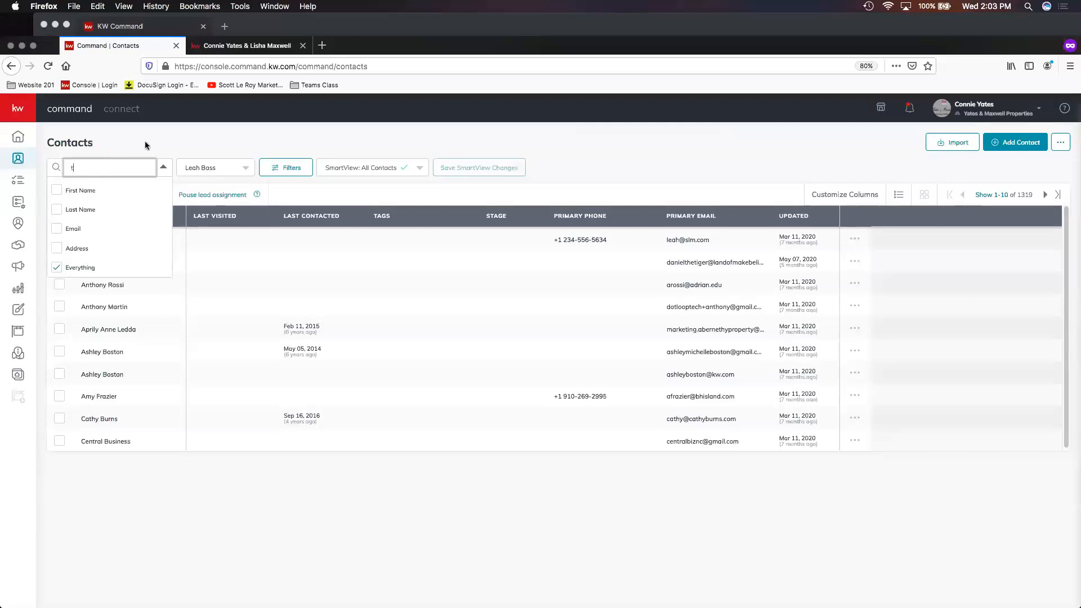
text(est)
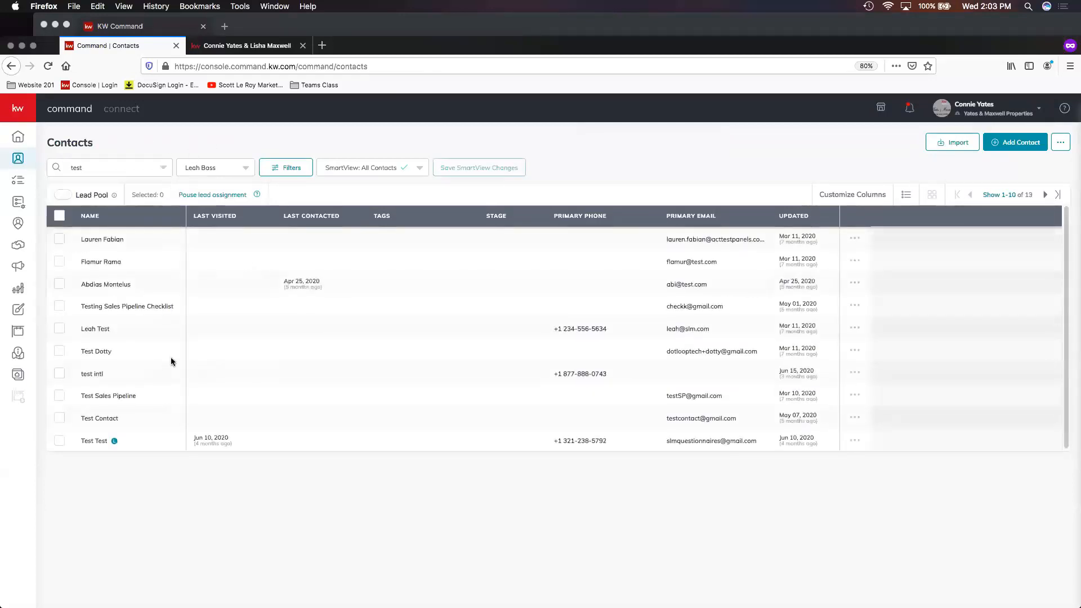
click(95, 374)
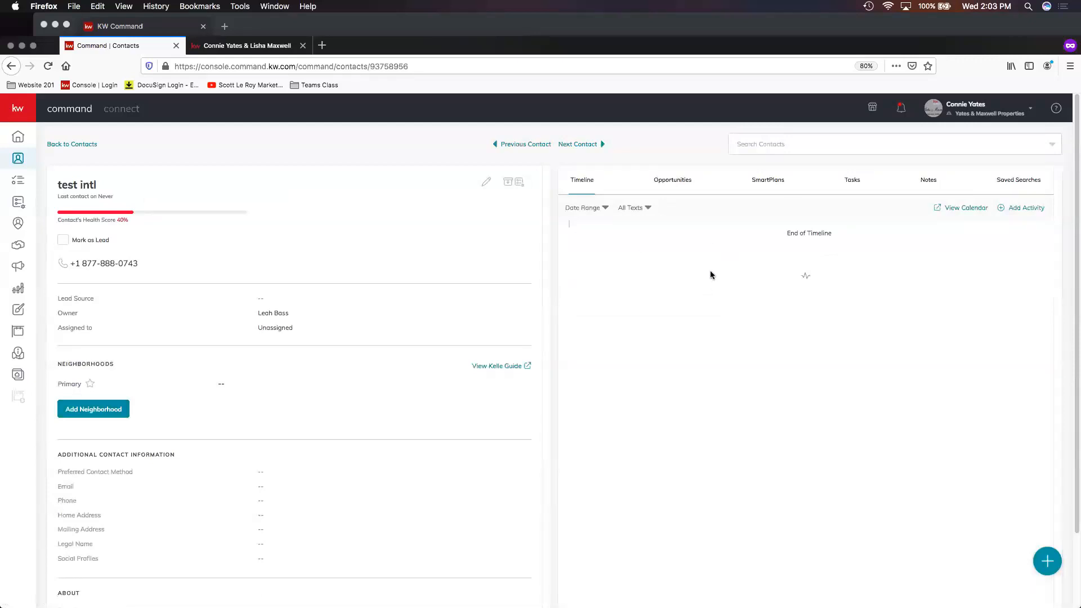
click(778, 183)
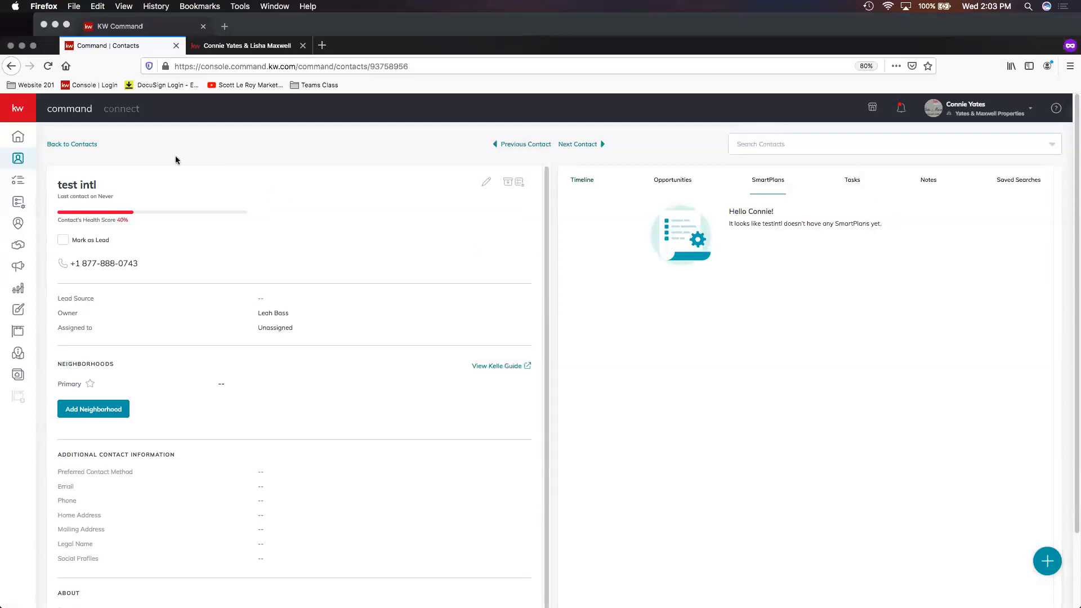
click(81, 146)
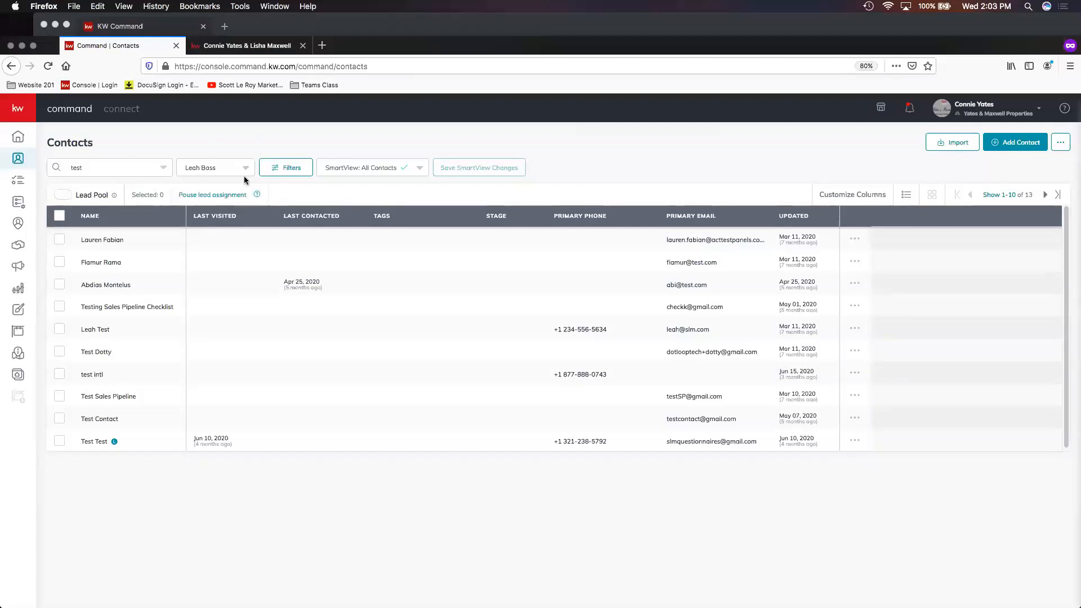
- Switch to the personal account and share the Contact Assign Test contact with the second agent on Yates & Maxwell Properties, allowing edits
click(994, 106)
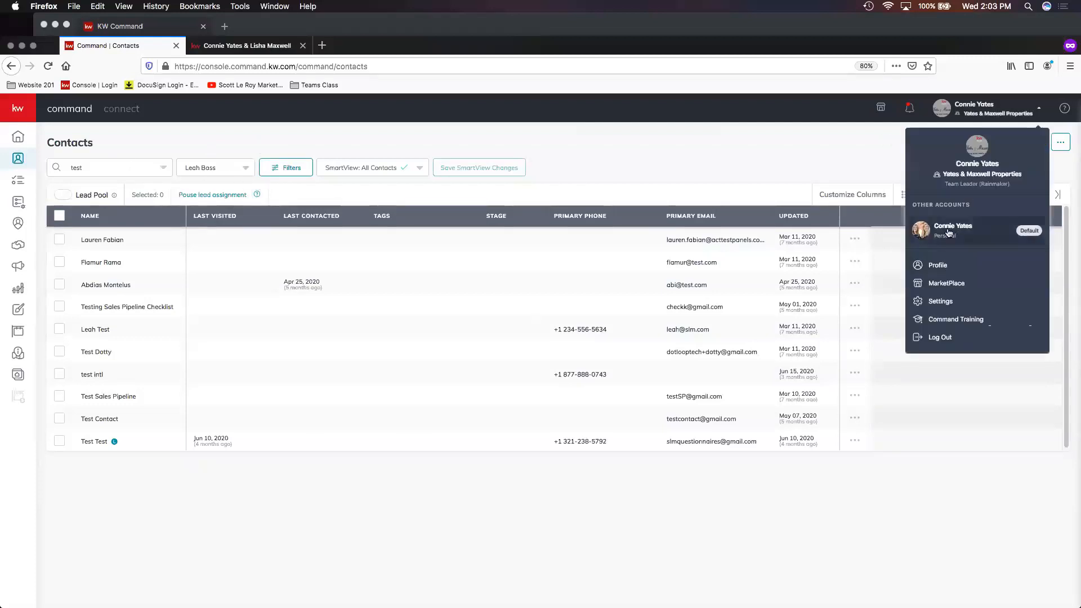
click(1036, 261)
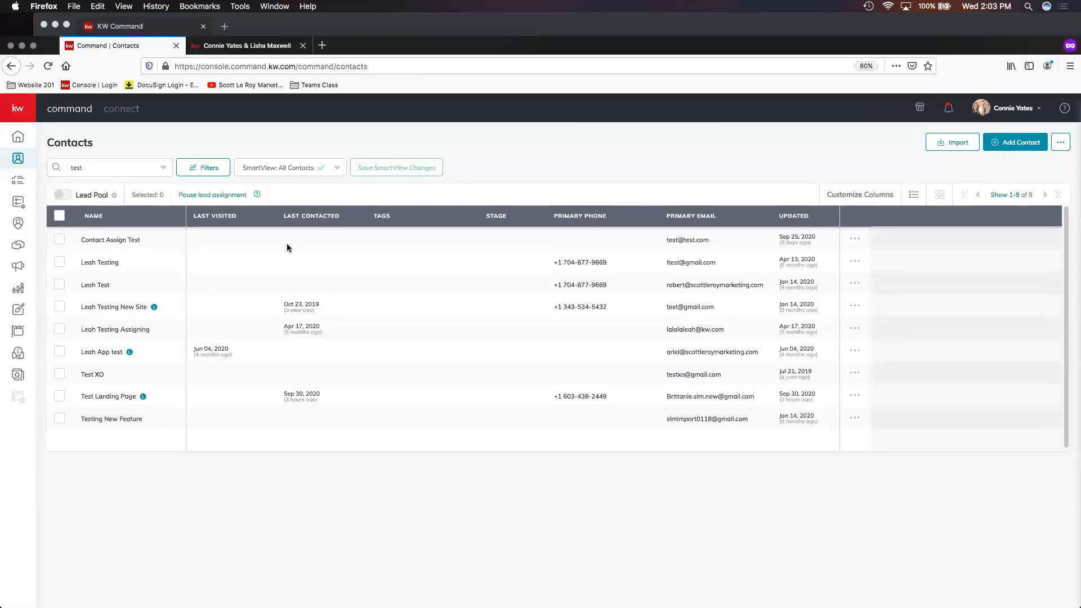
click(855, 239)
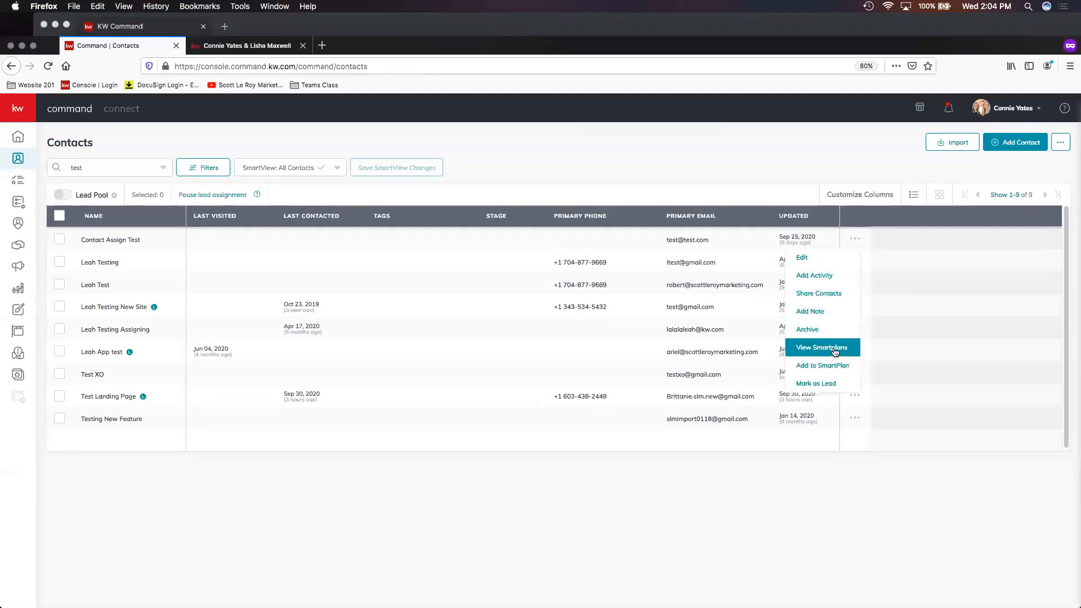
click(826, 298)
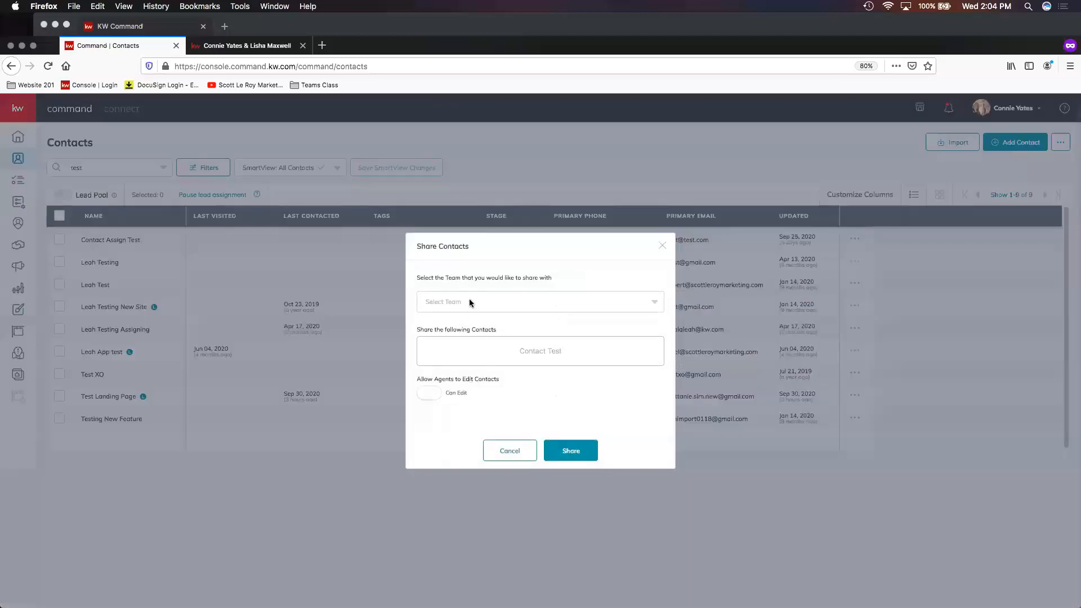
click(470, 303)
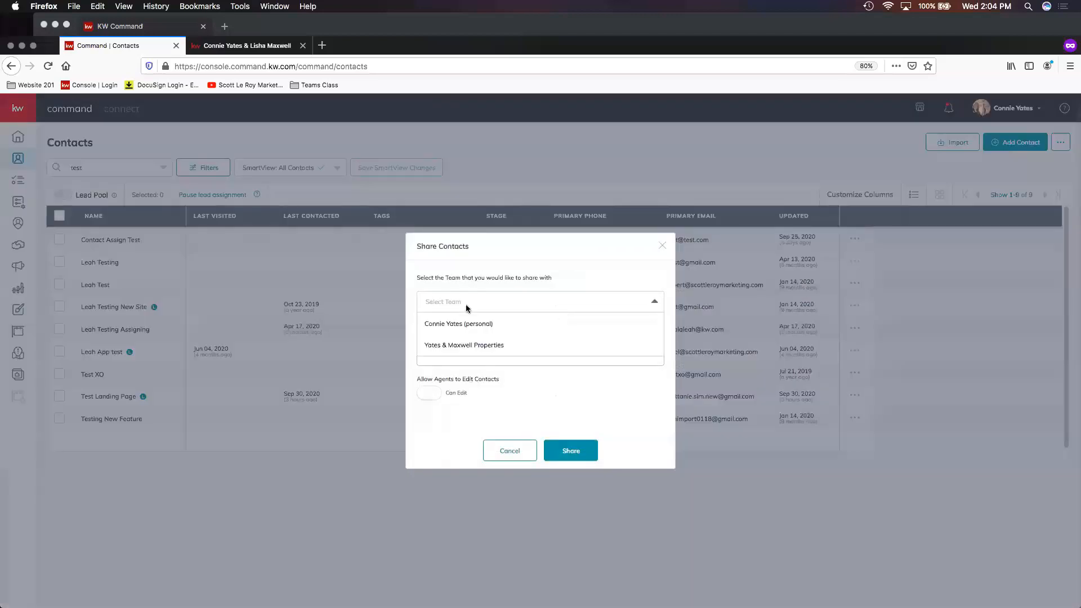
click(480, 349)
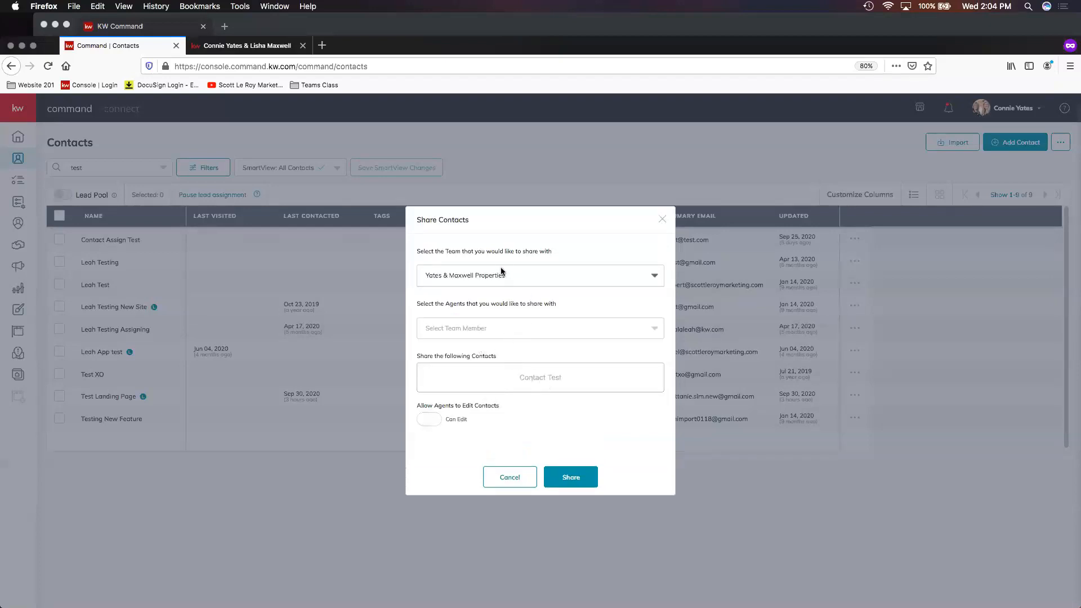
click(501, 329)
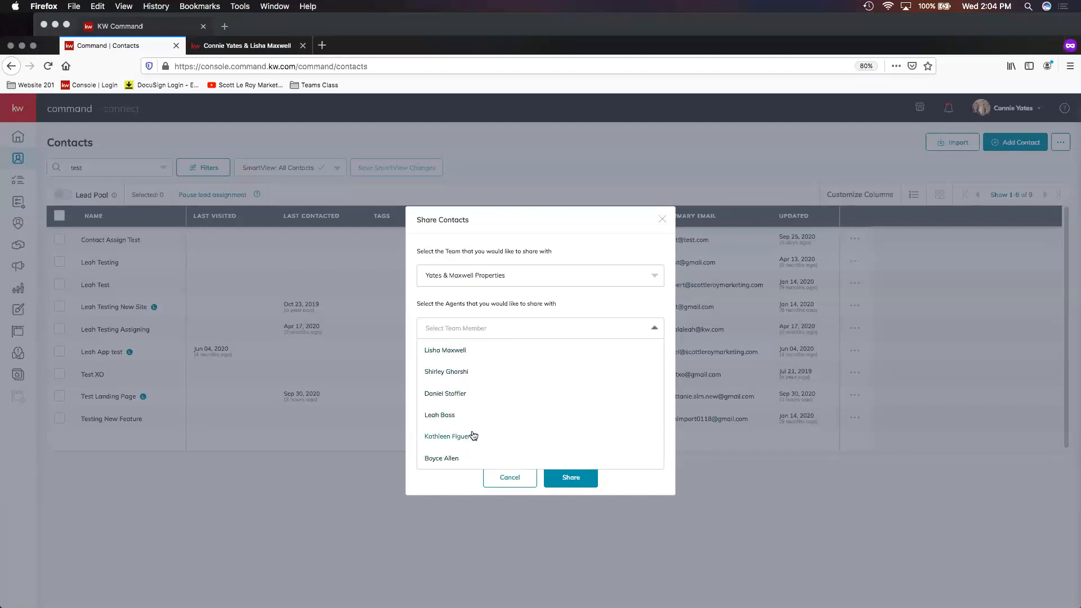
click(441, 415)
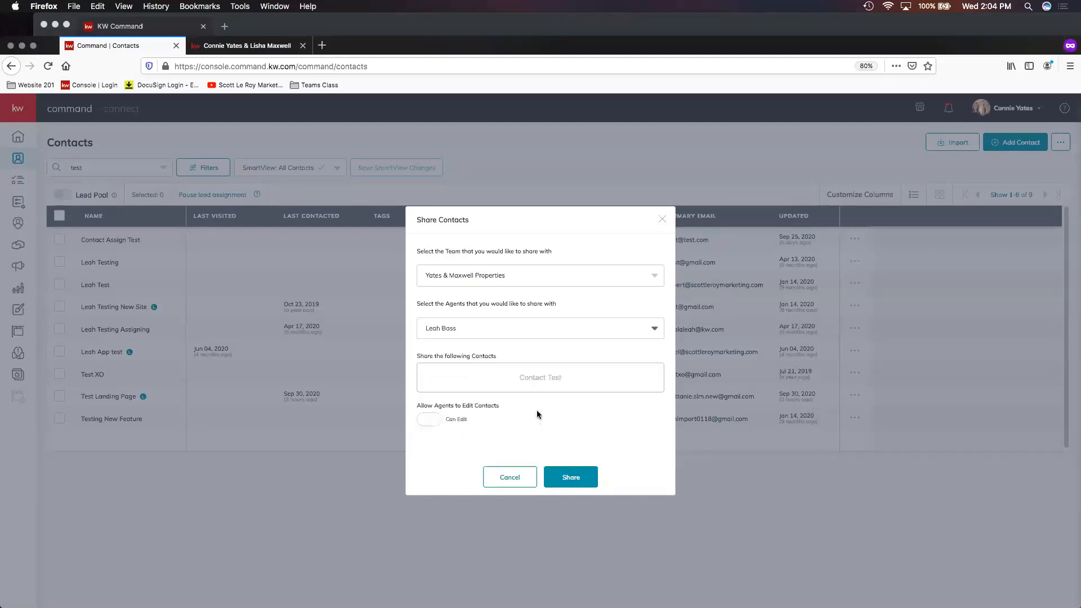
click(458, 280)
click(457, 319)
click(429, 420)
click(570, 477)
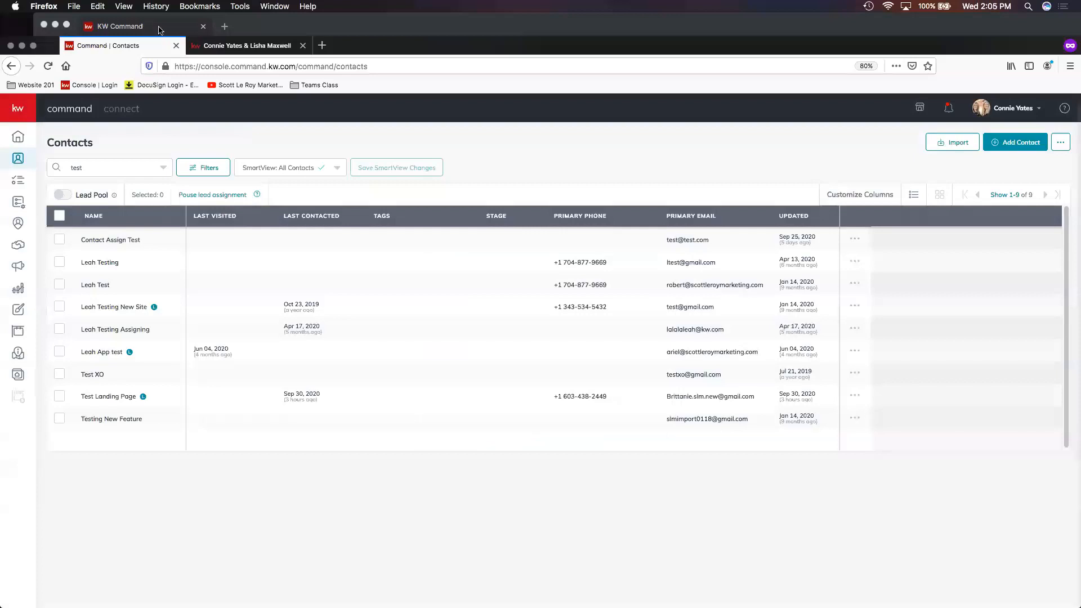
- Switch to the second agent's Chrome session, apply the contacts filter with shared contacts shown, and search contacts for "contact"
click(160, 30)
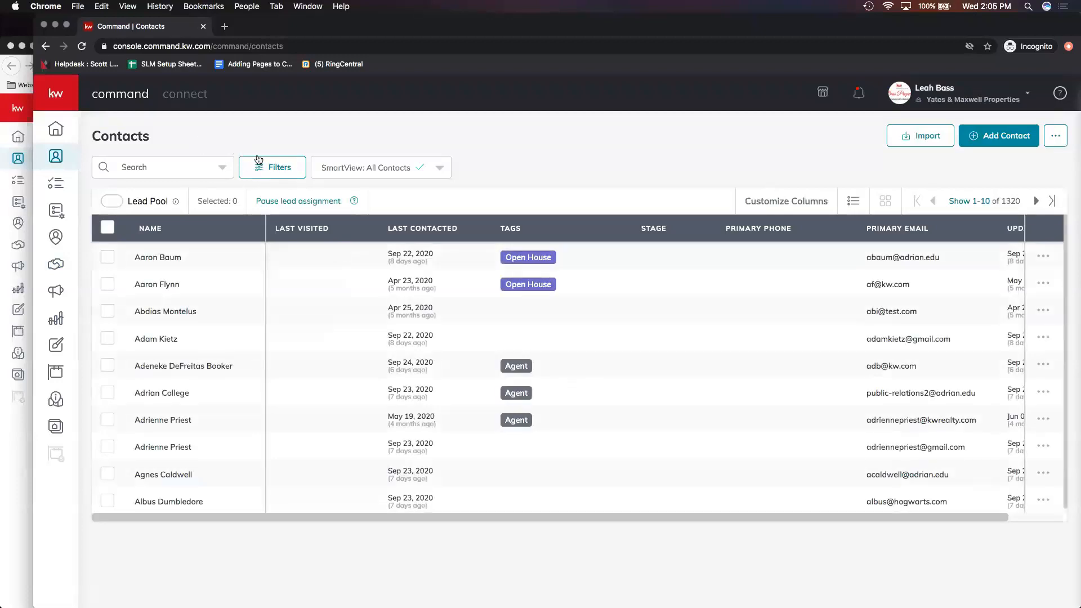
click(269, 169)
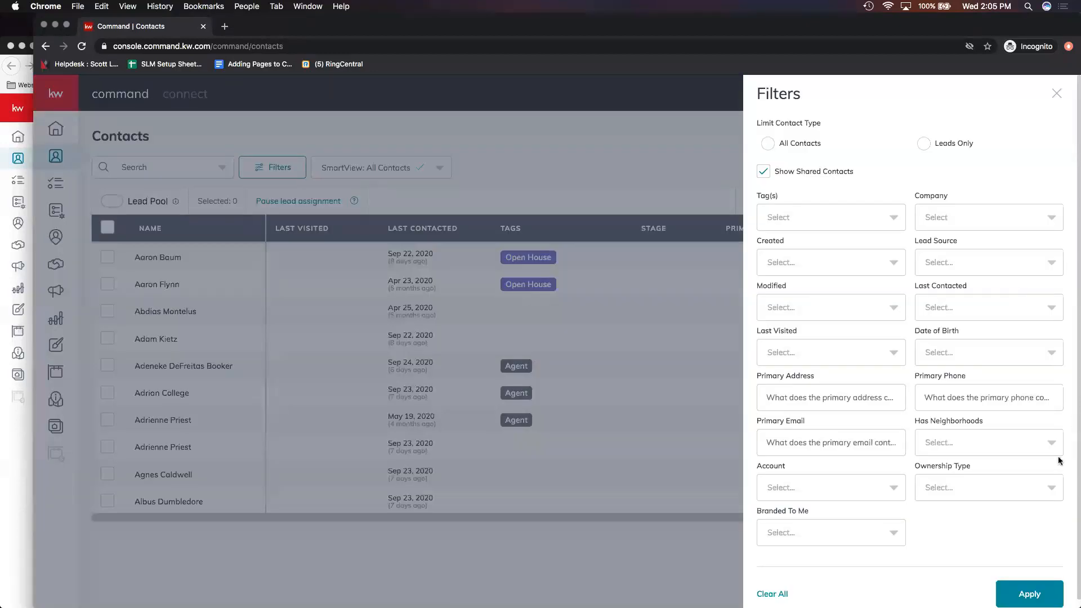
click(1049, 583)
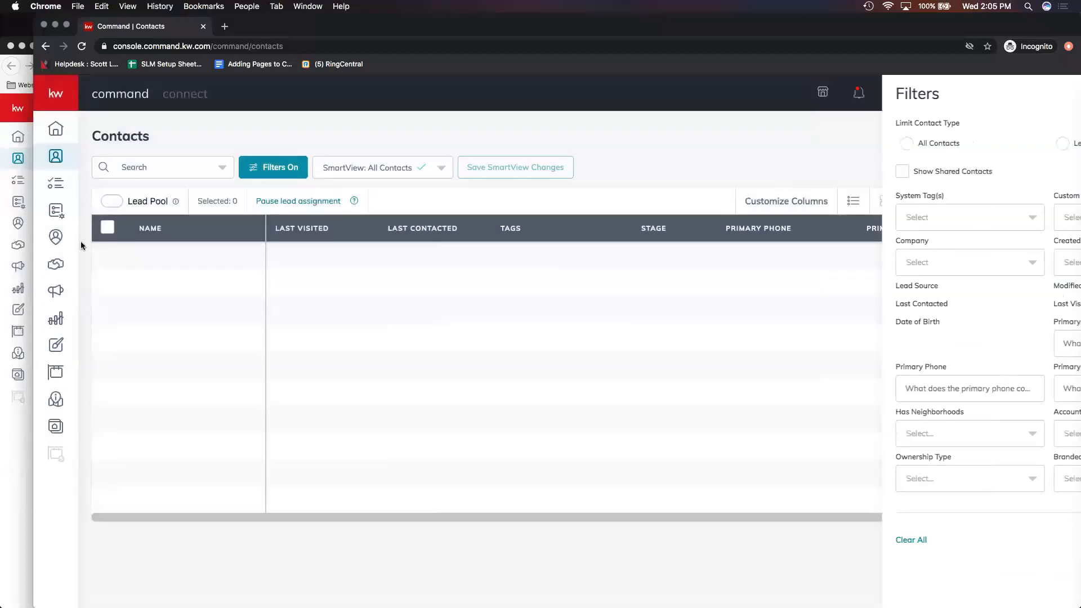
click(156, 167)
text(contact)
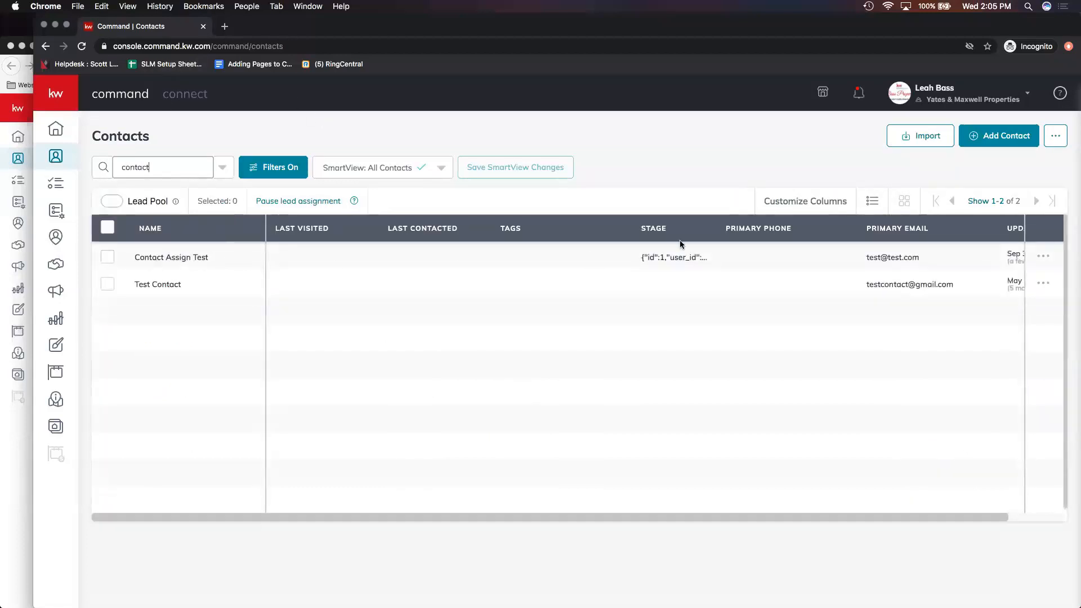
- Open the Contact Assign Test contact and check its opportunities, SmartPlans, tasks and notes
click(163, 257)
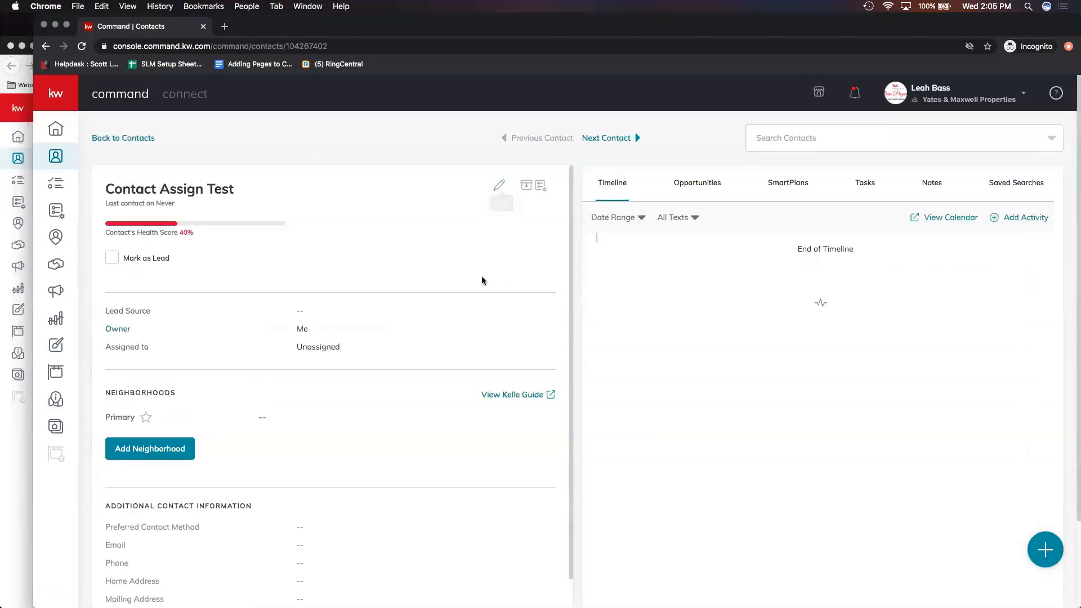
scroll(485, 278, down, 3)
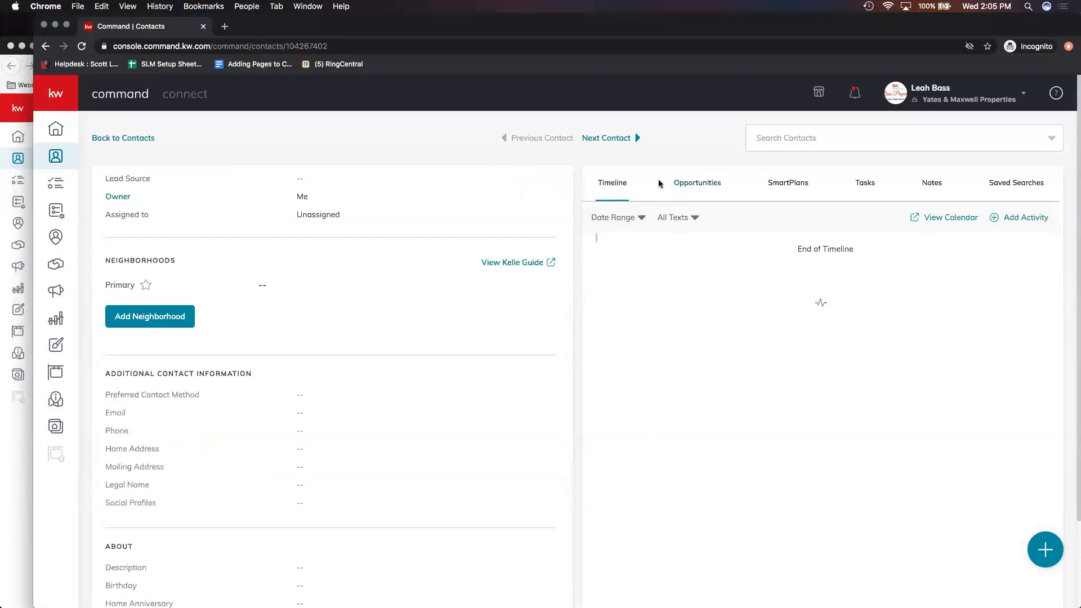
click(703, 185)
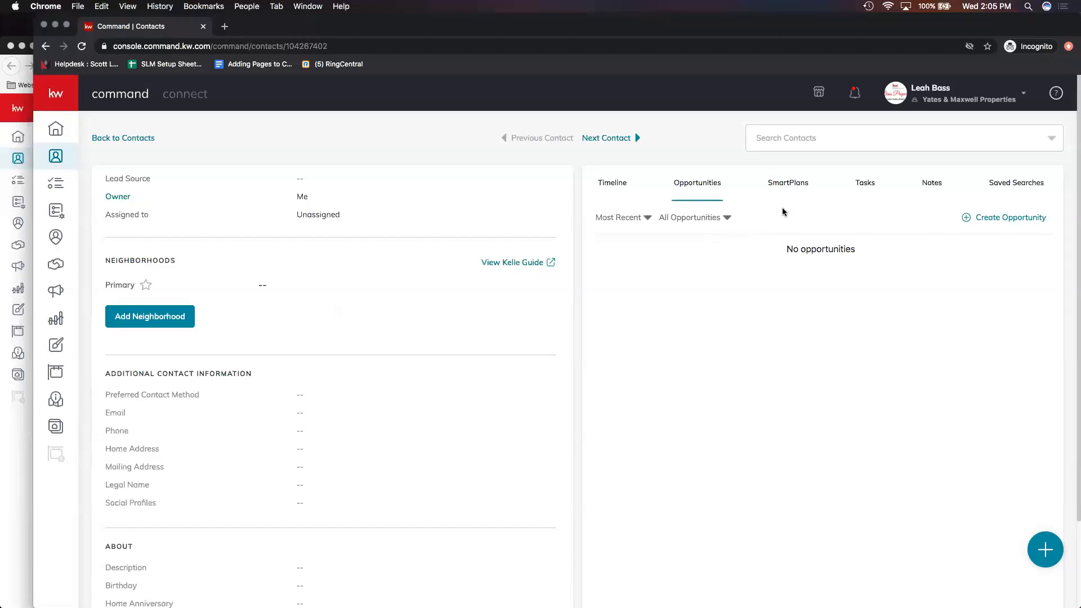
click(789, 184)
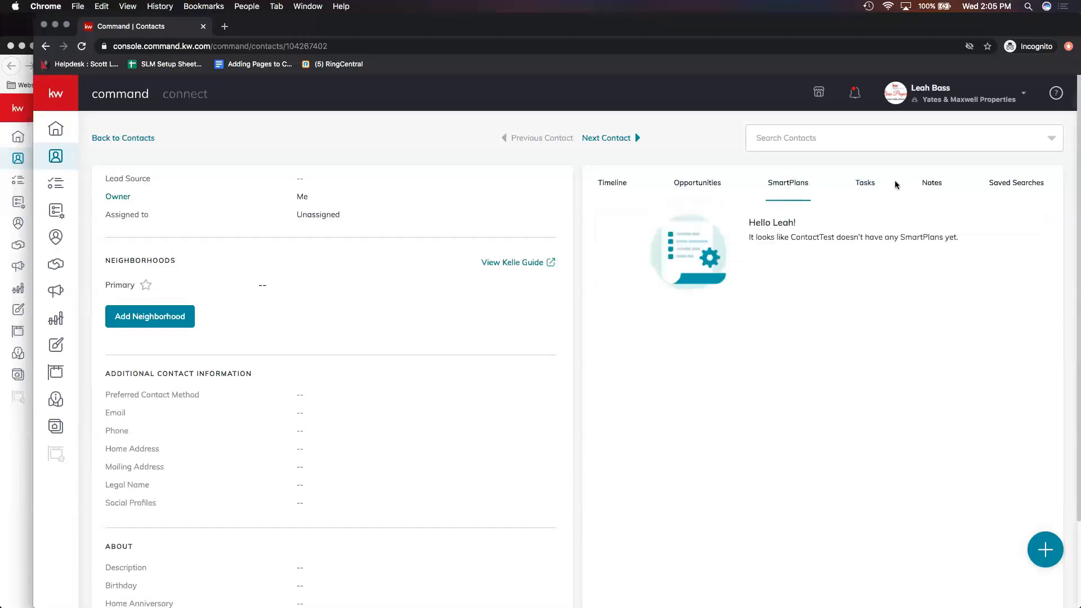
click(875, 185)
click(928, 185)
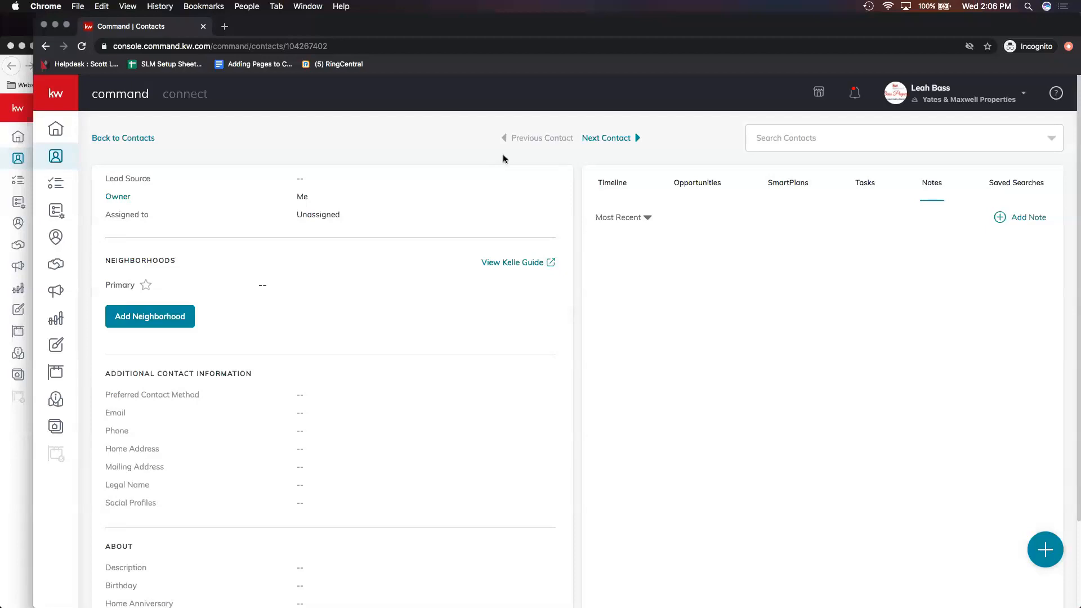
- Open the contact's edit dialog and browse the available tags list
scroll(509, 228, up, 1)
scroll(509, 232, up, 5)
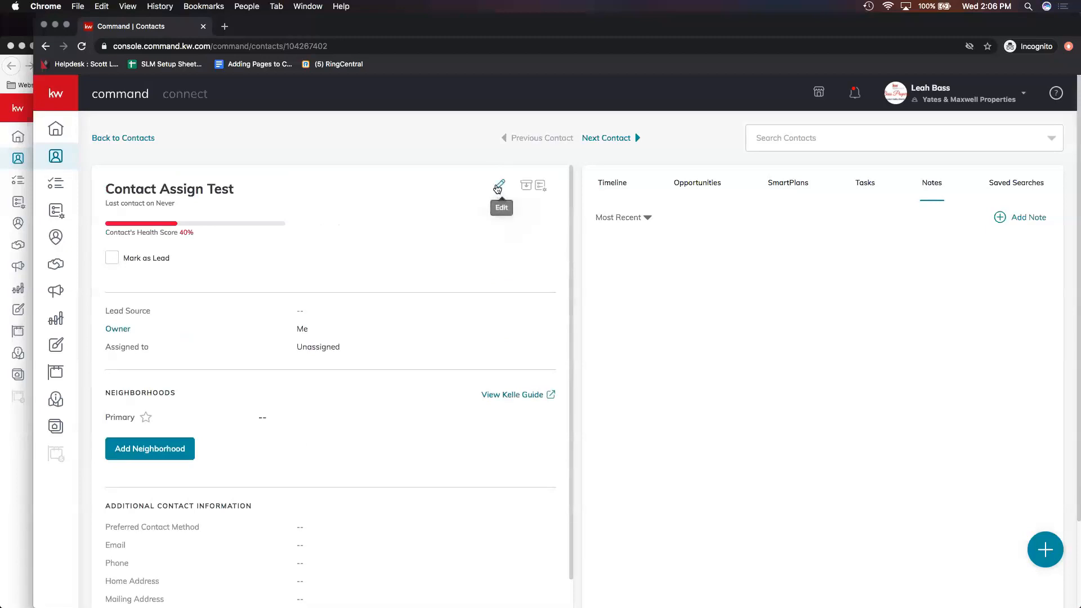
click(498, 189)
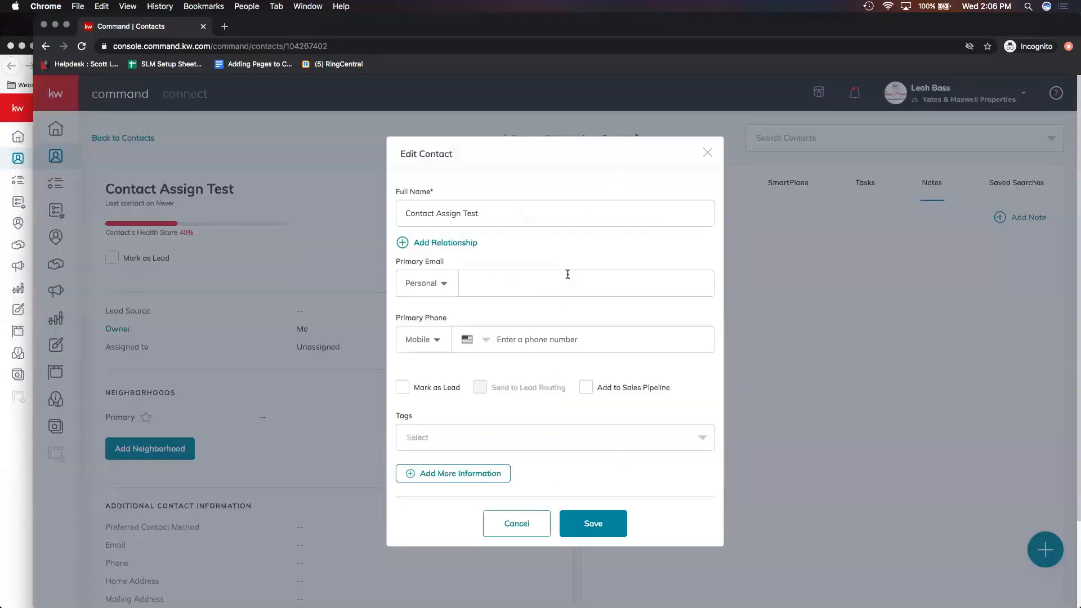
scroll(503, 447, down, 4)
click(505, 438)
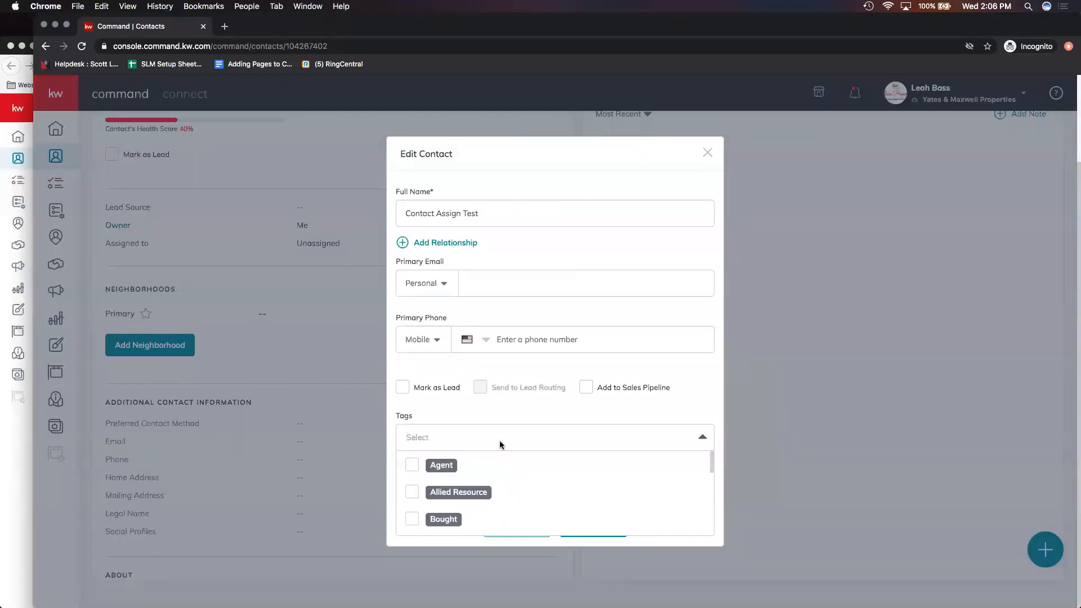
scroll(514, 471, down, 5)
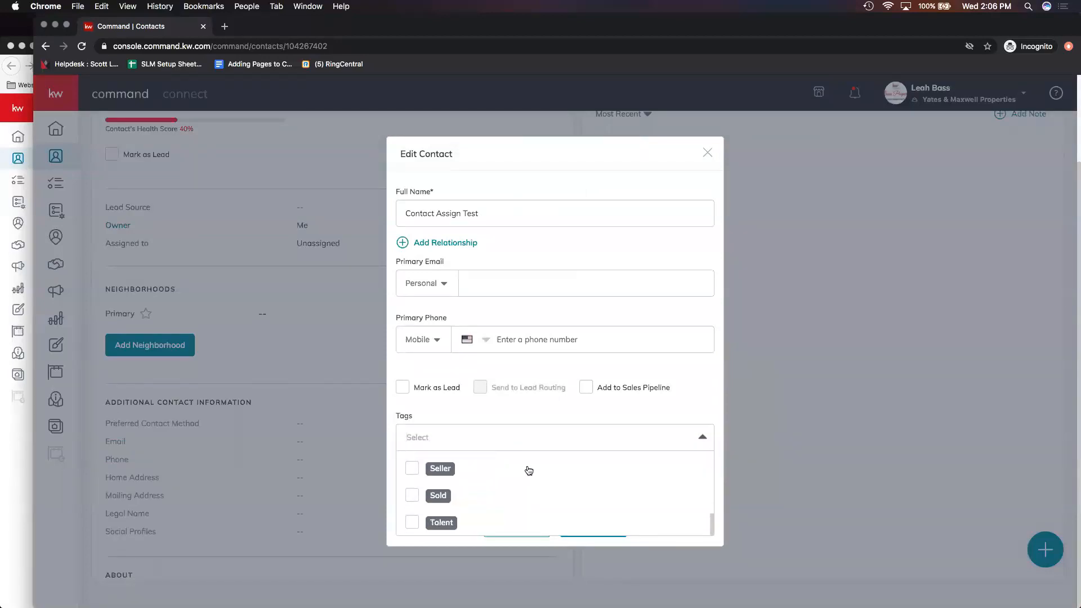
scroll(529, 471, up, 5)
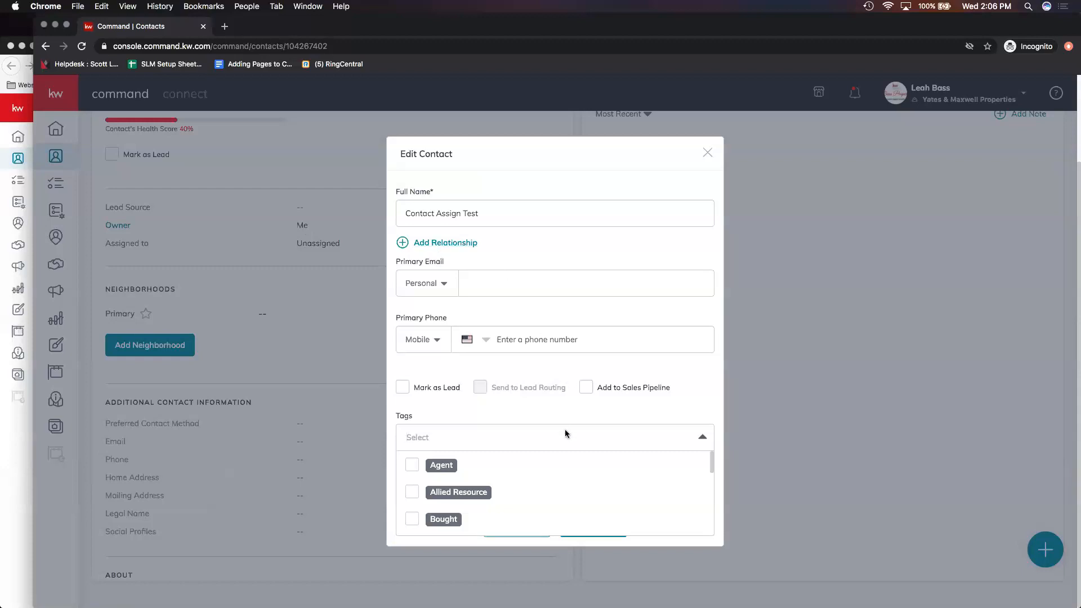
- Scroll through the contact's full tags list, then close the Edit Contact dialog without saving
scroll(481, 480, down, 5)
scroll(485, 489, down, 4)
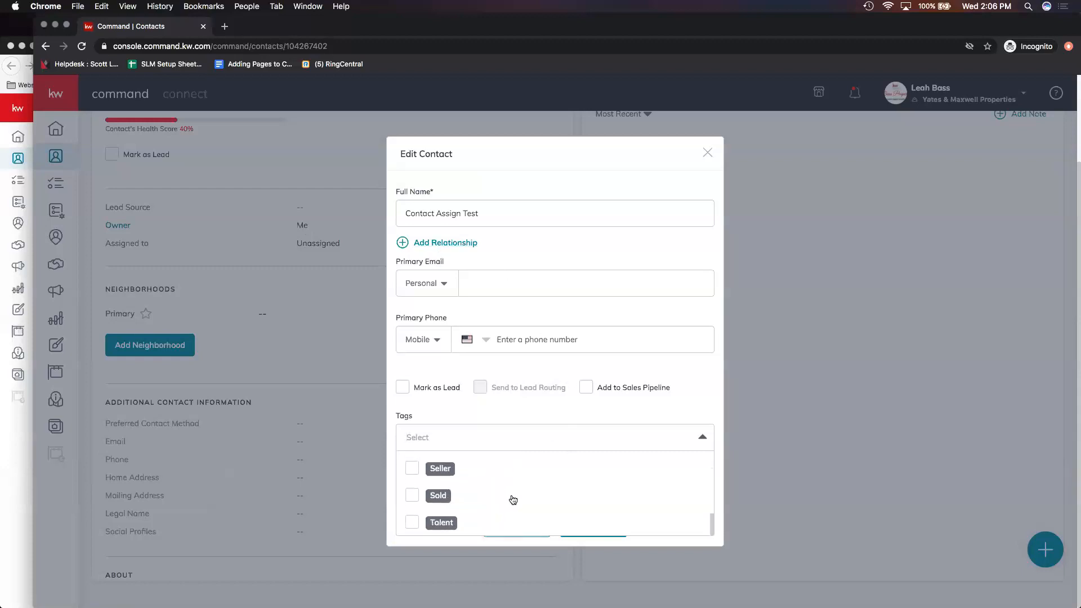
scroll(551, 500, up, 10)
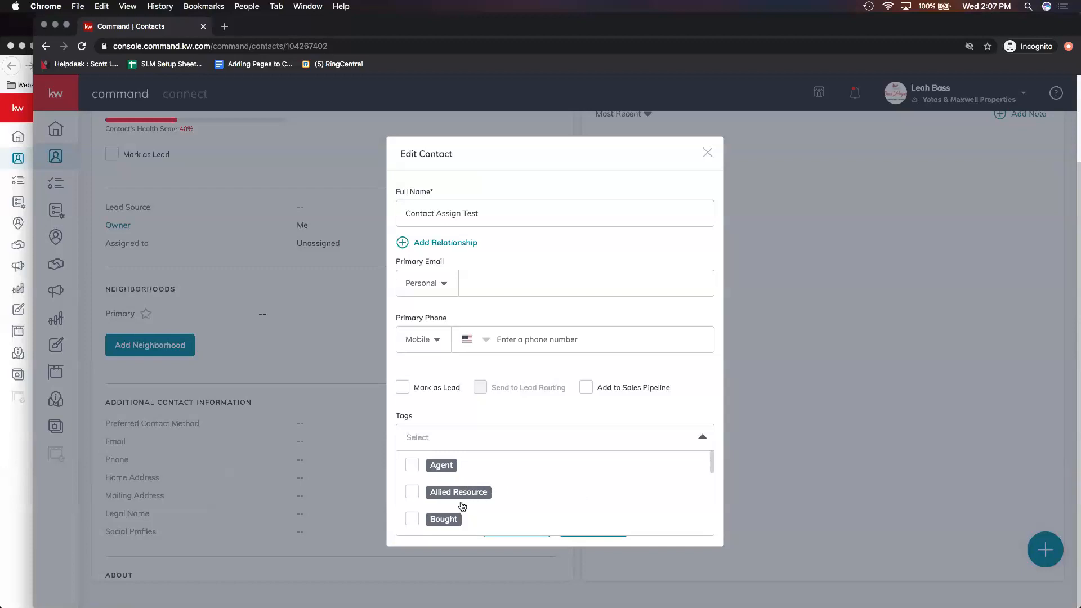
scroll(462, 506, down, 5)
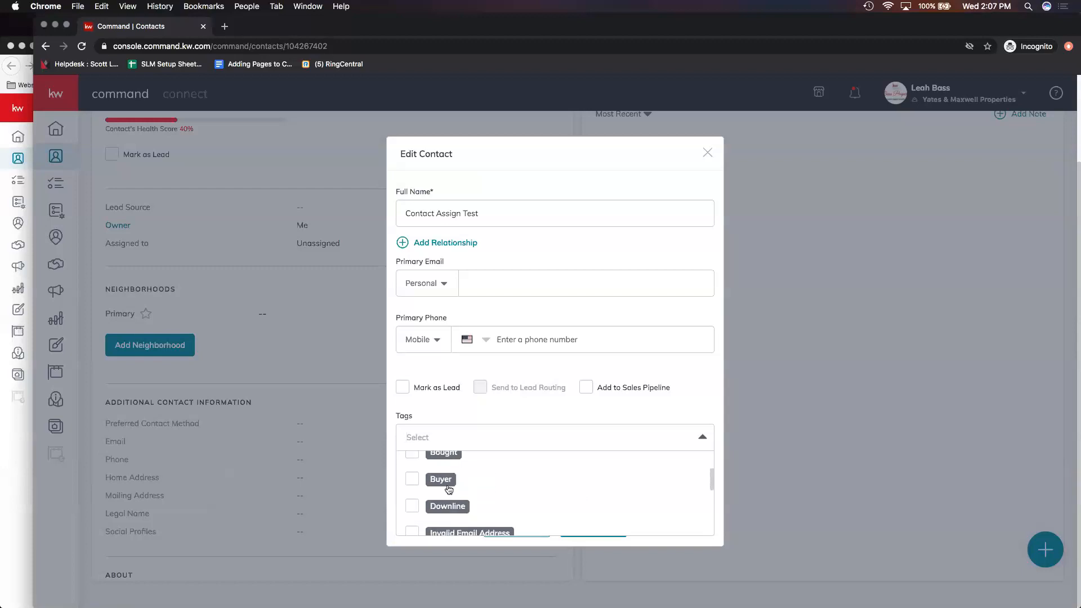
scroll(473, 510, down, 4)
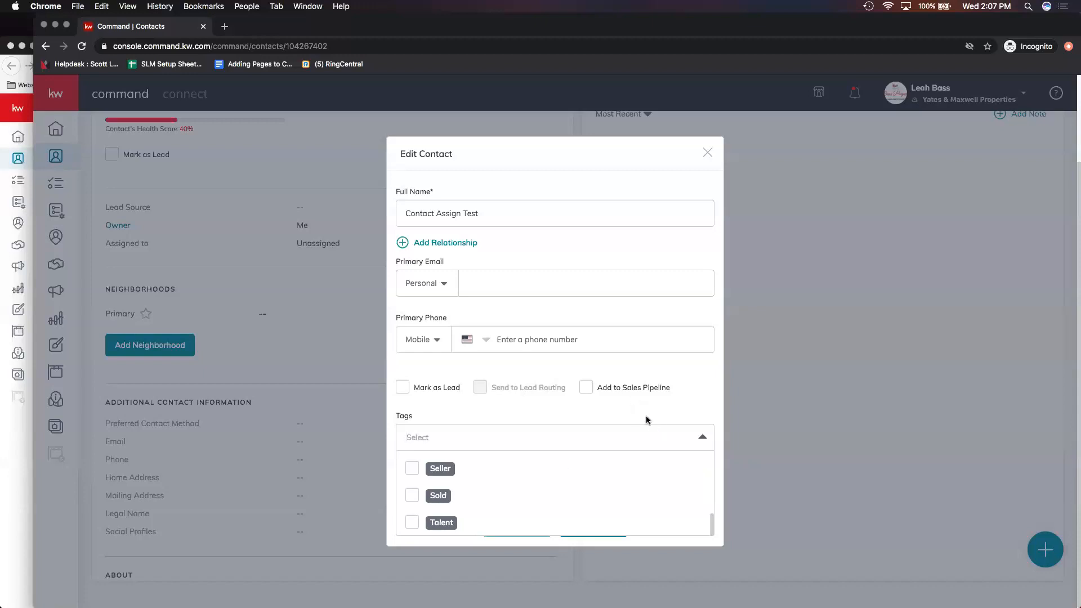
click(708, 154)
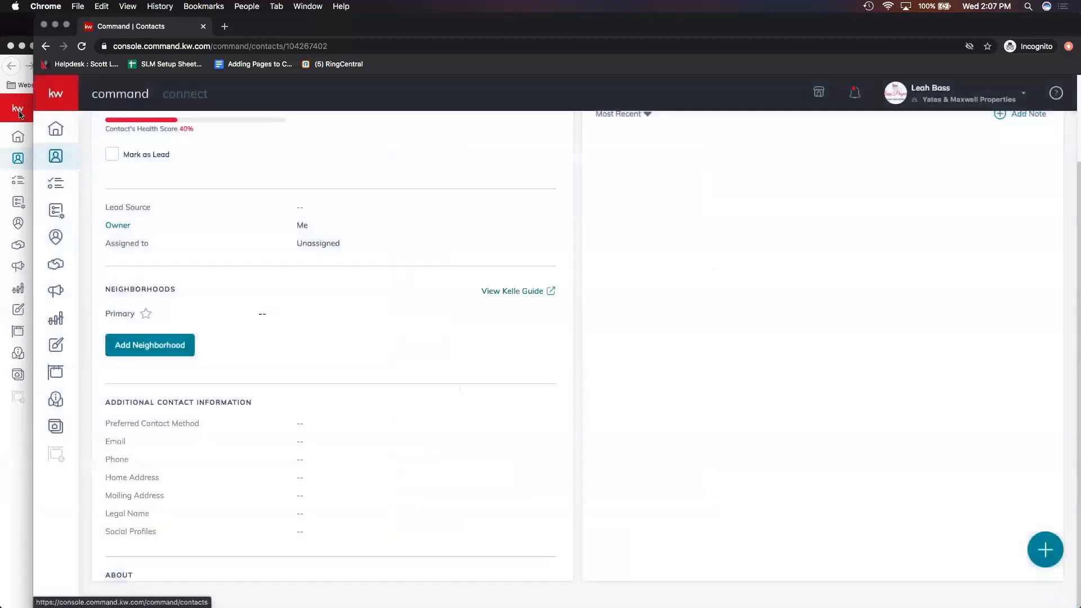
- In the team leader's Firefox session, switch to the Yates & Maxwell Properties team account and turn on the Lead Pool view
click(21, 114)
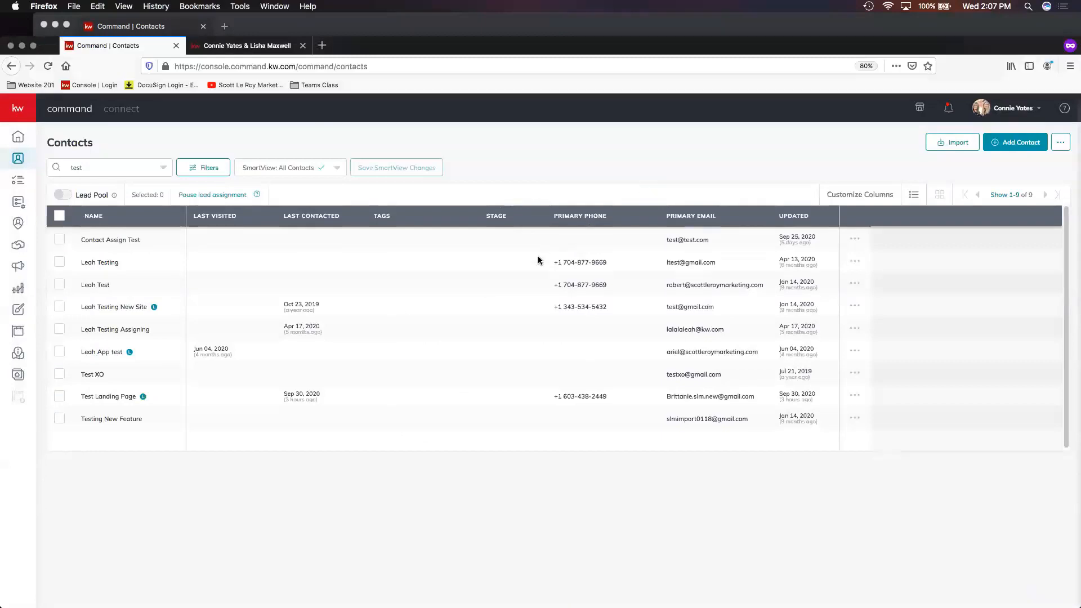
click(856, 240)
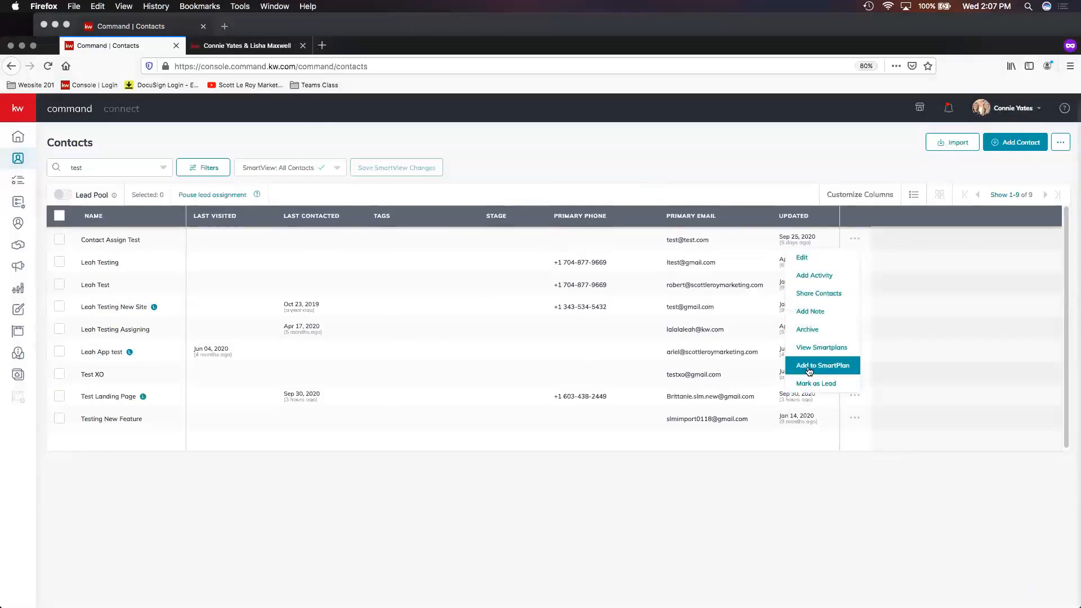
click(996, 112)
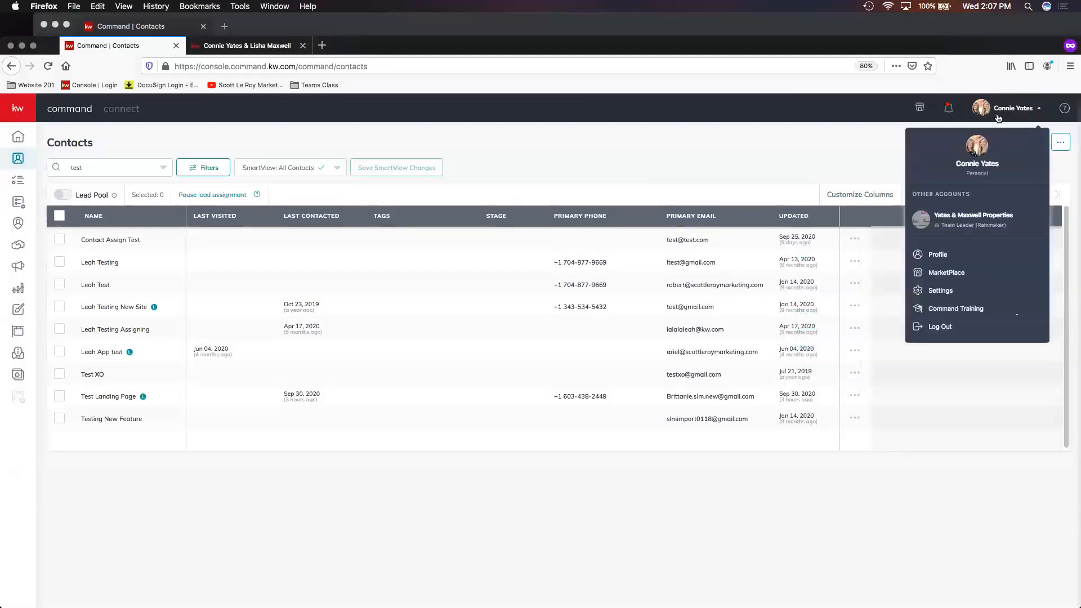
click(964, 225)
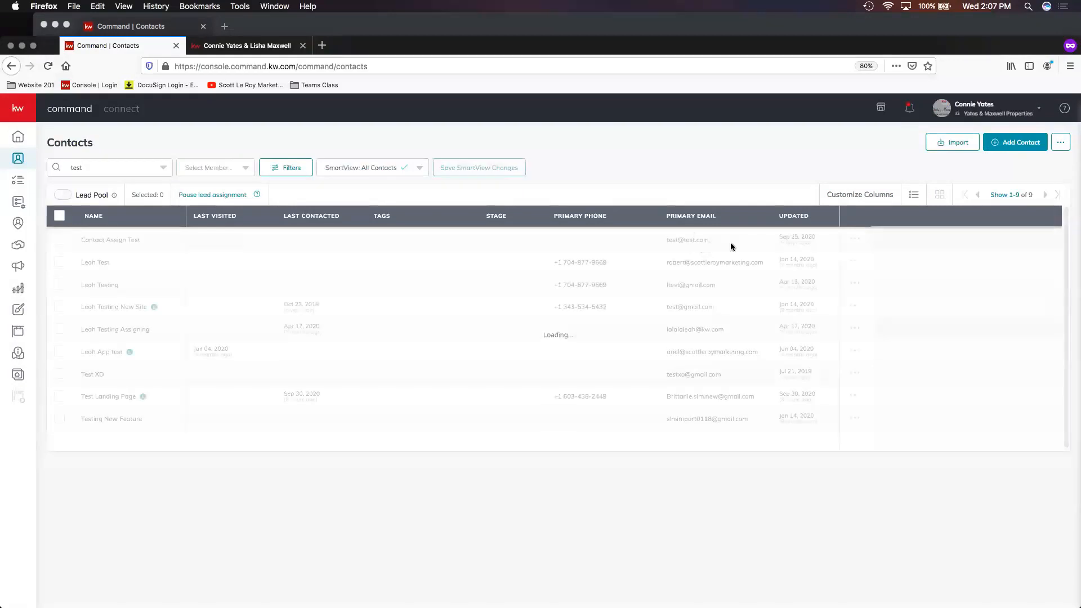
click(62, 197)
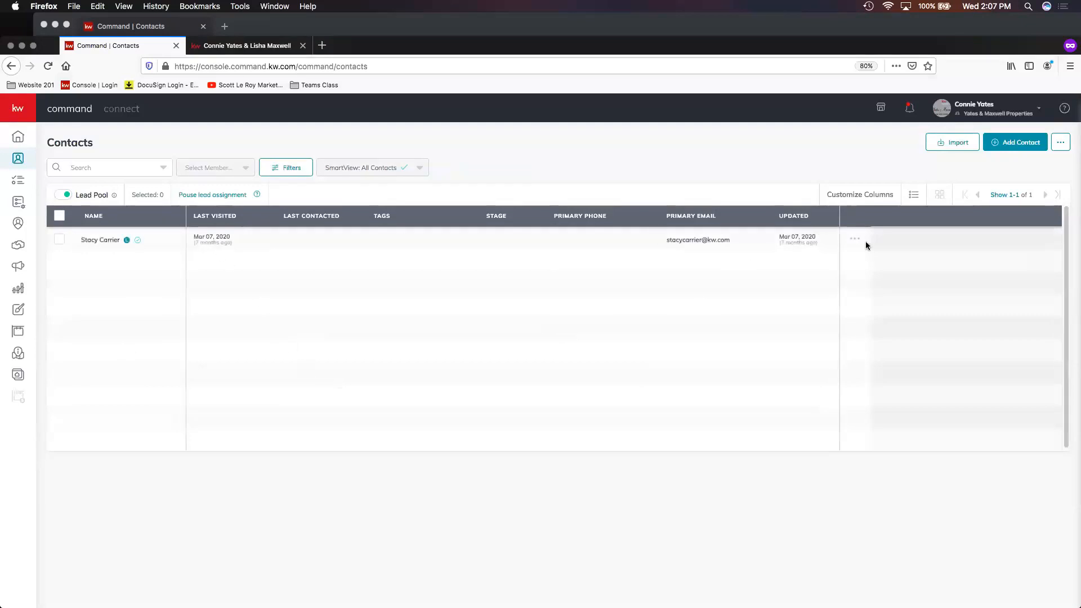
- Open the lead pool contact's actions and its Assign To claim dialog, then close it without assigning
click(855, 240)
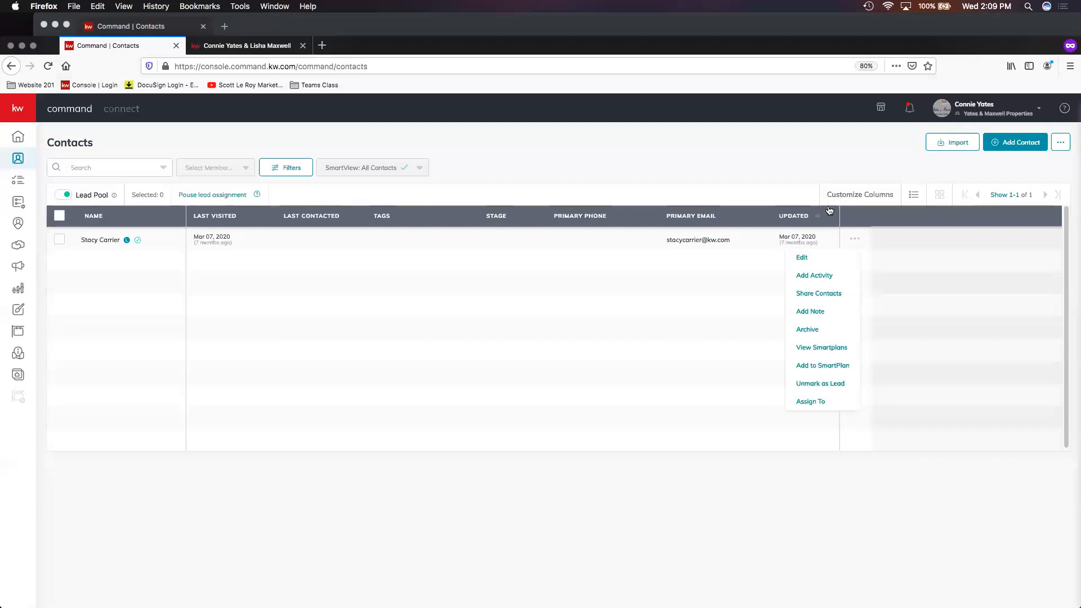
click(739, 180)
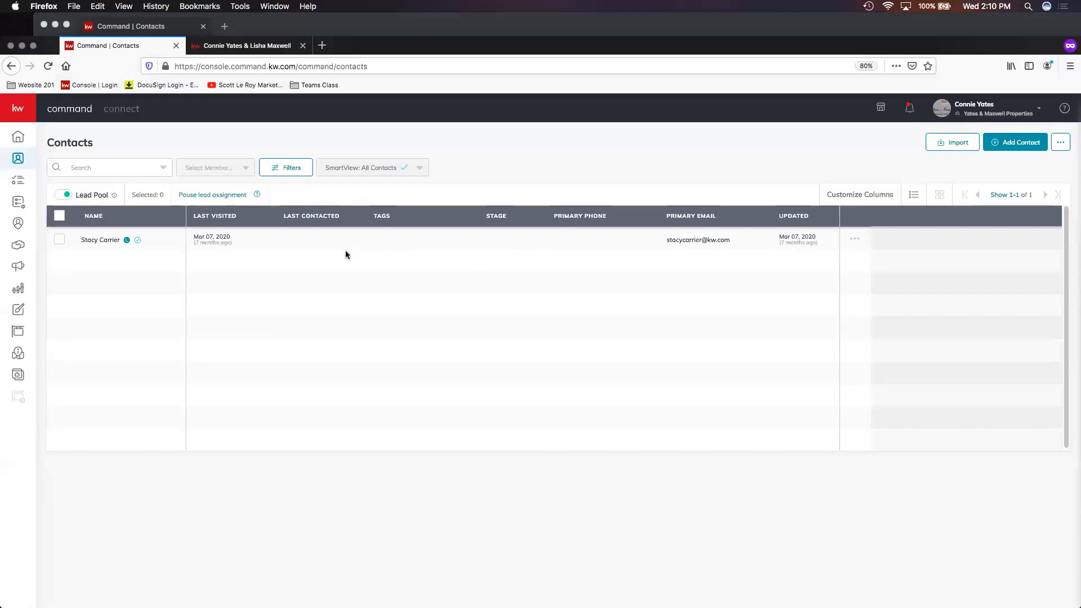
click(854, 239)
click(820, 402)
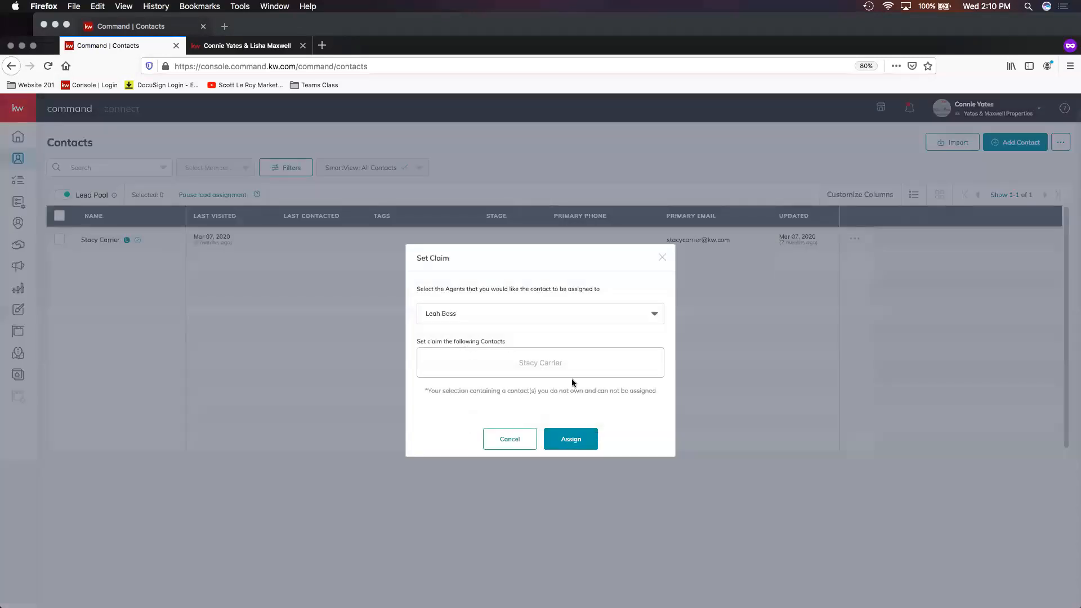
click(662, 258)
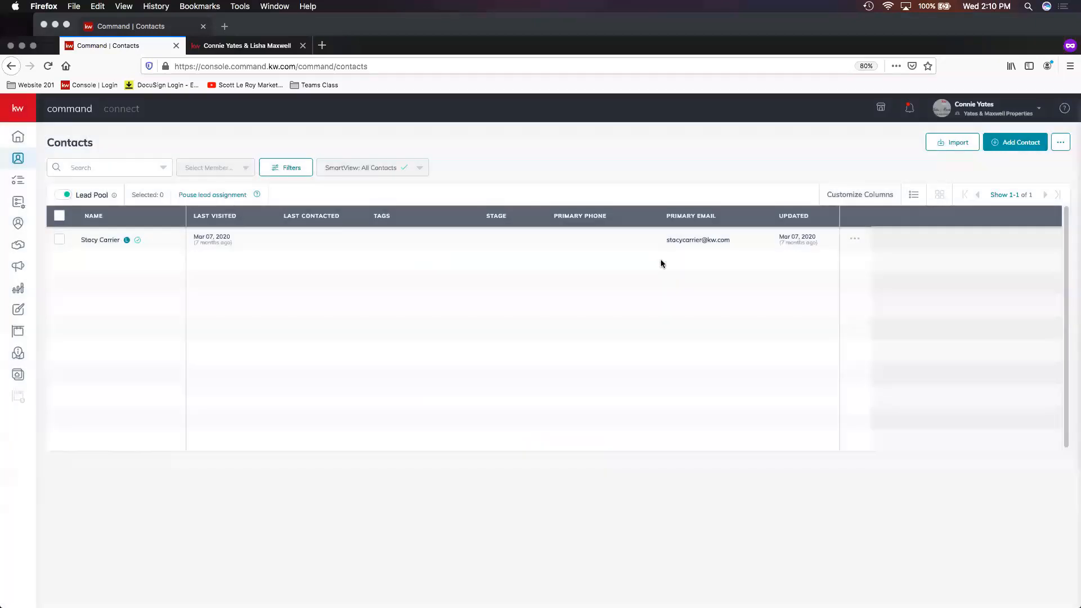